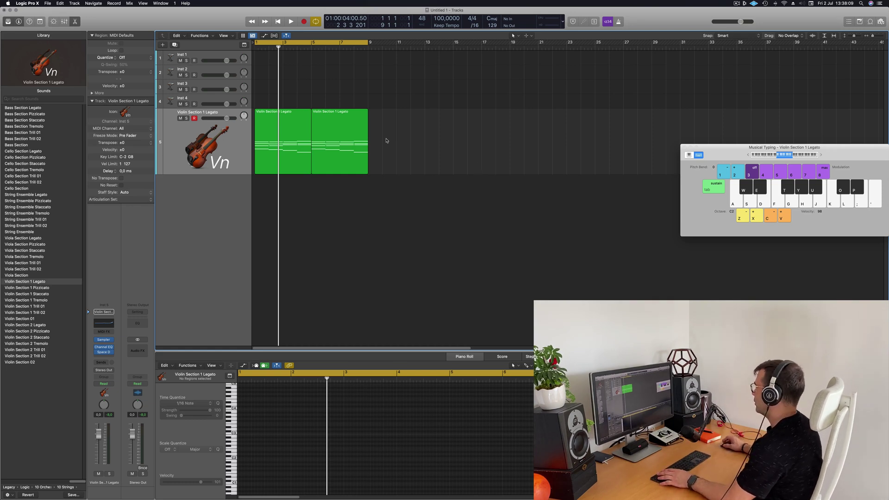
Step: Play the Violin Section 1 Legato loop from the start and select both of its regions
key("Return")
key("space")
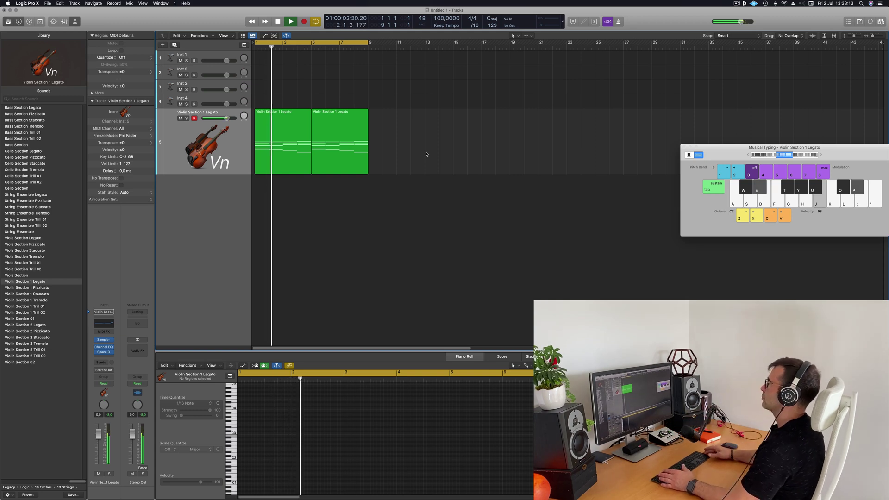
left_click(228, 165)
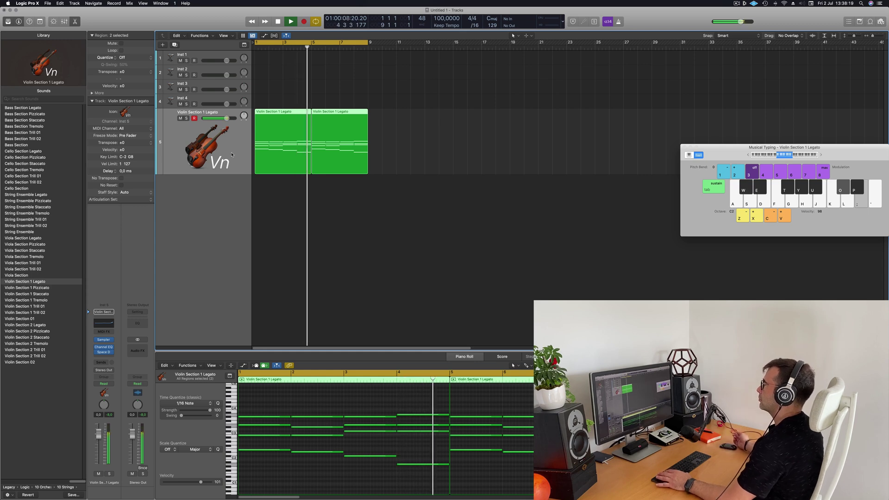
key("space")
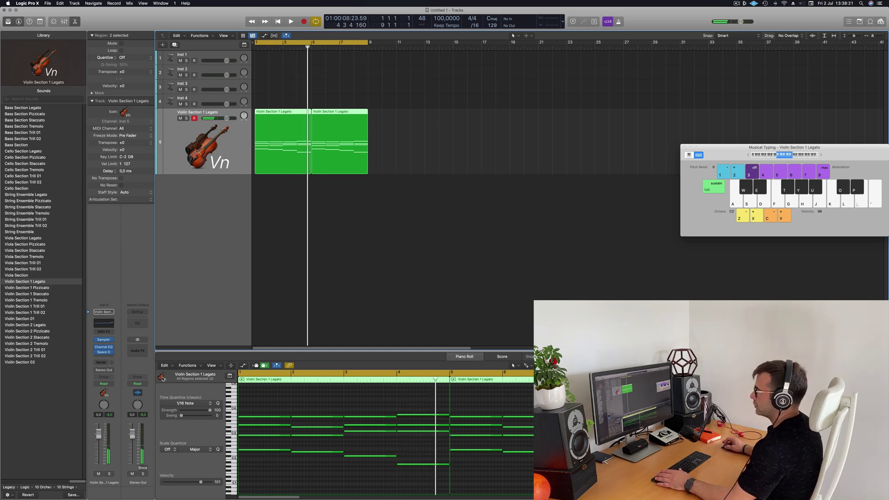
Step: Add a Bus 1 send to the violin track and insert a stereo SilverVerb on the new aux channel
left_click(99, 363)
mouse_move(103, 372)
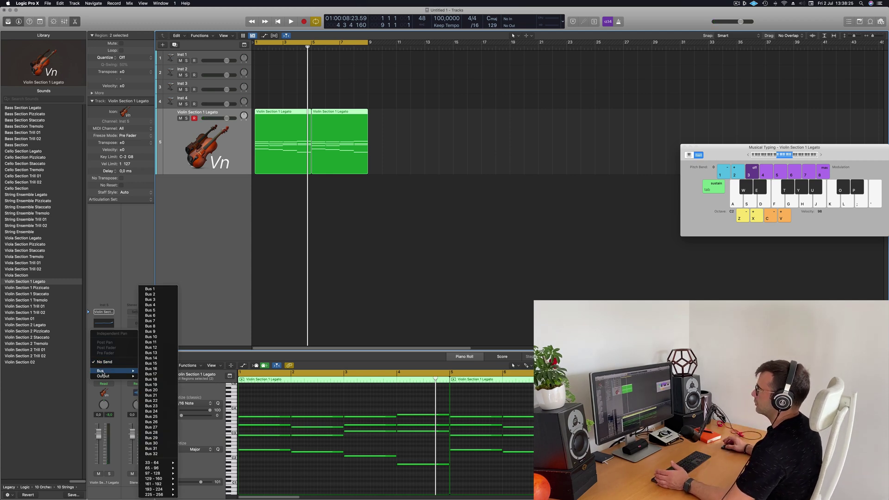
left_click(151, 290)
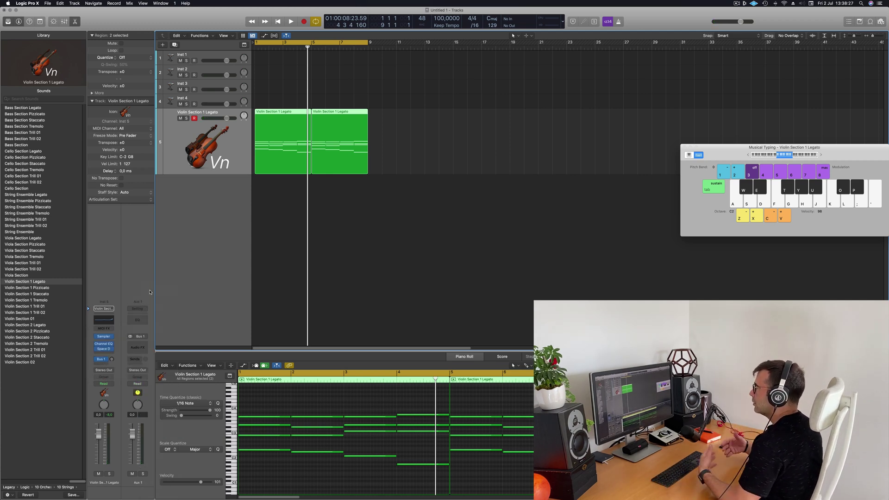
left_click(141, 344)
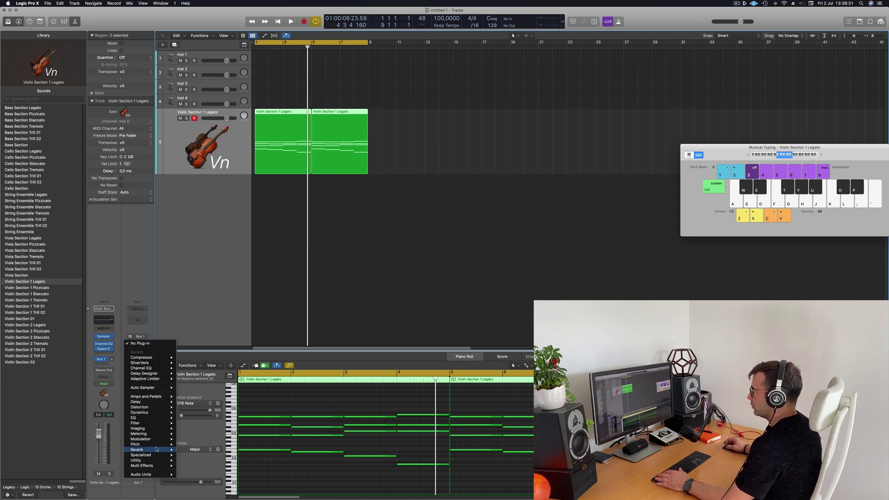
mouse_move(156, 450)
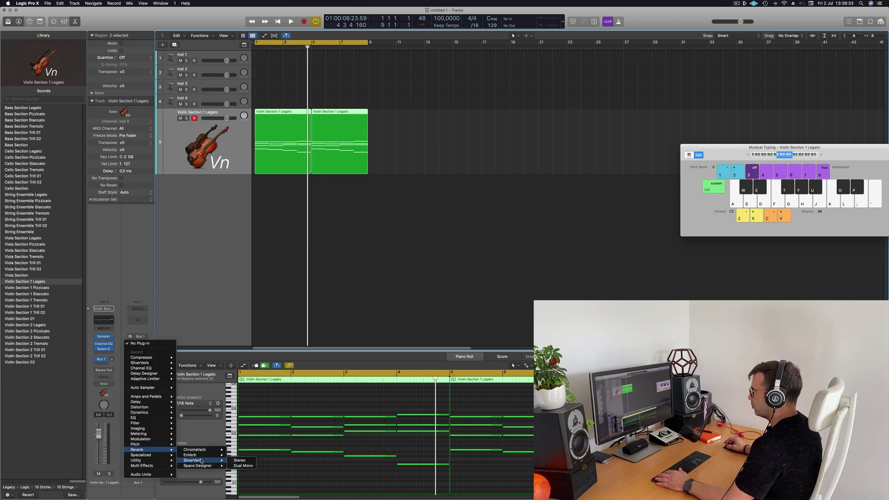
left_click(239, 461)
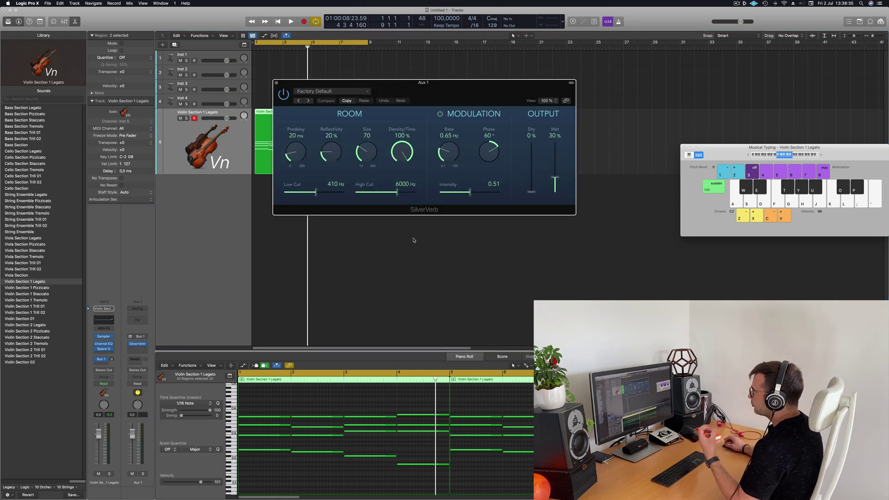
Step: Load the saved "grandiose" setting in SilverVerb and move the plug-in window off the violin regions
left_click(368, 91)
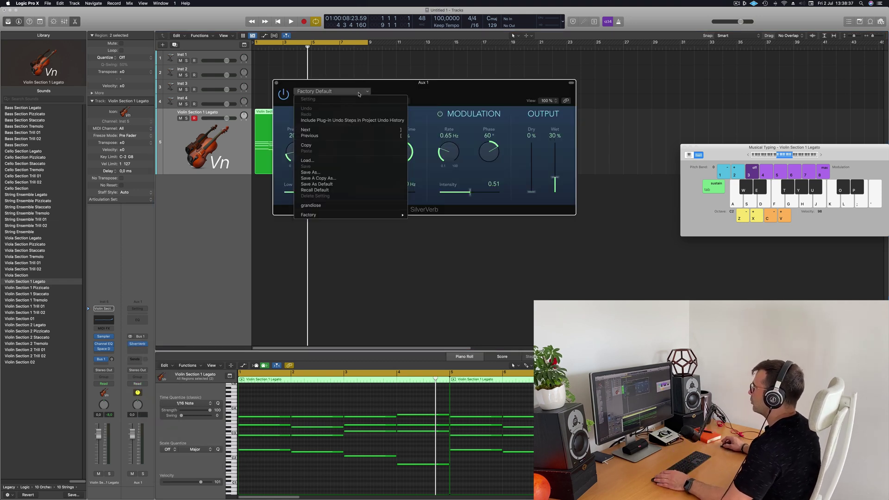
left_click(319, 206)
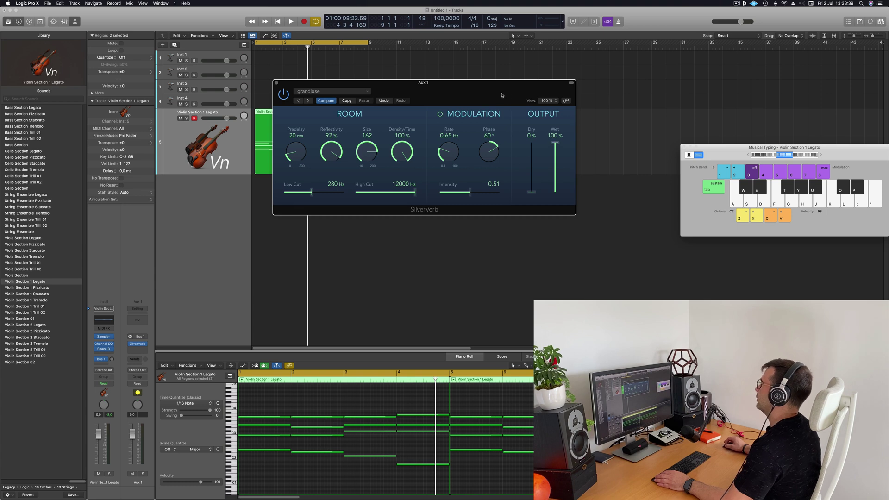
left_click_drag(501, 95, 591, 77)
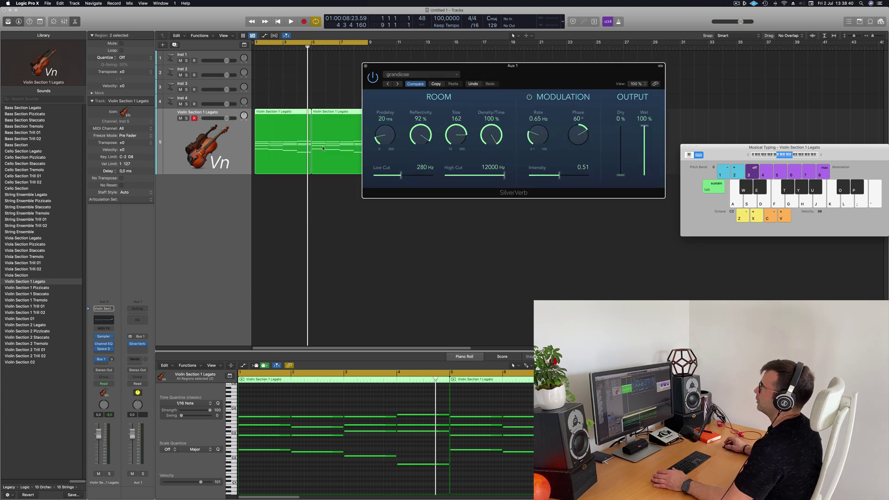
Step: Raise the violin track's Bus 1 reverb send level while playing the loop
key("space")
left_click(111, 359)
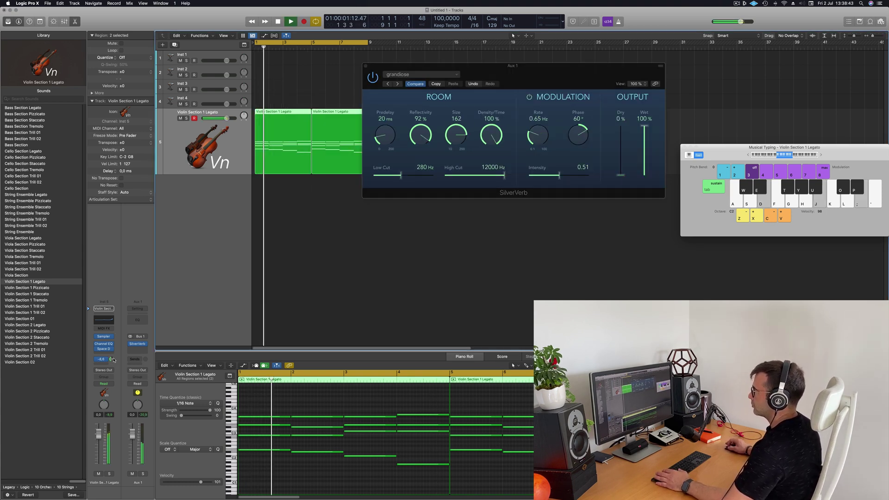
left_click_drag(112, 359, 131, 345)
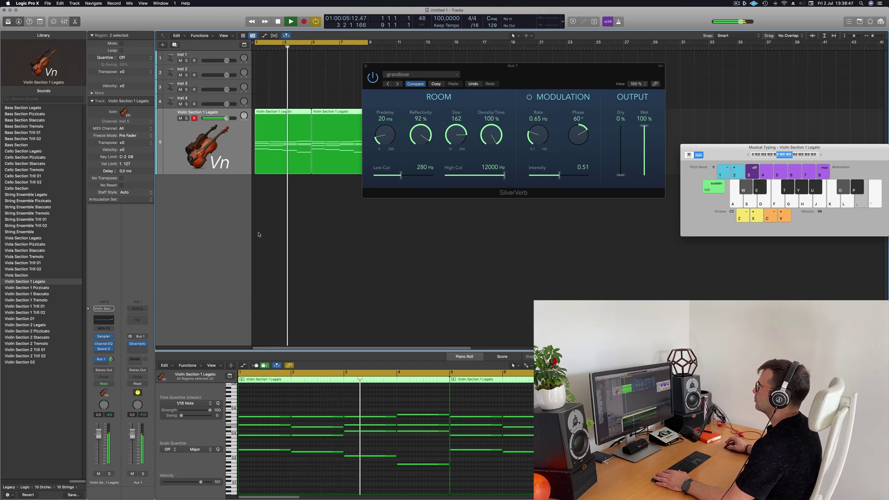
left_click_drag(539, 66, 540, 67)
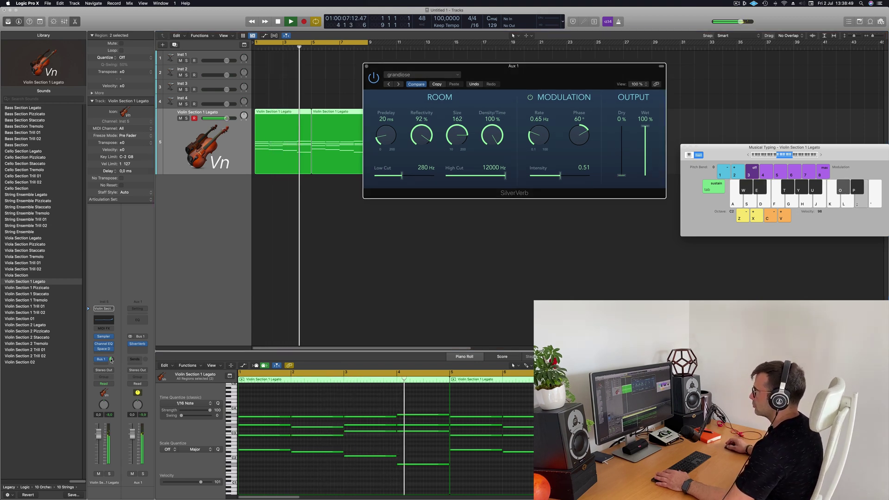
left_click_drag(101, 360, 103, 364)
key("space")
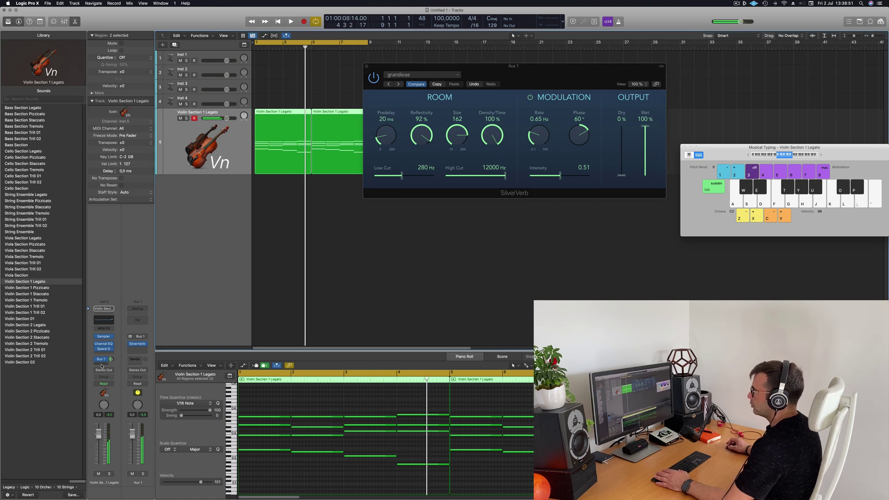
Step: Add a Bus 2 send to the violin track and insert a stereo Tape Delay on its aux channel
left_click(101, 366)
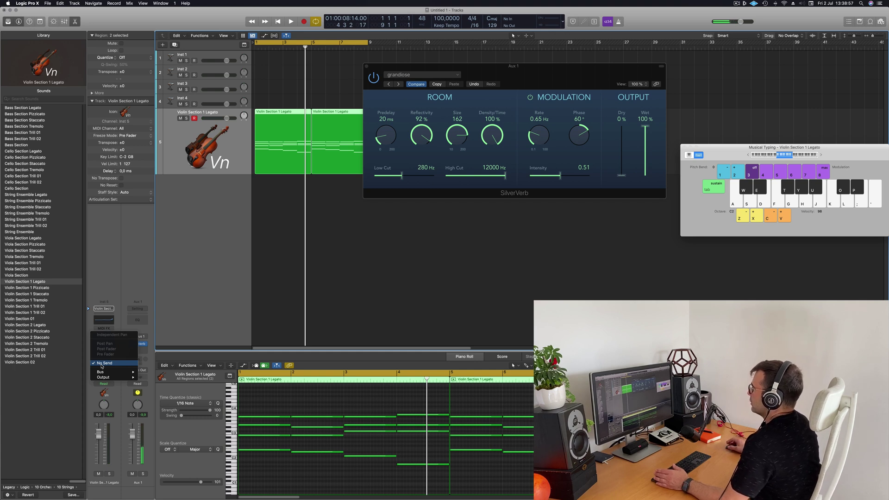
mouse_move(103, 372)
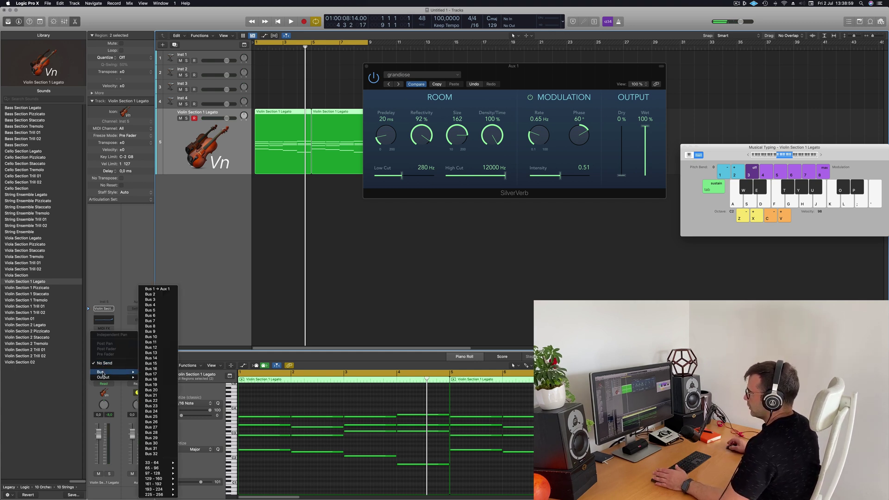
left_click(152, 294)
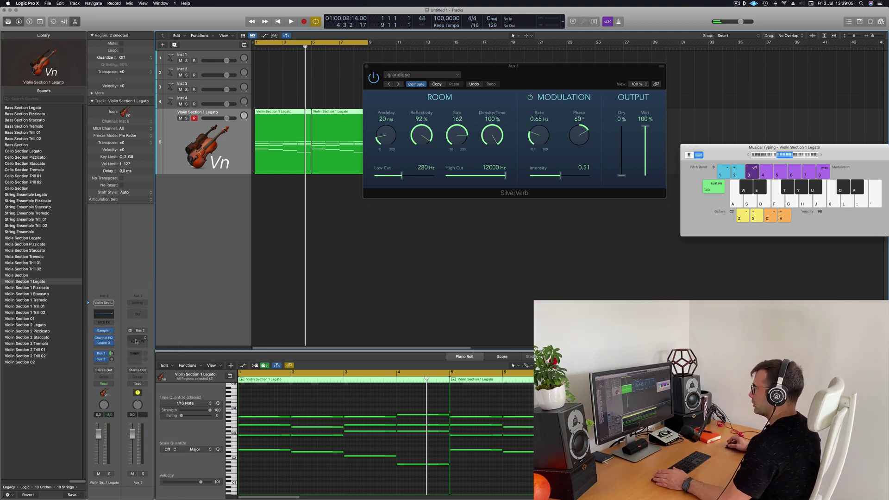
left_click(136, 341)
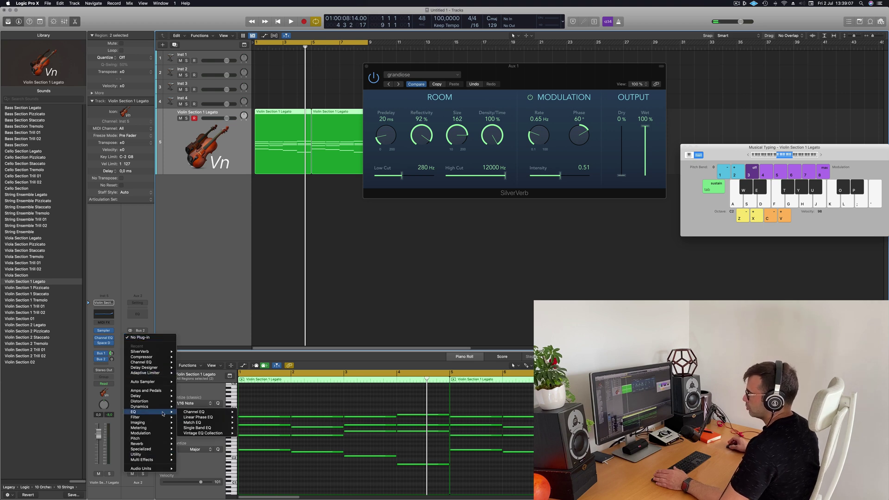
mouse_move(139, 396)
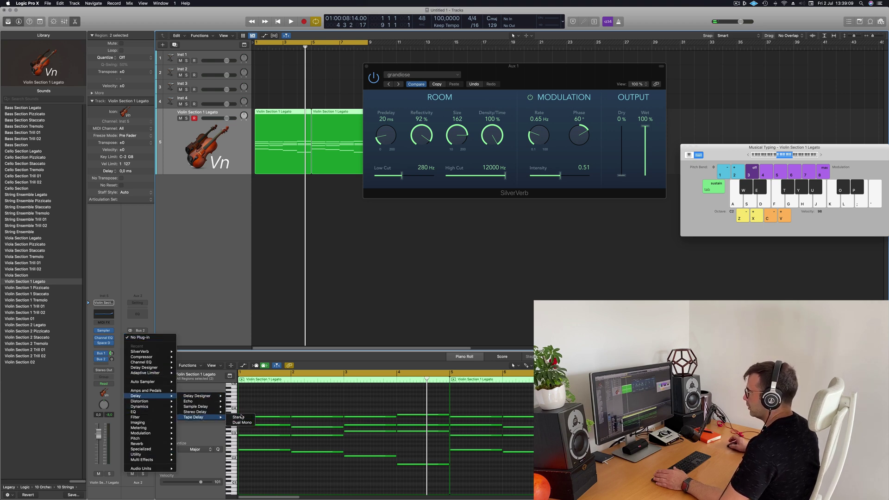
left_click(238, 419)
Step: Set the Tape Delay's wet output to 100% and raise the Bus 2 send level on the violin track
left_click_drag(388, 86, 578, 84)
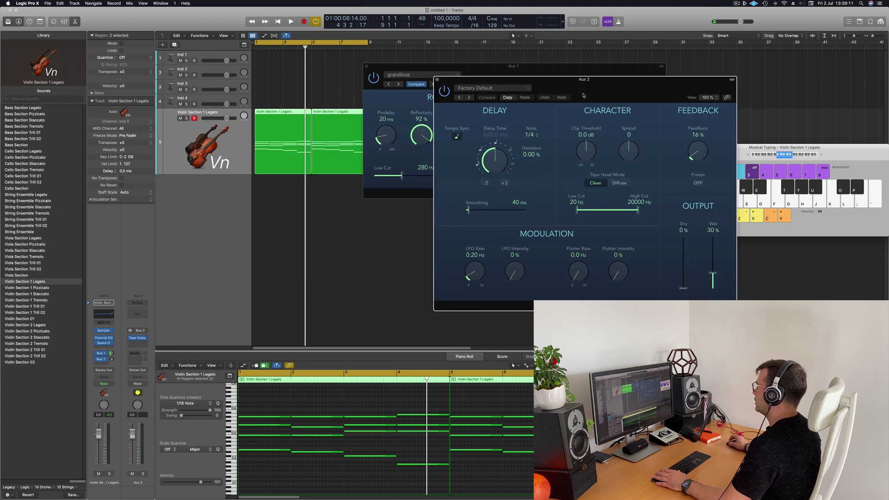
left_click_drag(654, 83, 673, 79)
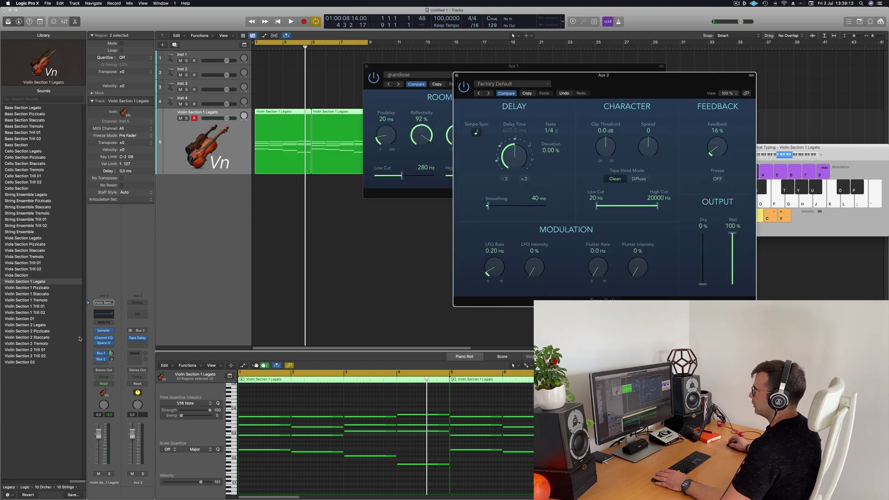
left_click_drag(112, 360, 112, 355)
key("space")
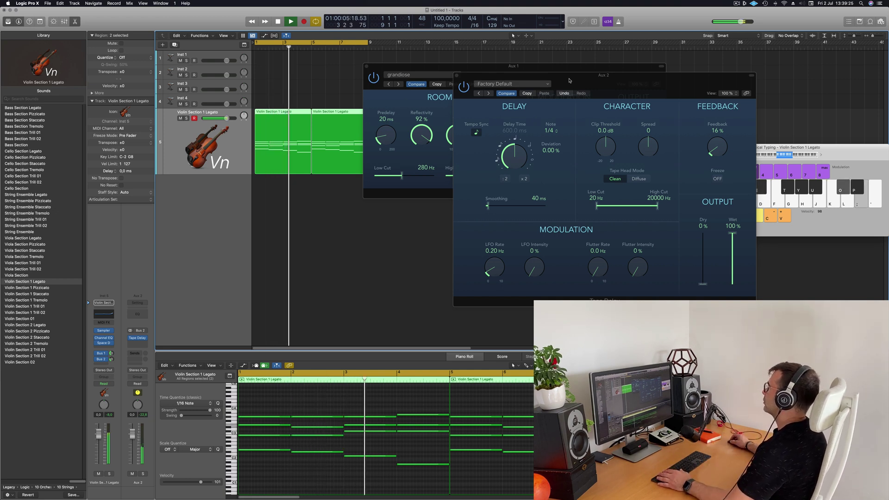
Step: Move the Tape Delay and SilverVerb windows clear of the violin regions and audition the loop with both effects
left_click_drag(569, 81, 616, 87)
left_click_drag(524, 74, 633, 161)
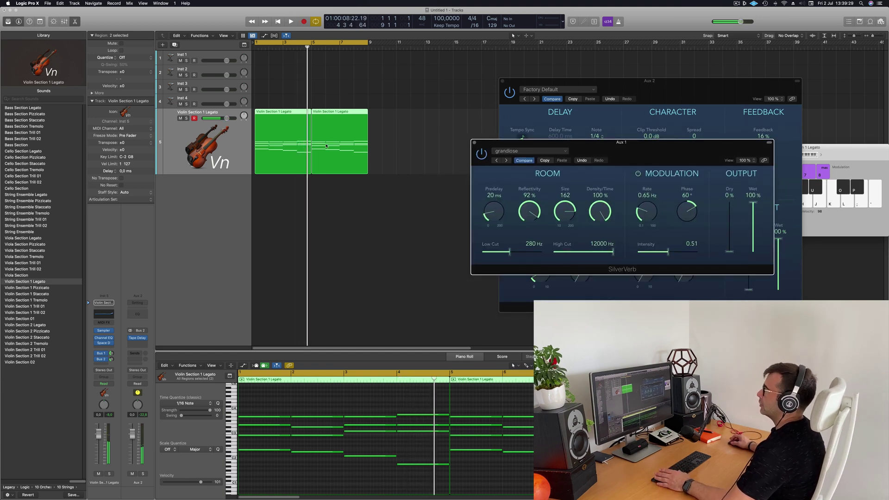
left_click(151, 142)
left_click_drag(625, 145, 624, 145)
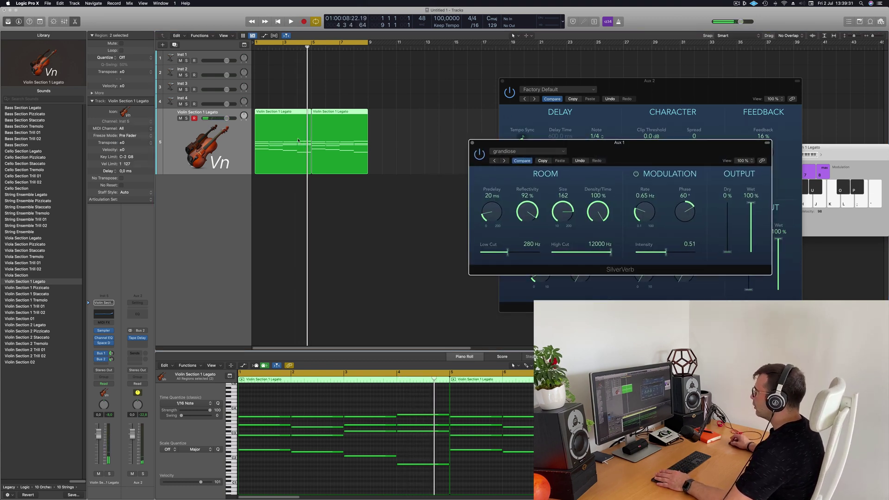
key("space")
key("super+Left")
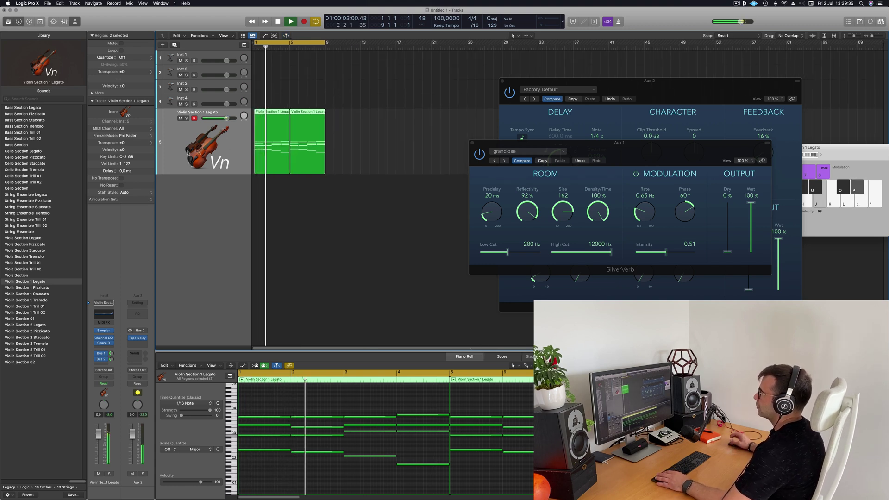
key("space")
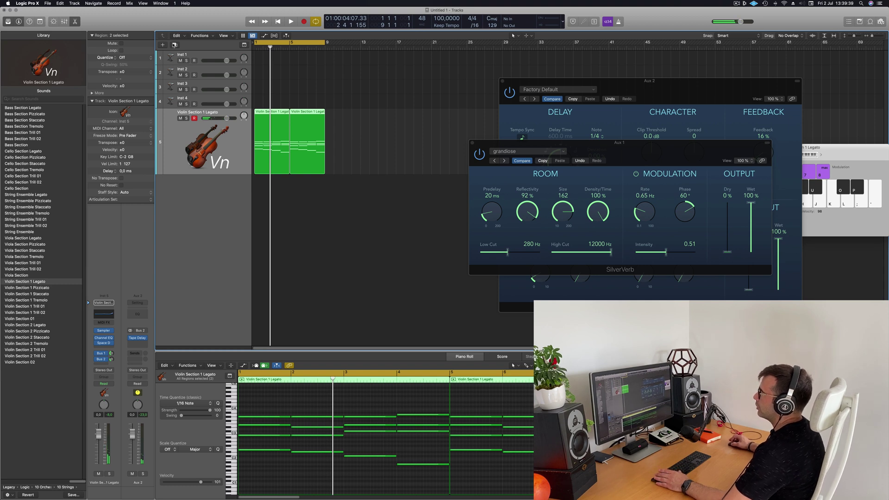
Step: Duplicate the violin track with its settings and copy both regions onto the new track
key("super+d")
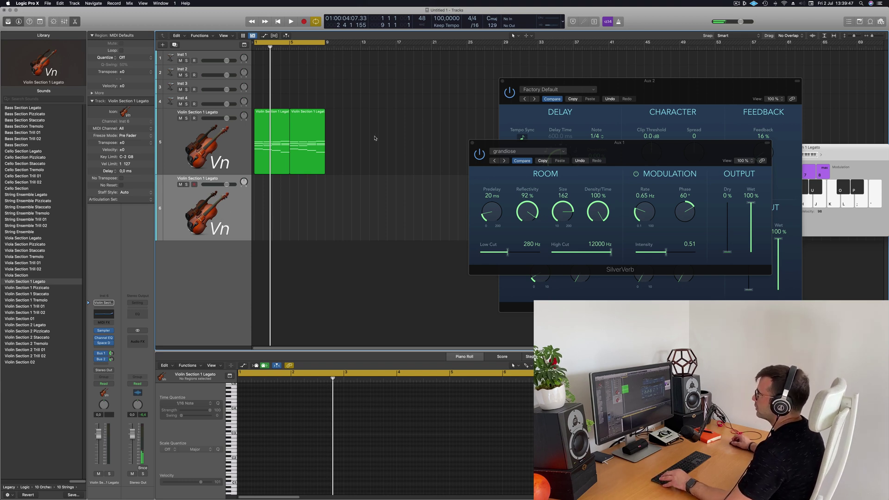
left_click_drag(278, 127, 305, 181)
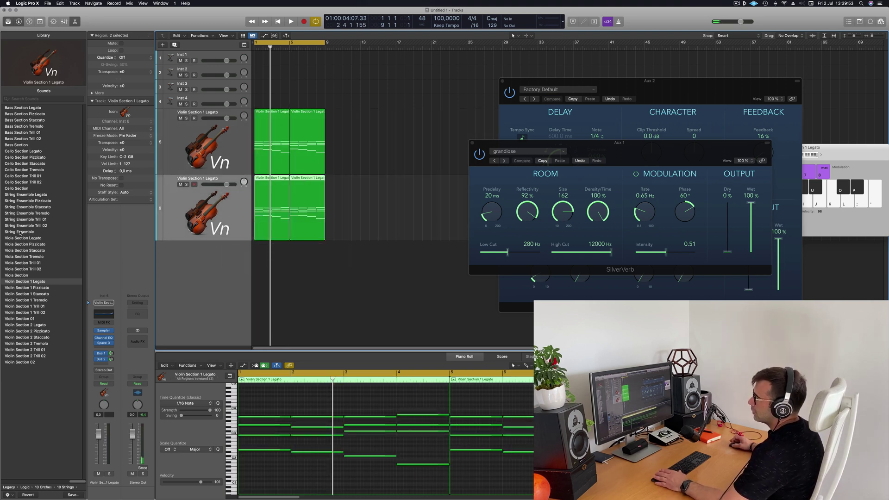
Step: Load the Viola Section Trill 01 patch on the duplicate track and audition it together with the original violin
left_click(30, 263)
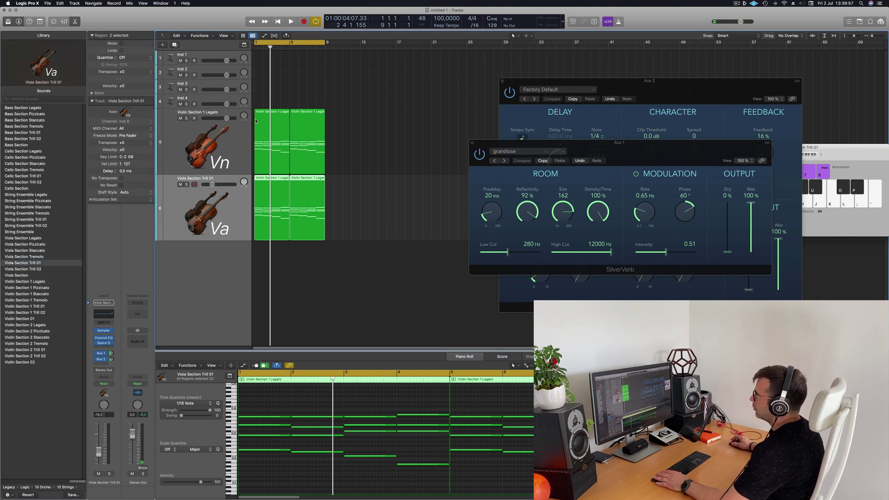
key("Up")
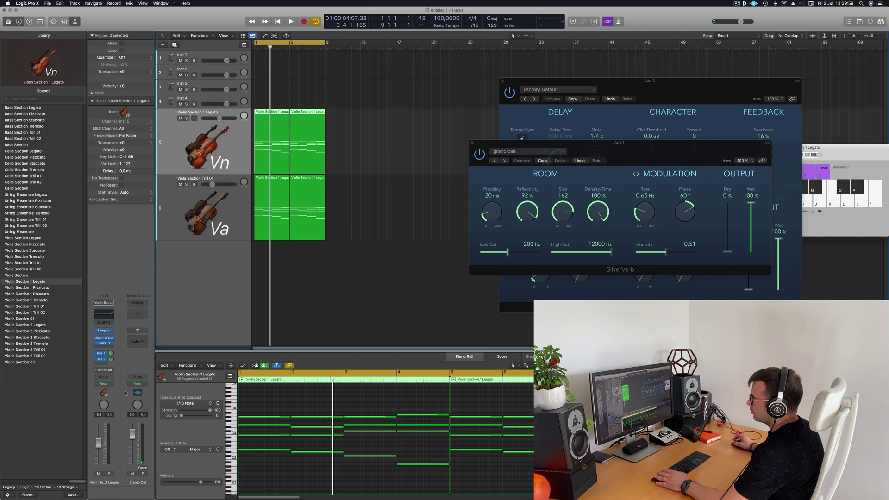
key("space")
key("Down")
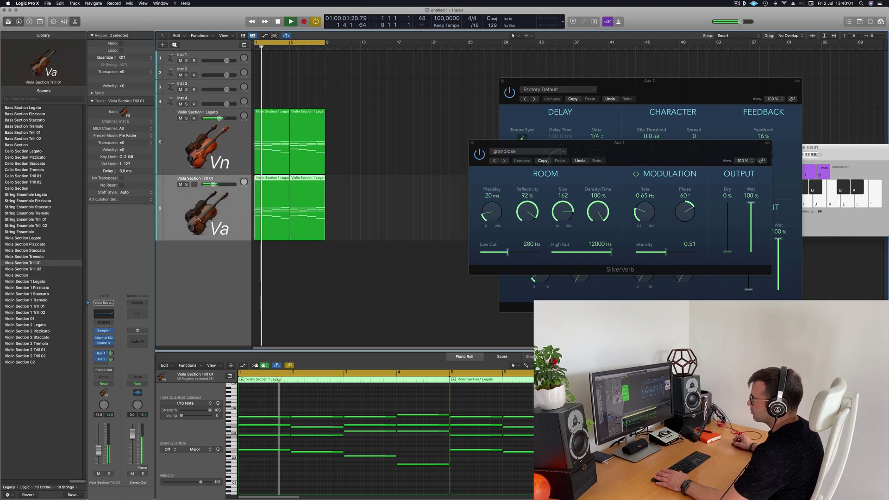
key("space")
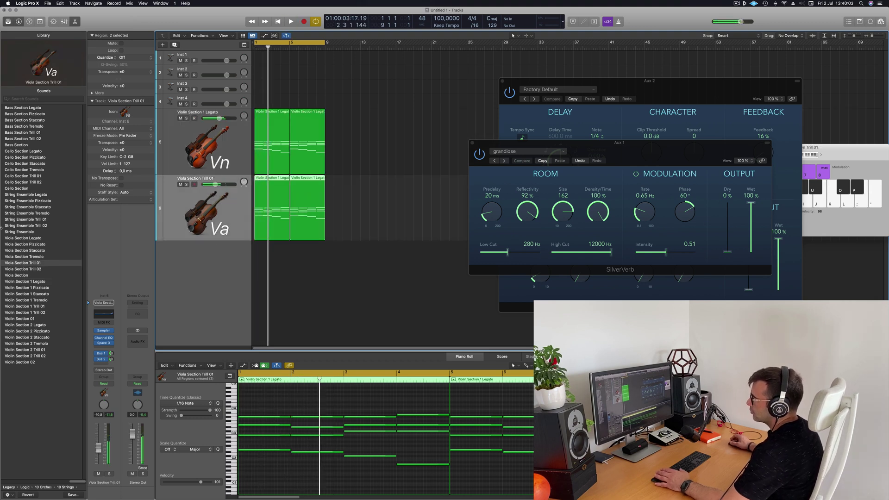
Step: Load the Violin Section 1 Legato patch on the duplicate track and solo the track during playback
left_click(28, 282)
key("space")
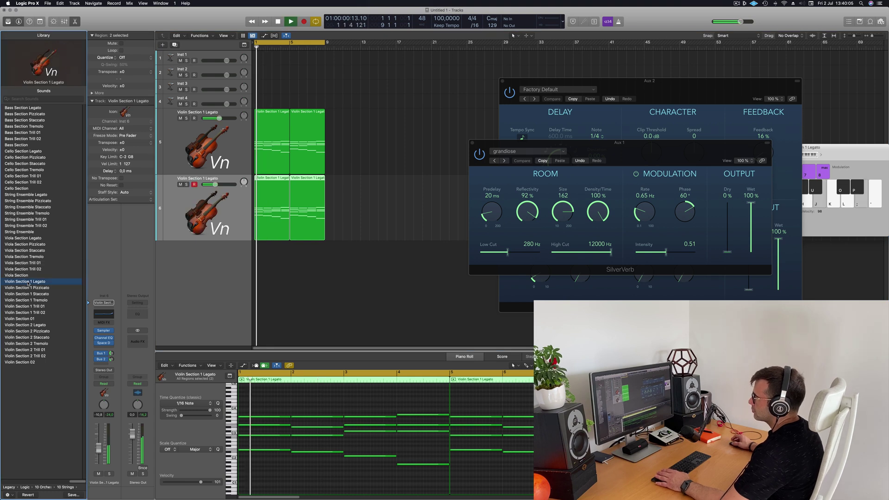
left_click(110, 474)
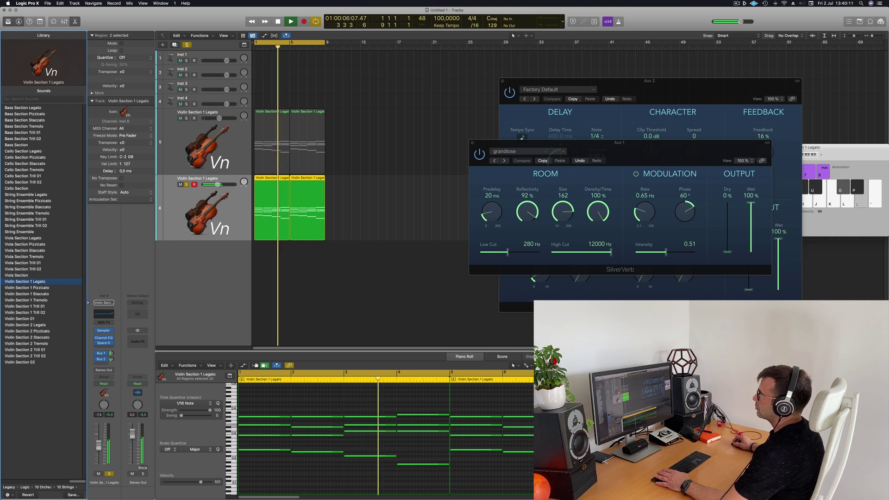
Step: Load the String Ensemble Legato patch on the duplicate track and compare it soloed and together with the original violin
key("space")
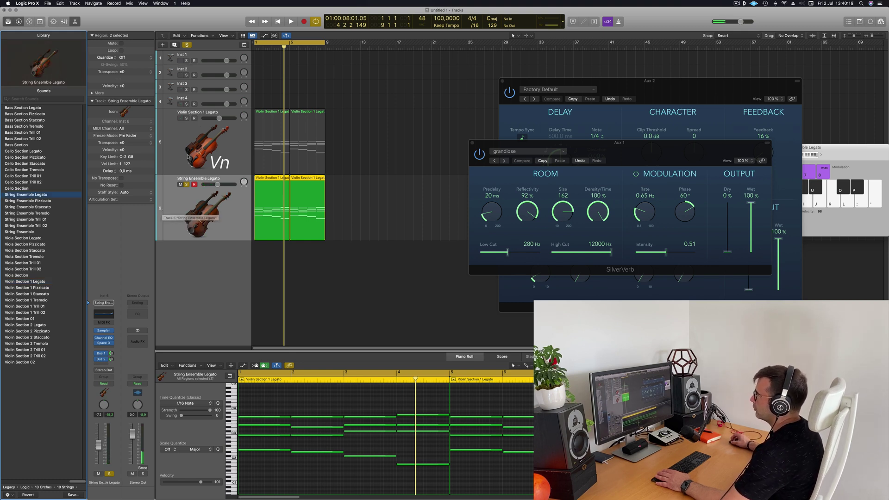
key("space")
left_click(186, 184)
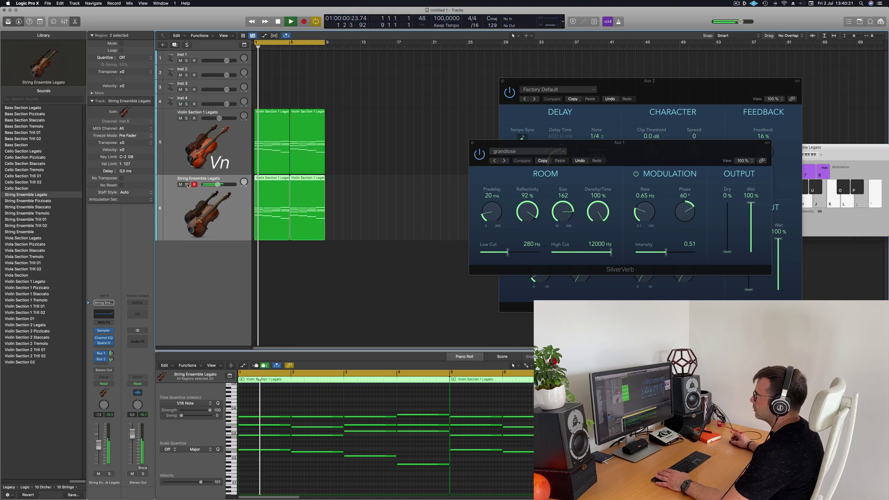
left_click(186, 185)
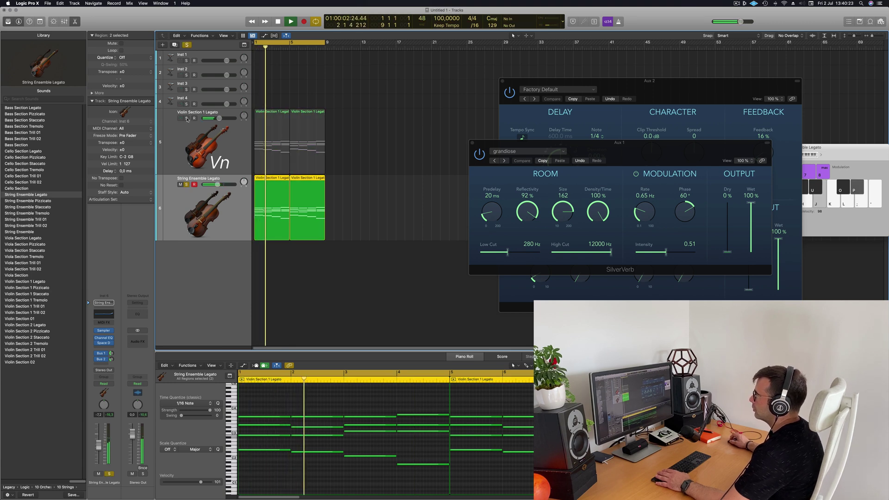
left_click(186, 119)
left_click(186, 119)
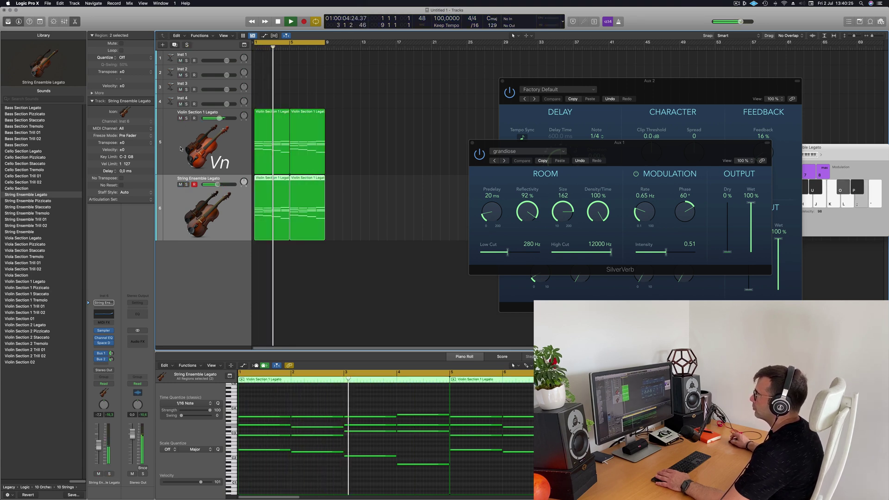
key("Return")
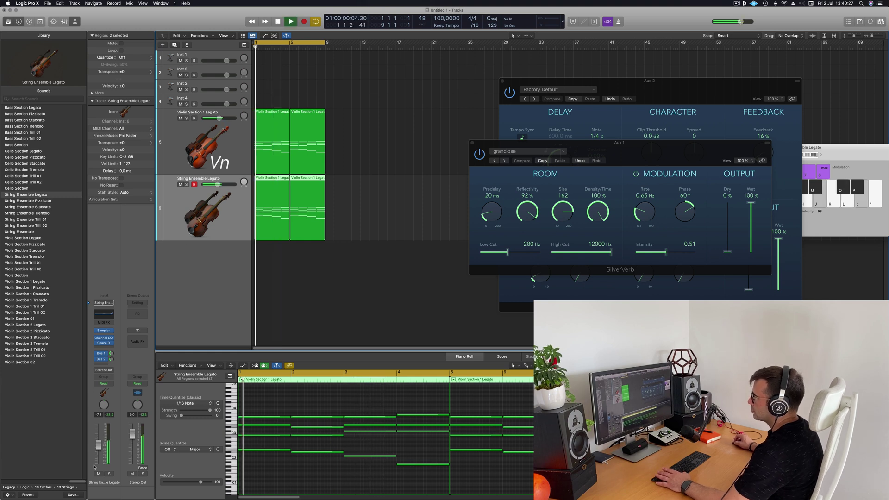
Step: Adjust the String Ensemble Legato track's volume and audition it soloed and together with the violin track
left_click_drag(98, 447, 99, 448)
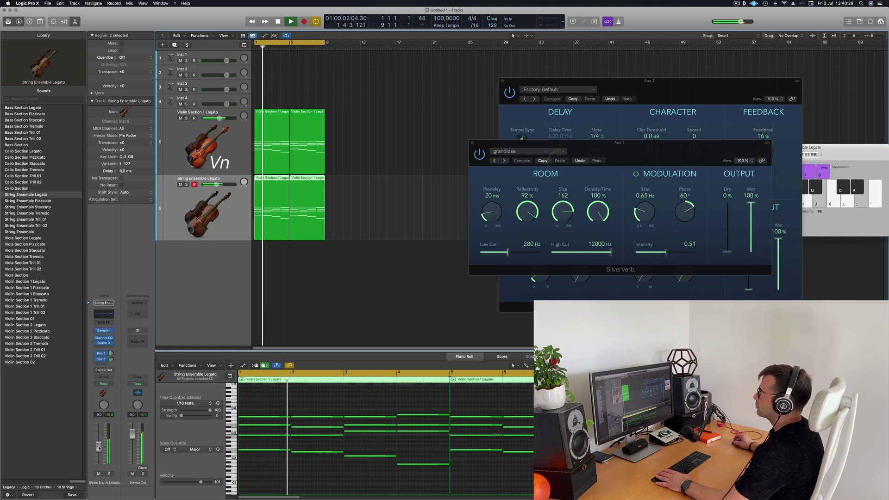
left_click(110, 474)
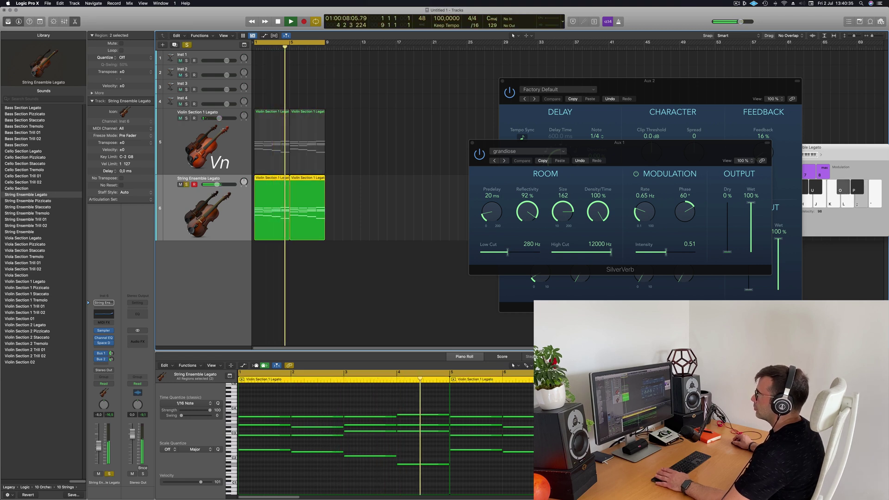
key("Return")
left_click(187, 45)
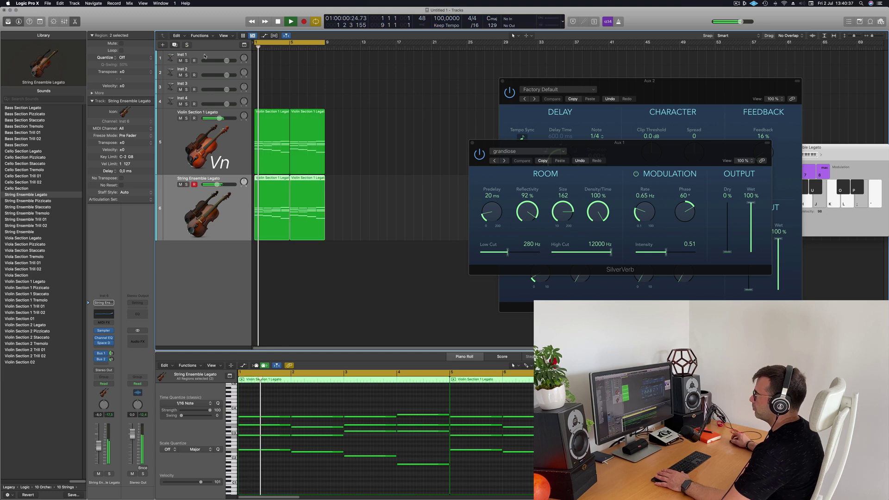
left_click(228, 140)
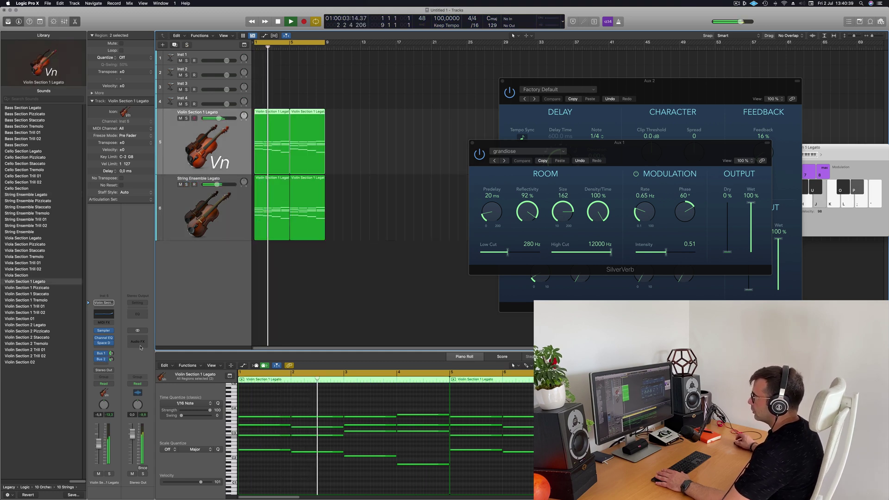
left_click(183, 208)
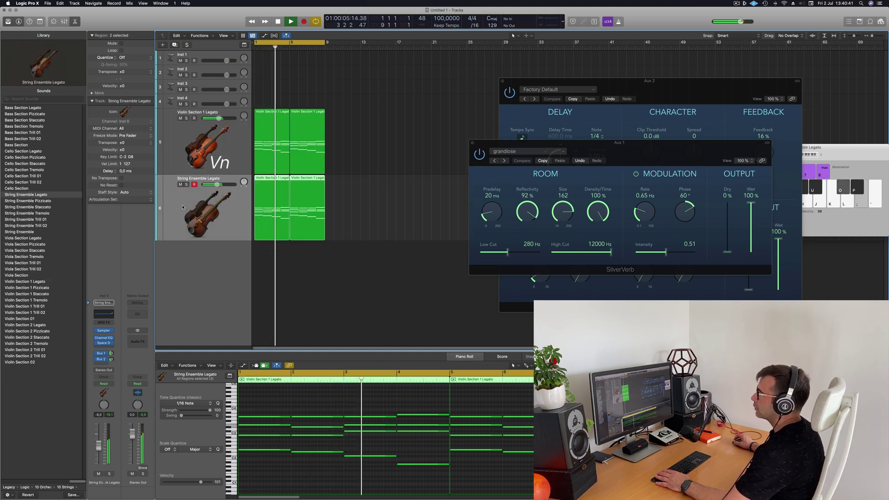
key("space")
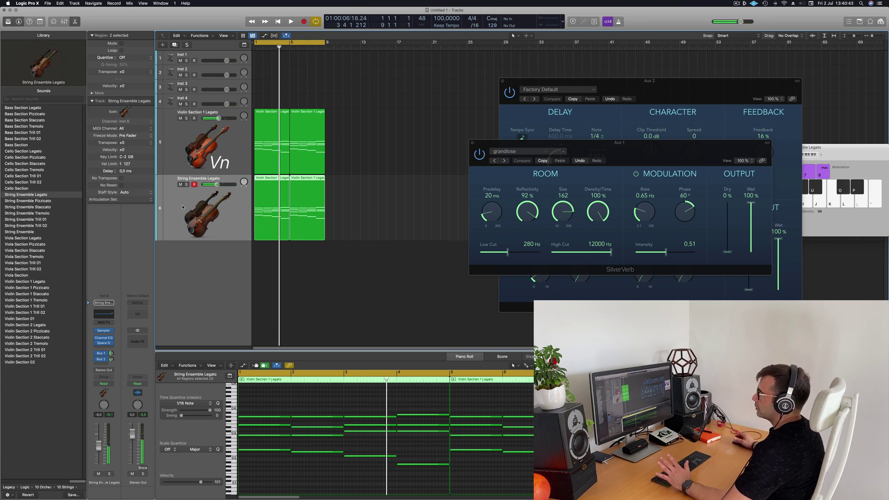
Step: Duplicate the String Ensemble Legato track, copy both regions onto it and delete all but the lowest notes in the copies
left_click(175, 44)
left_click_drag(332, 249, 270, 259)
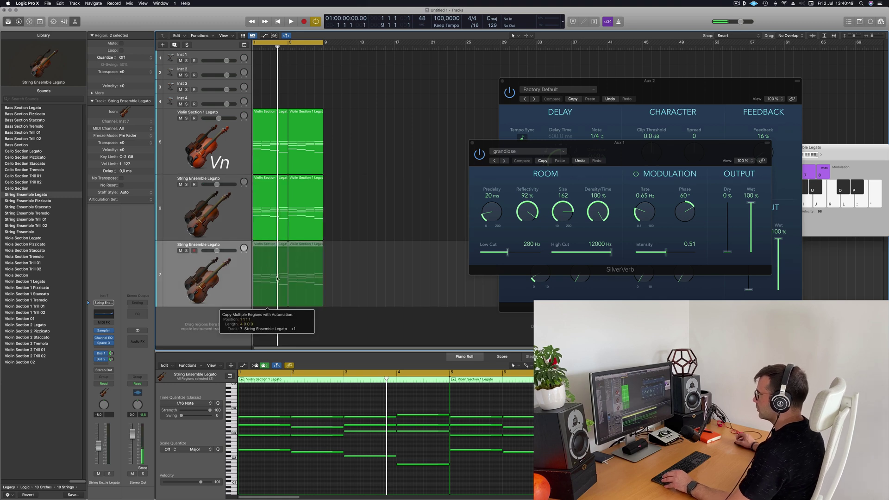
left_click(286, 405)
key("z")
left_click_drag(267, 400, 501, 440)
key("Delete")
Step: Load the Bass Section Legato patch on the new track and adjust its volume while the loop plays
left_click(189, 280)
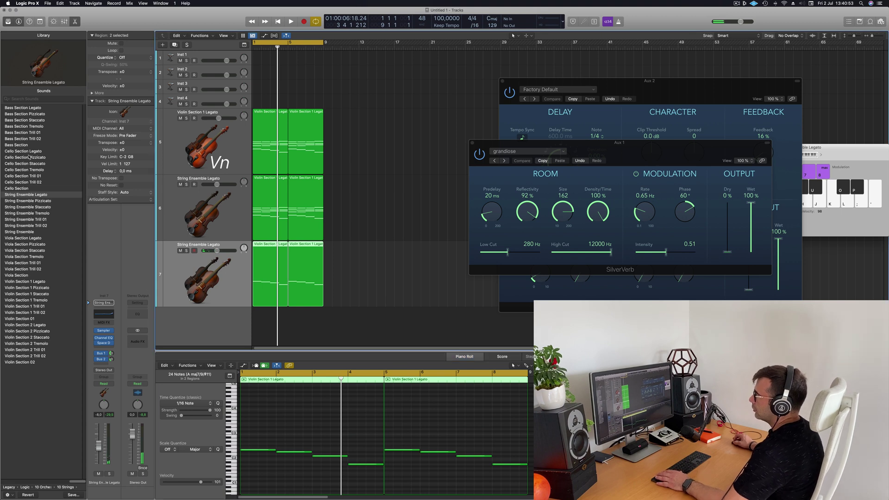
left_click(29, 108)
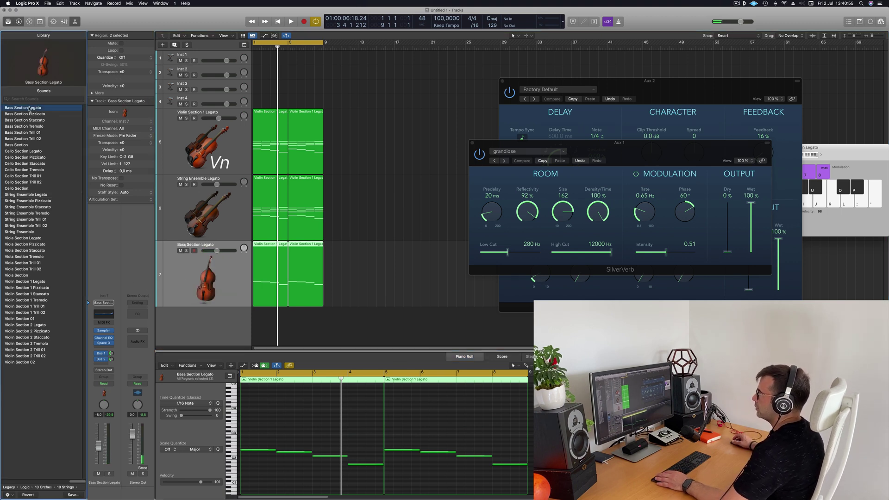
key("space")
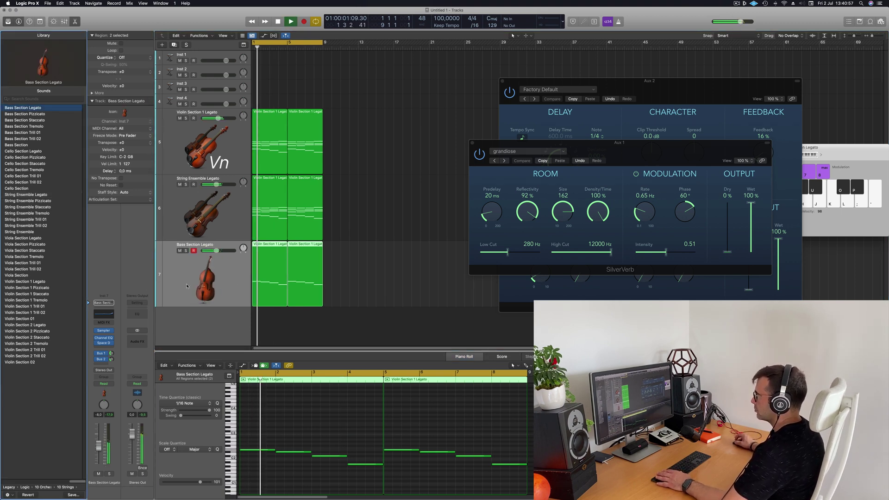
left_click_drag(99, 445, 94, 445)
Step: Transpose all notes in both bass regions down one octave and audition them with the other strings
key("space")
key("super+a")
key("alt+shift+Down")
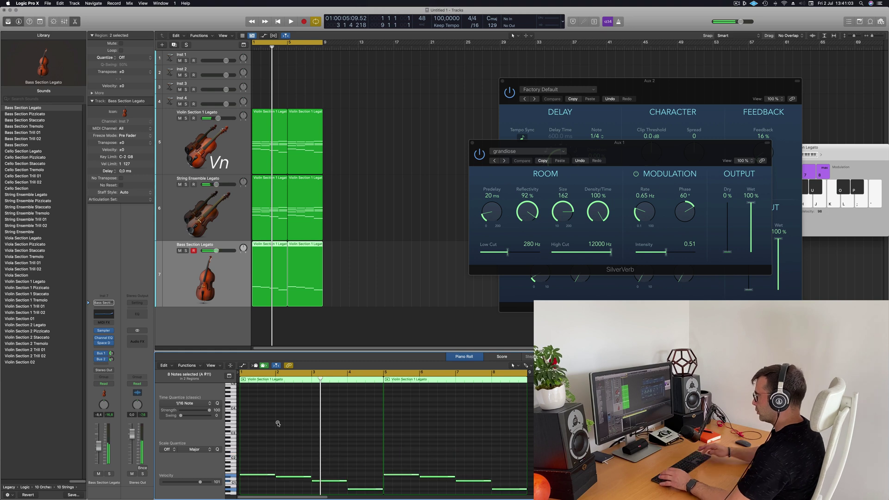
key("space")
left_click(397, 277)
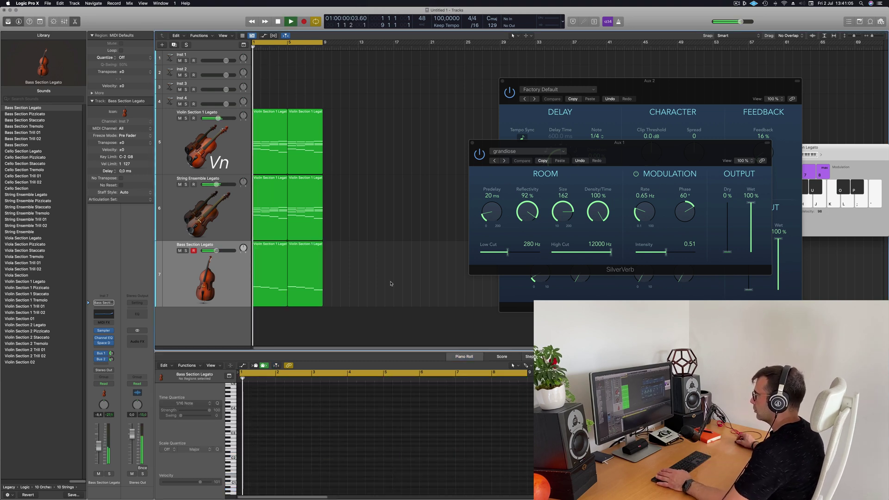
key("super+z")
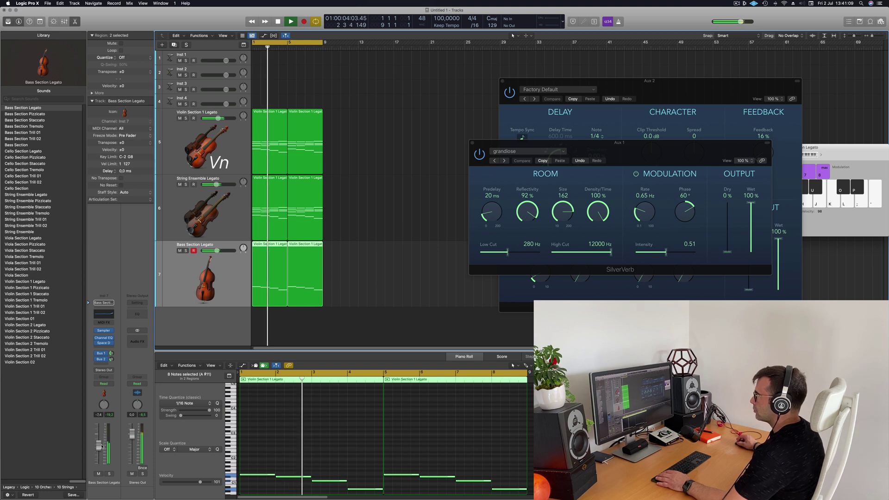
left_click(124, 192)
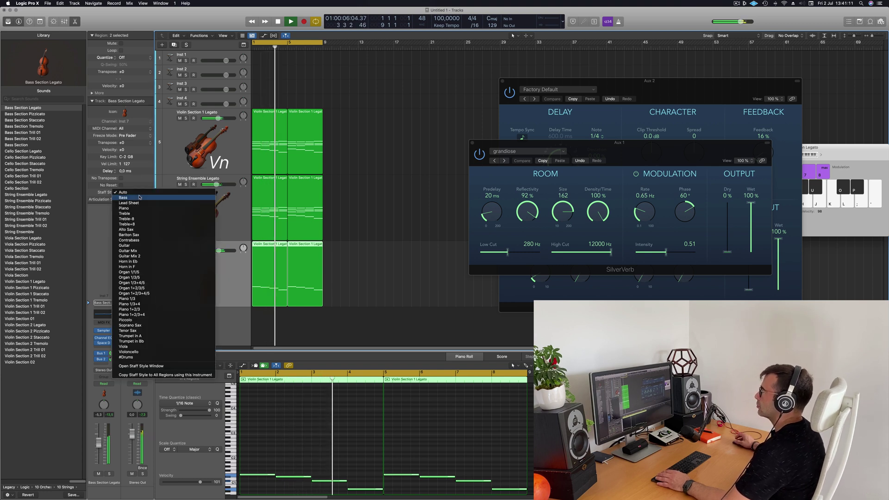
left_click(371, 134)
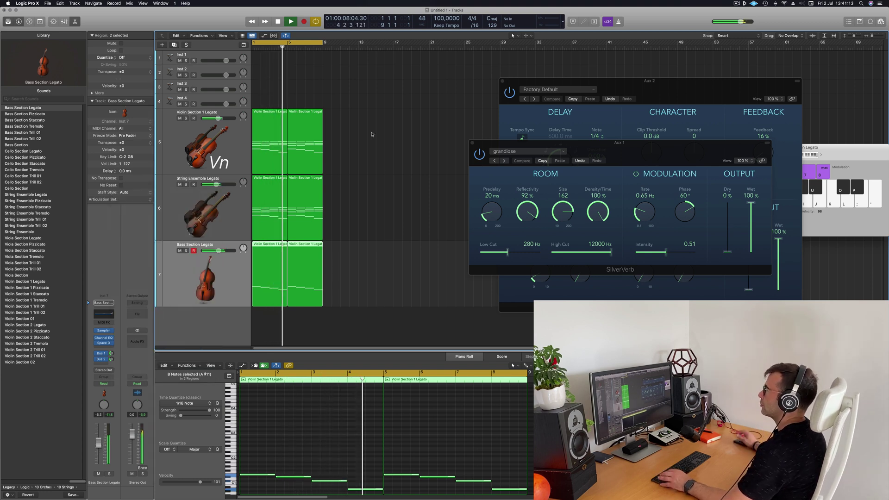
Step: Repeat the regions on all three string tracks three times so that they run up to bar 33
key("super+Left")
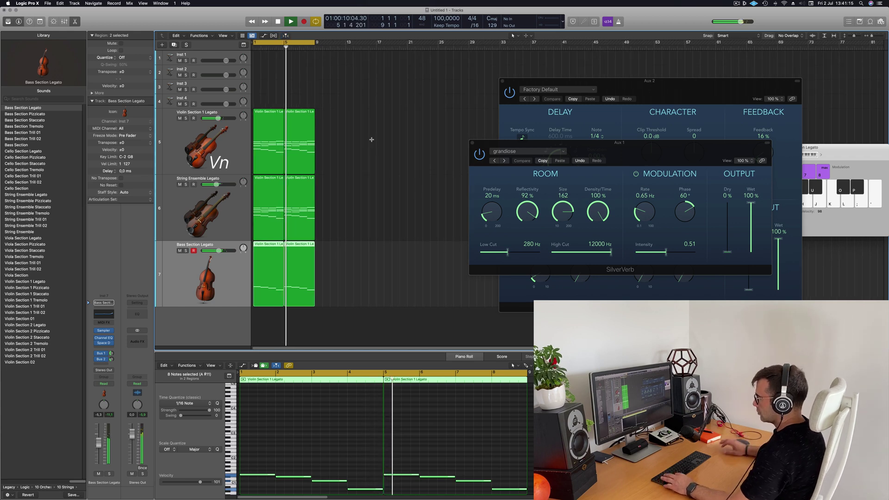
key("super+a")
key("super+t")
key("super+r")
key("super+r")
key("super+r")
Step: Move the Tape Delay and SilverVerb windows clear of the regions and extend the cycle range to bar 33
left_click_drag(570, 100, 840, 110)
left_click_drag(602, 144, 809, 166)
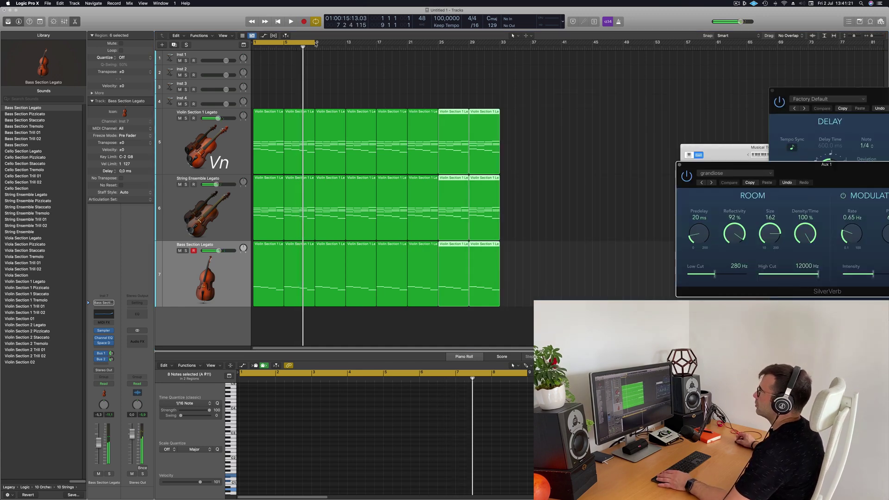
left_click_drag(315, 44, 501, 72)
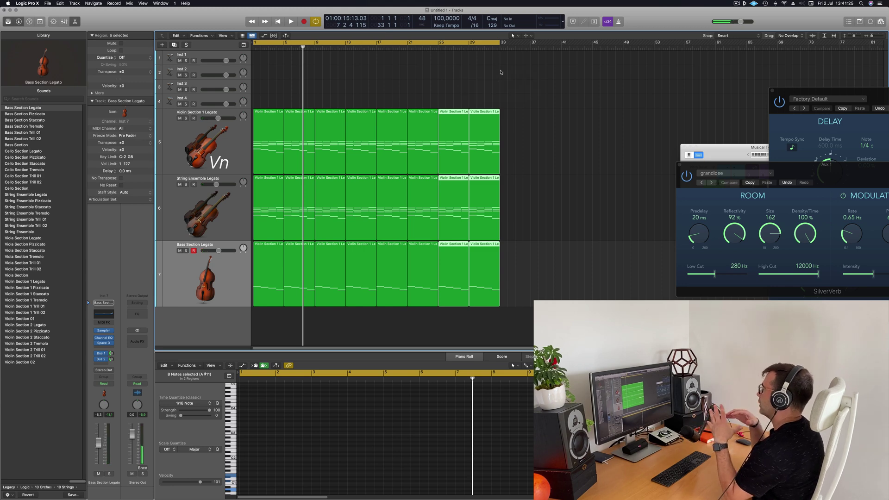
left_click(479, 81)
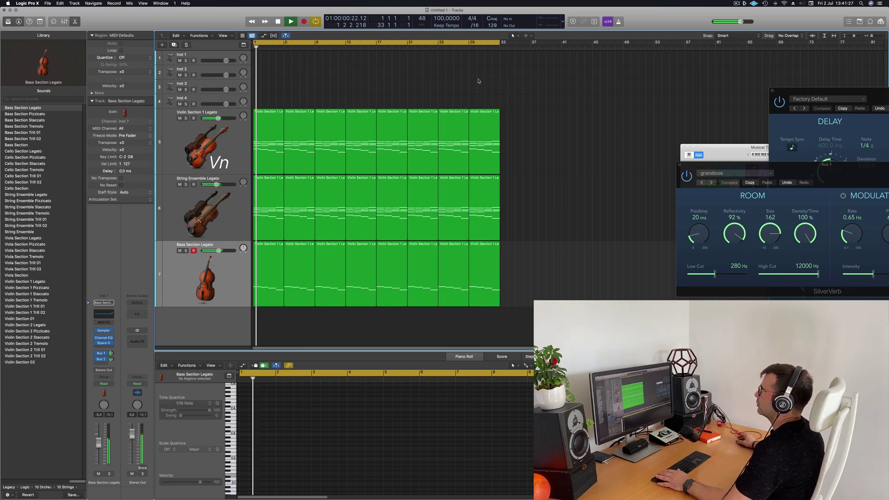
Step: Duplicate the Bass Section Legato track and copy all its regions onto the new track
left_click(416, 73, "ctrl+alt")
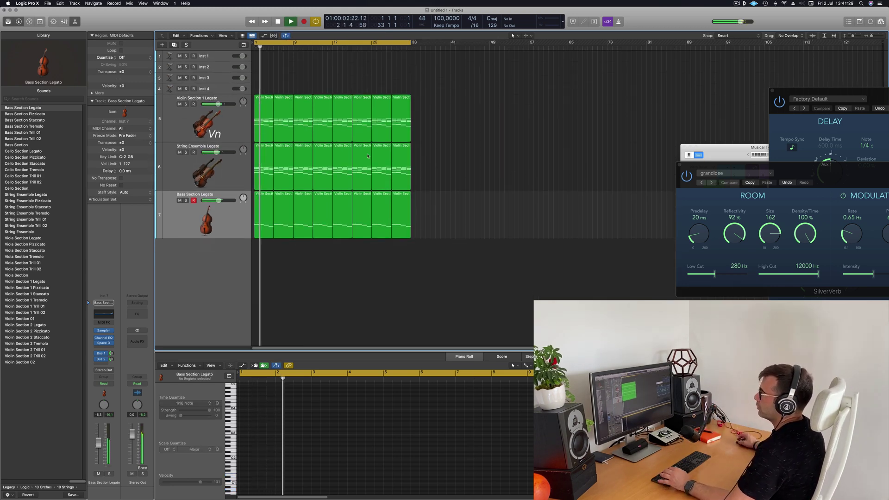
left_click(207, 220)
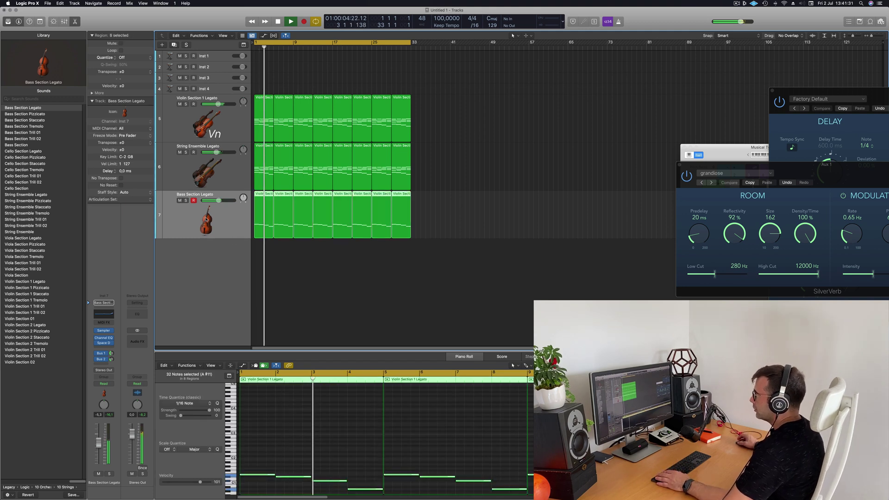
key("Return")
key("cmd+d")
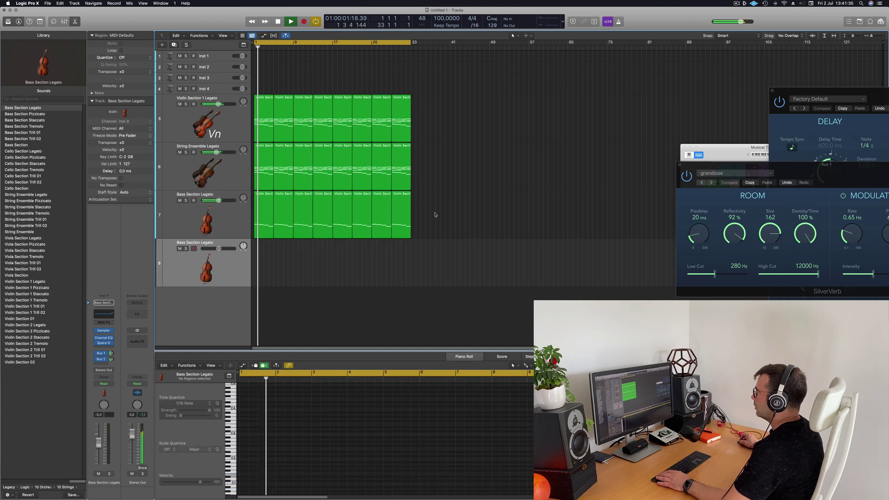
left_click_drag(265, 197, 241, 265)
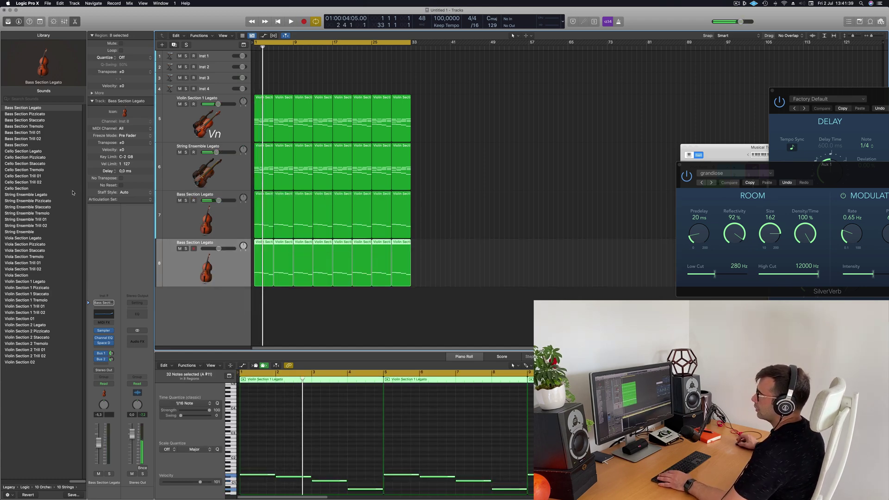
Step: Load the French Horn patch from the orchestral brass sounds on the duplicated bass track
left_click(45, 488)
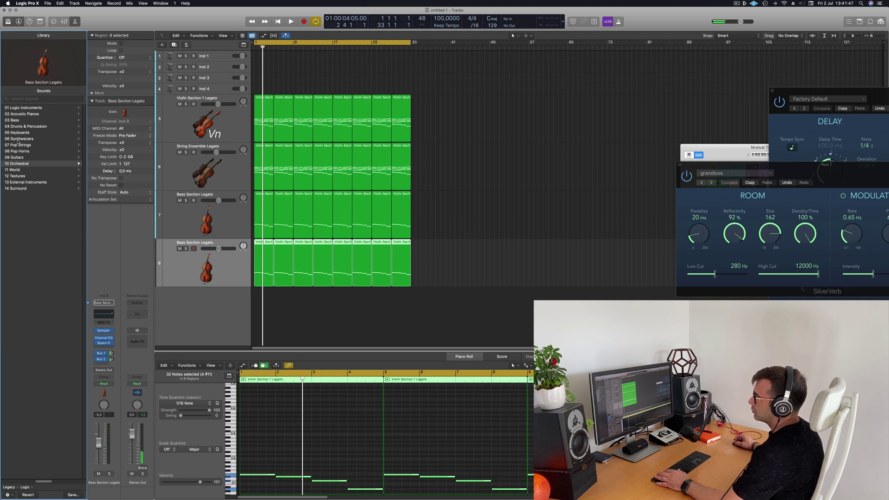
left_click(21, 164)
left_click(17, 114)
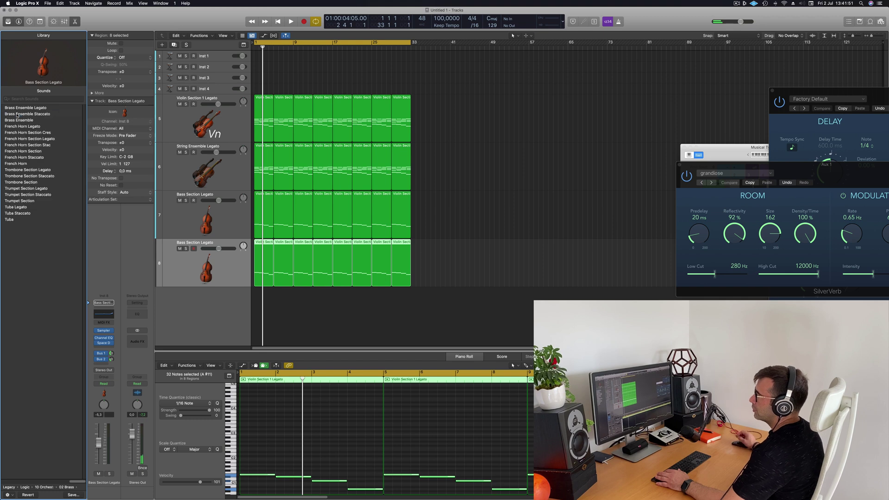
left_click(17, 165)
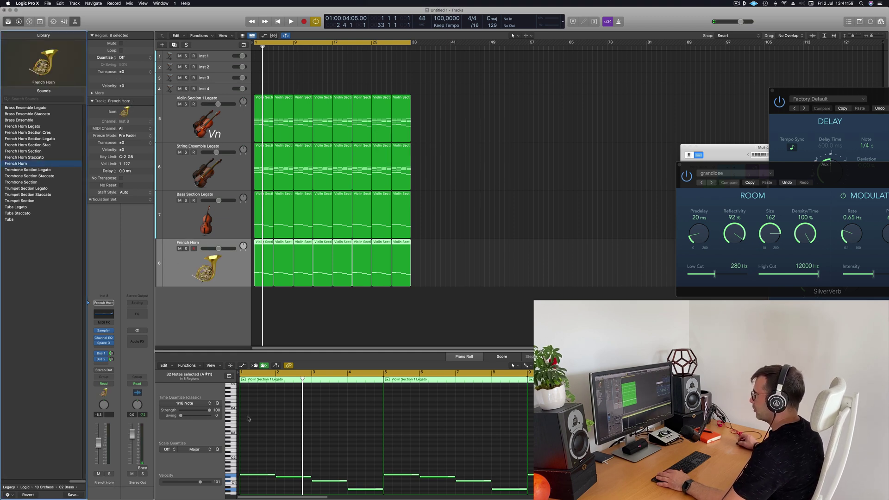
Step: Transpose all notes in the French Horn regions up twelve semitones
left_click(360, 473)
key("alt+Up")
key("alt+Up")
key("alt+Up")
key("alt+Up")
key("alt+Up")
key("alt+Up")
key("alt+Up")
key("alt+Up")
key("alt+Up")
key("alt+Up")
key("alt+Up")
key("alt+Up")
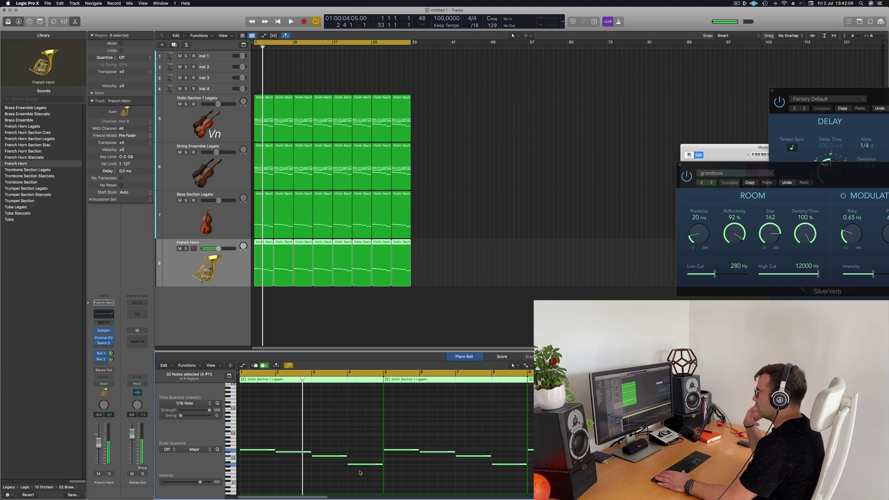
Step: Raise the French Horn track's volume while comparing it soloed and together with the strings from the start of the loop
key("space")
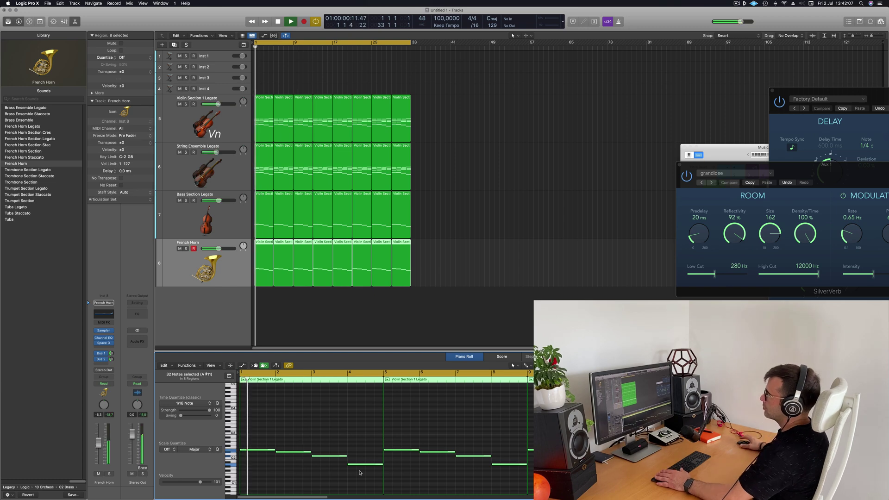
left_click(110, 474)
left_click(110, 474)
left_click(100, 353)
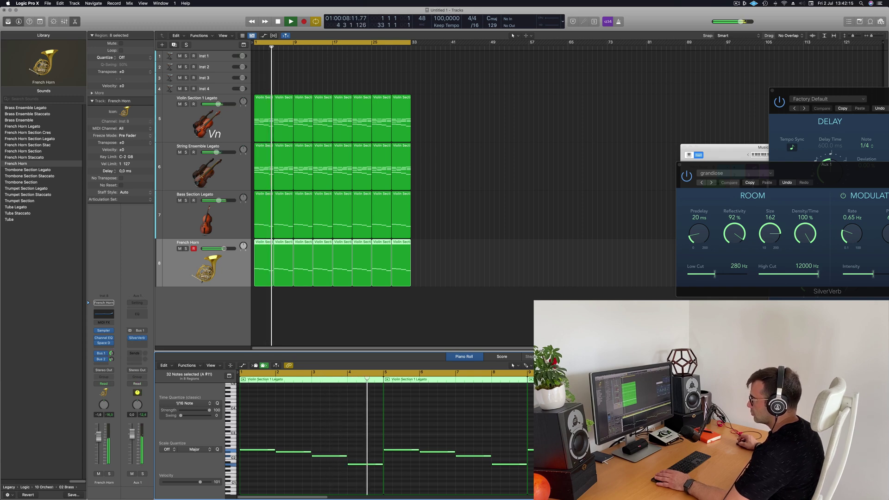
key("Return")
left_click(109, 473)
left_click(109, 473)
key("Return")
key("space")
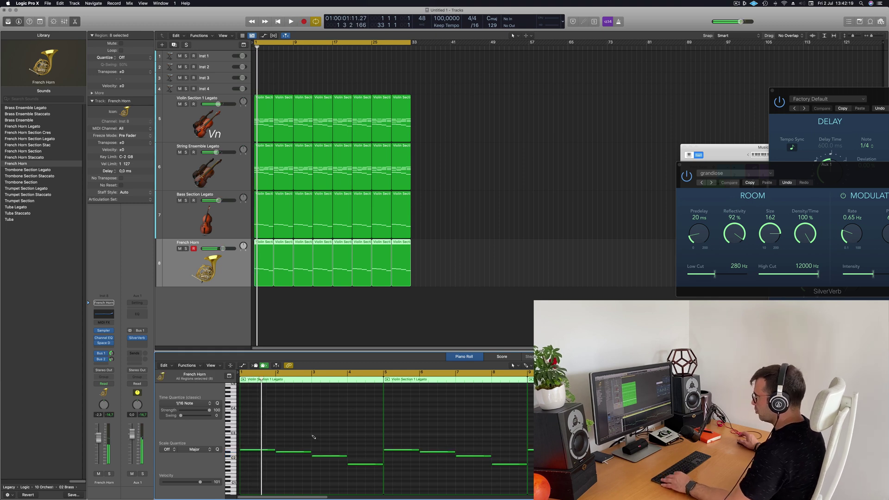
Step: Raise all notes in the French Horn regions by a further octave and play them from the start
key("alt+shift+Up")
key("Return")
key("space")
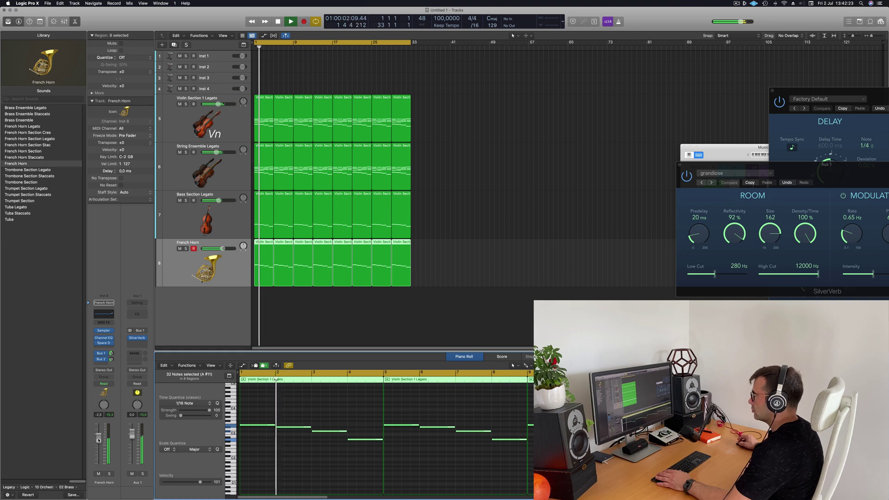
key("space")
Step: Duplicate the French Horn track, copy all its regions onto the new track, and transpose the copied notes down one octave
left_click(185, 51)
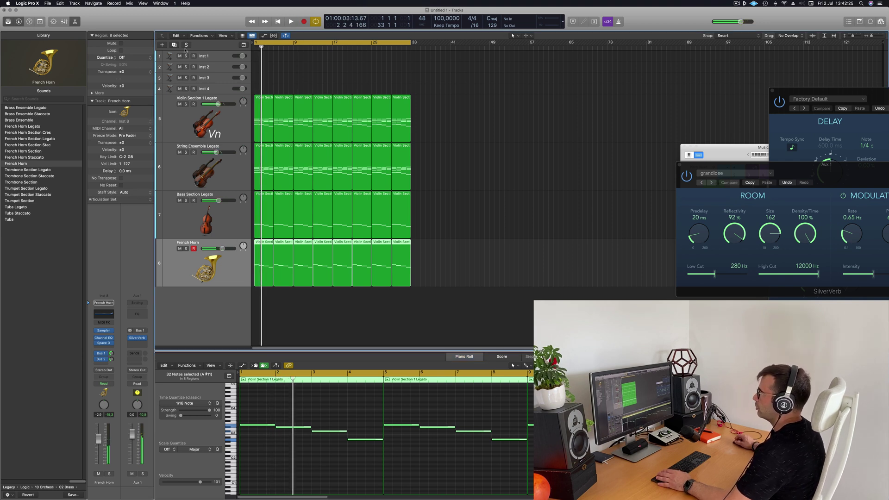
key("super+d")
left_click(470, 268)
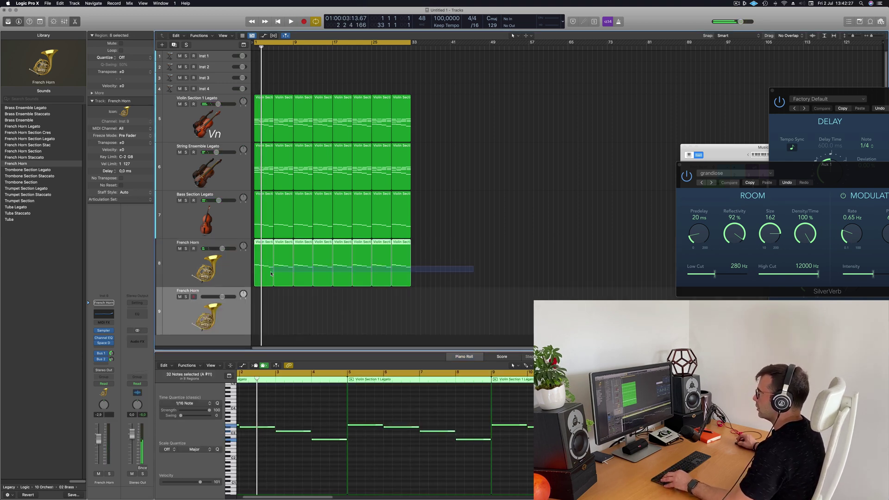
left_click_drag(264, 259, 265, 300)
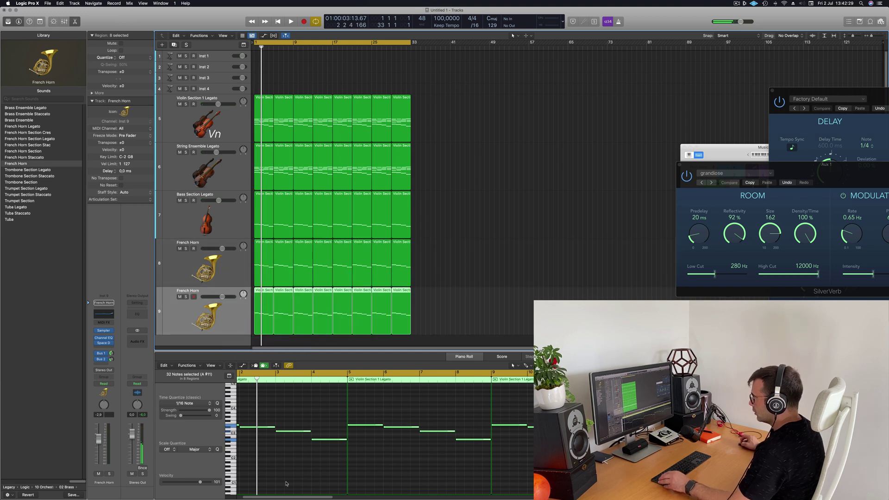
key("alt+shift+Down")
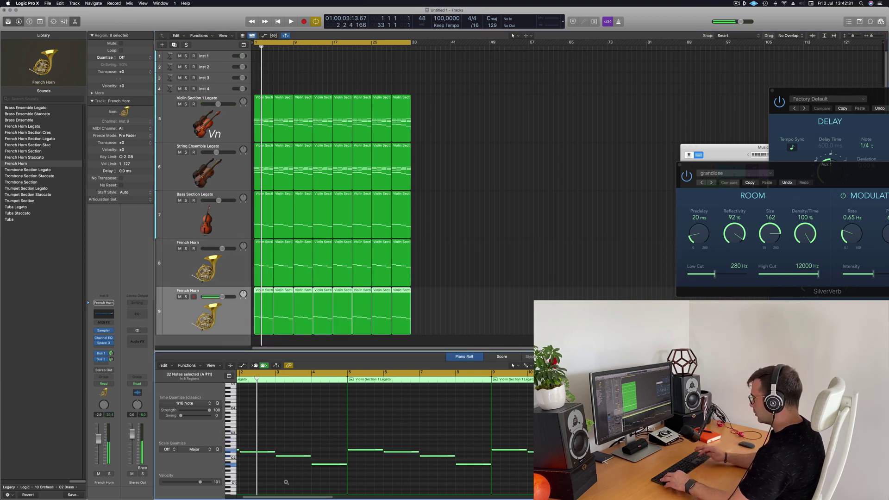
Step: Compare the lower and upper French Horn tracks by playing each one soloed from the start of the loop
key("Return")
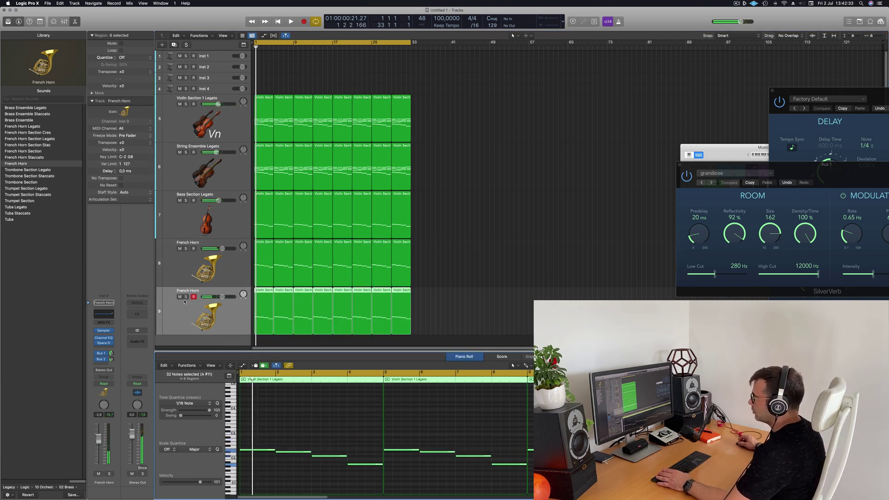
left_click(186, 297)
key("space")
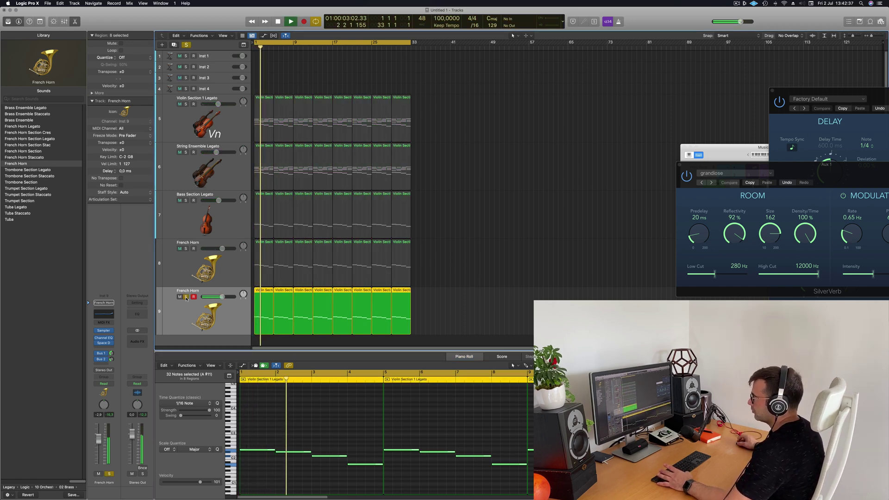
left_click(186, 297)
key("space")
key("space")
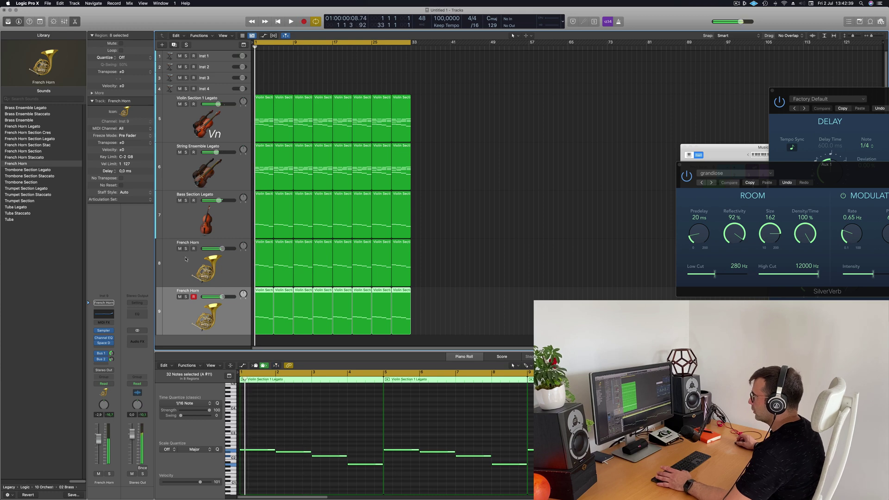
left_click(186, 249)
key("space")
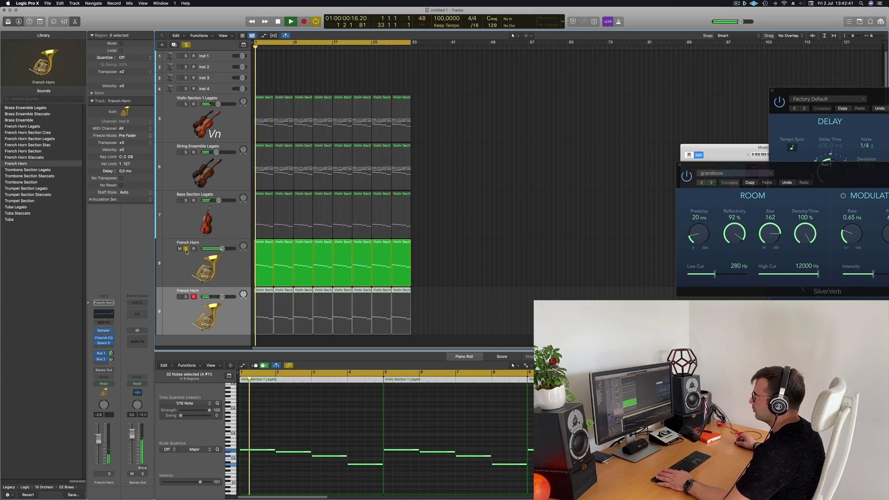
key("space")
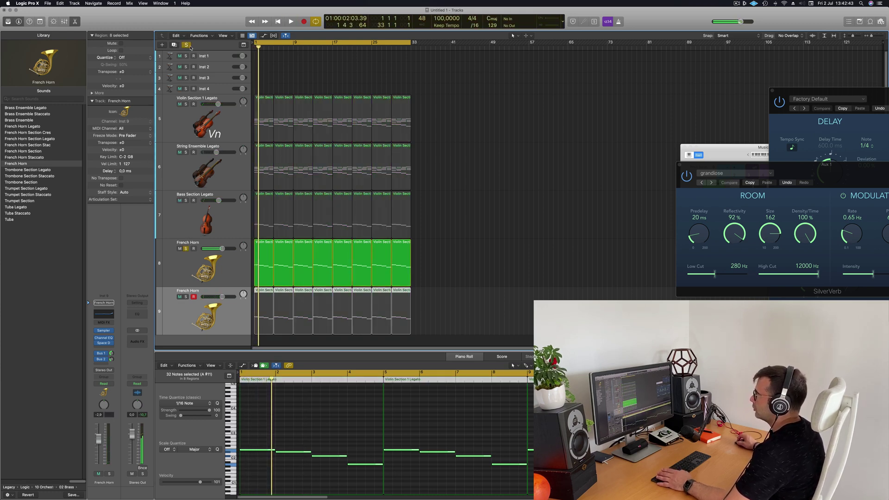
Step: Clear all solos, play the full arrangement from the start, and reduce the track height to fit more tracks
left_click(189, 46)
key("space")
left_click(463, 203, "ctrl+alt")
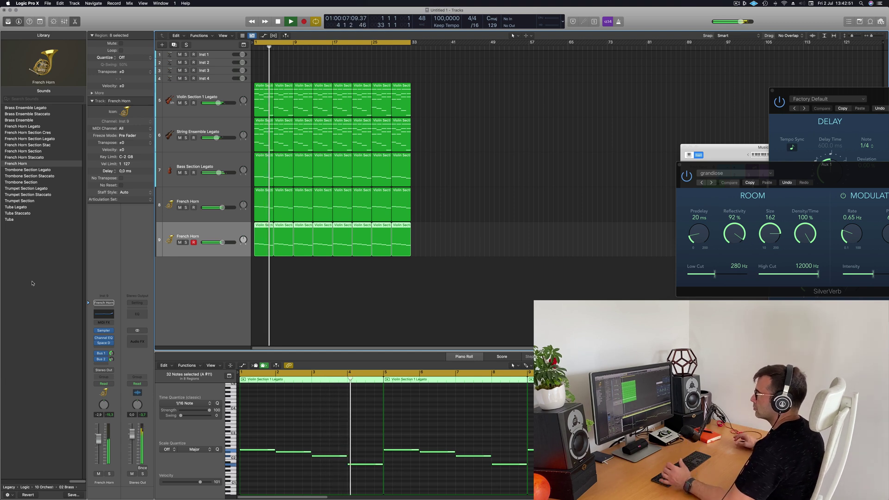
key("space")
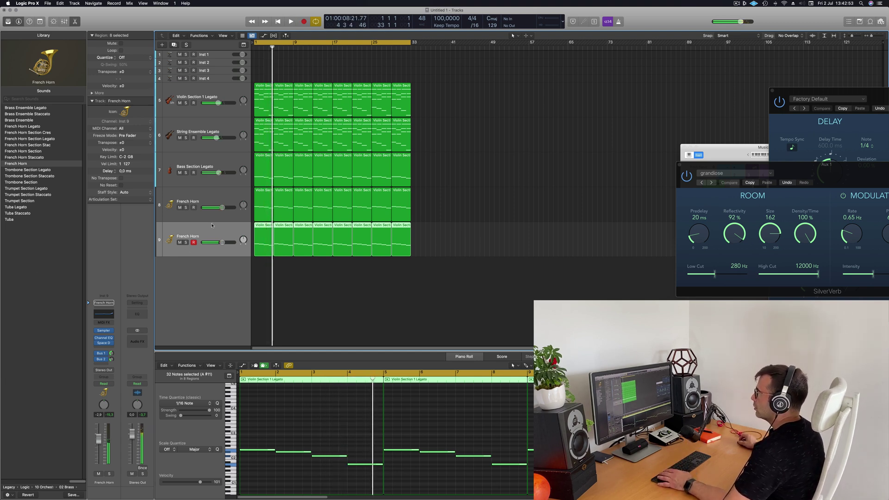
Step: Duplicate the Violin Section 1 Legato track and place the empty copy above the original
left_click(208, 103)
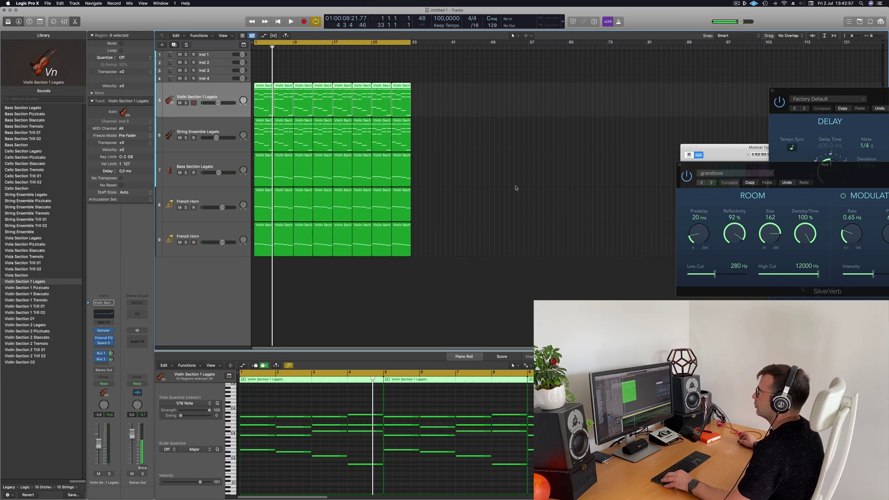
key("super+d")
left_click_drag(217, 134, 219, 95)
left_click_drag(380, 86, 379, 87)
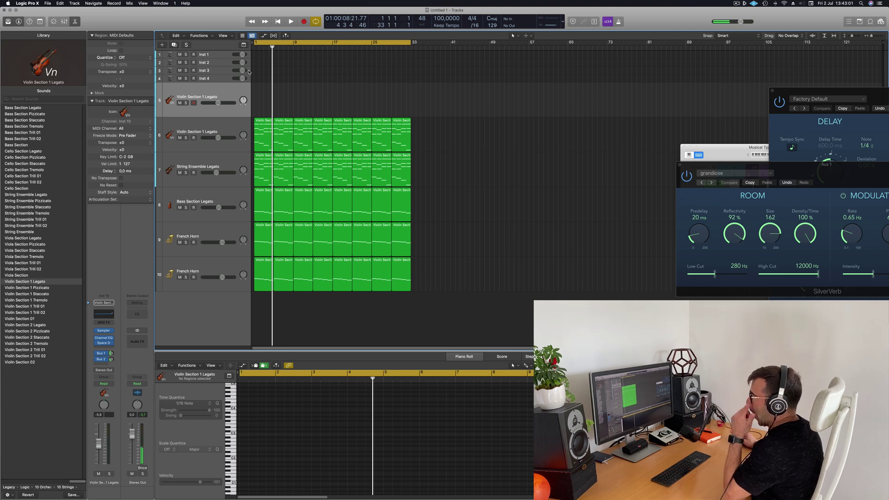
Step: Copy the first violin region onto the new track and repeat it seven times to fill the loop
left_click_drag(263, 123, 260, 80)
key("super+r")
key("super+r")
key("super+r")
key("super+r")
key("super+r")
key("super+r")
key("super+r")
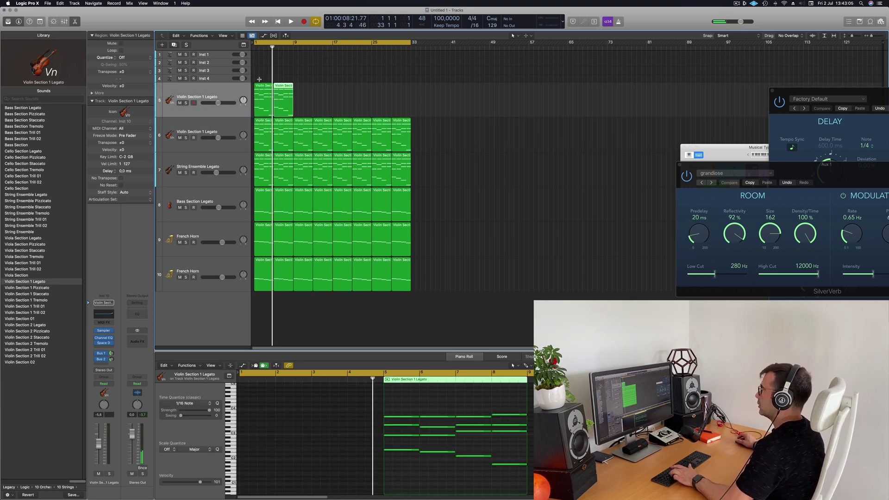
Step: Load the Brass Ensemble patch from the orchestral 02 Brass sounds on the new violin track
left_click(196, 88)
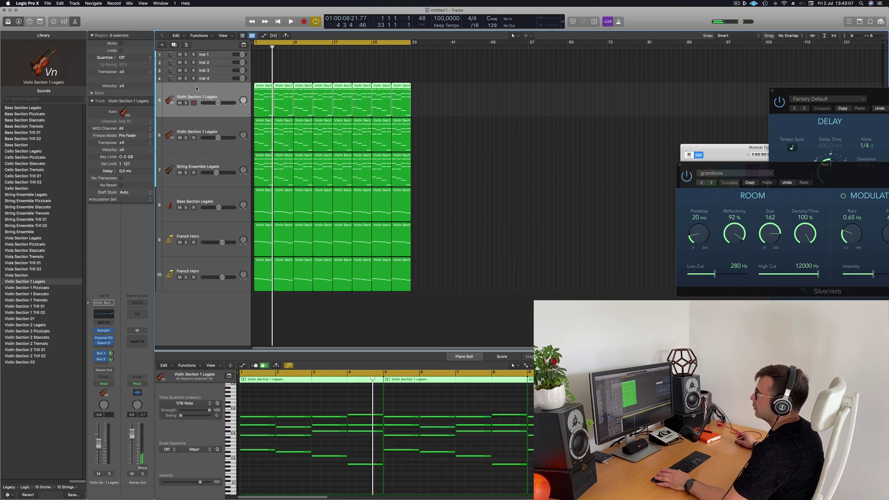
left_click(48, 488)
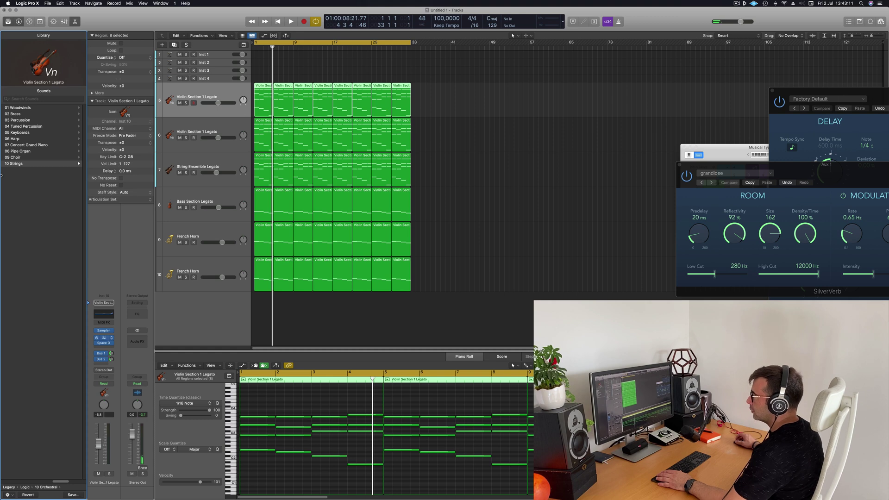
left_click(19, 113)
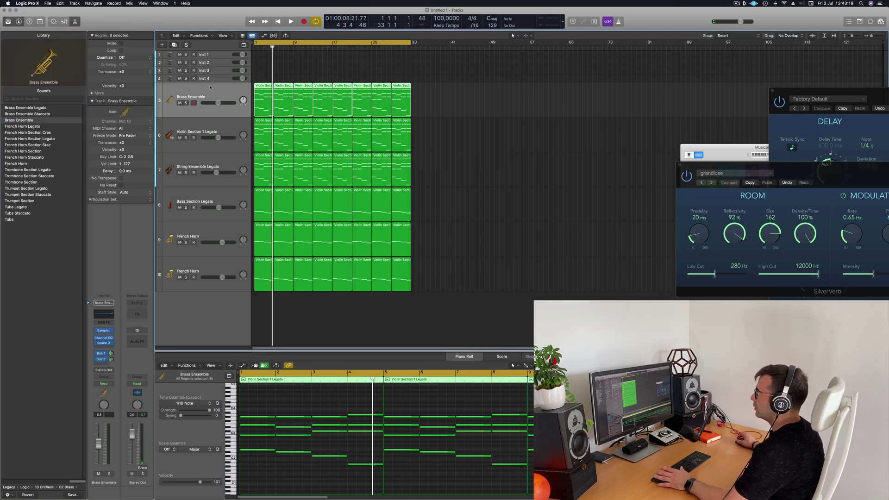
Step: Audition the Brass Ensemble soloed, adjust its Bus 1 reverb send, and play it unsoloed with the full arrangement
left_click(186, 103)
key("Return")
key("space")
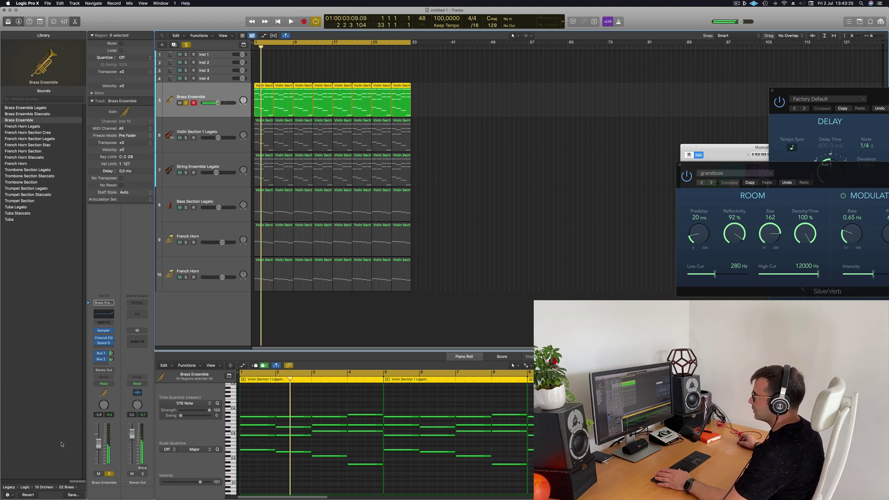
left_click(111, 354)
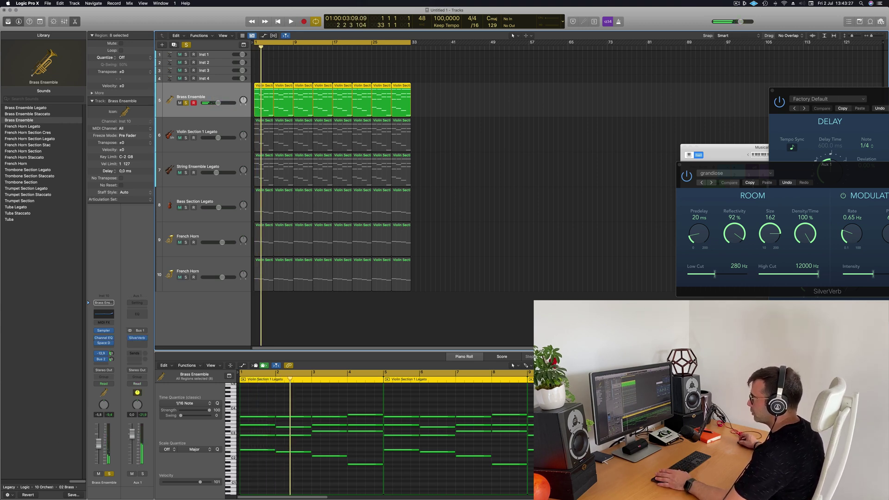
left_click(110, 474)
key("space")
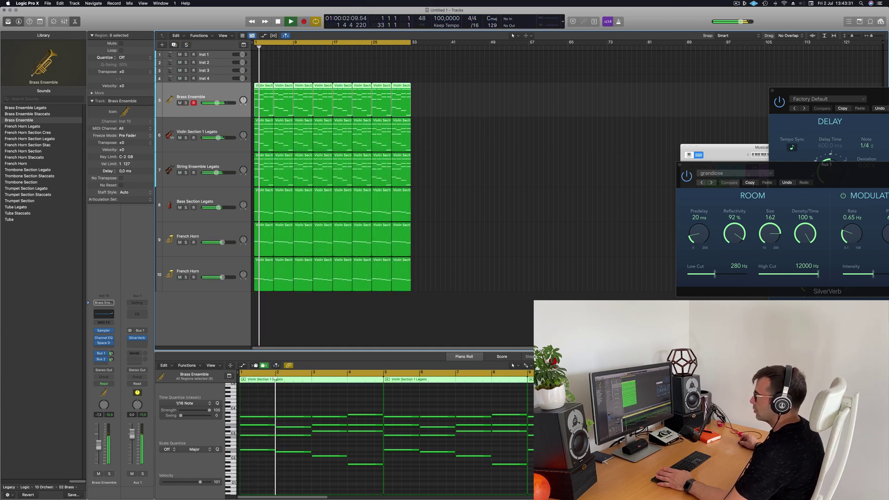
Step: Examine the Brass Ensemble's frequency spectrum in its Channel EQ while the track plays soloed
left_click(106, 313)
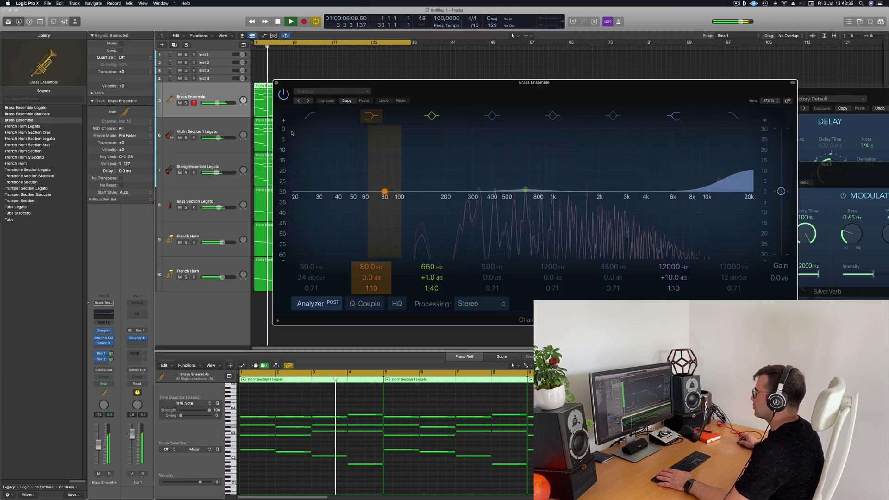
left_click_drag(509, 82, 553, 69)
key("Return")
left_click(186, 103)
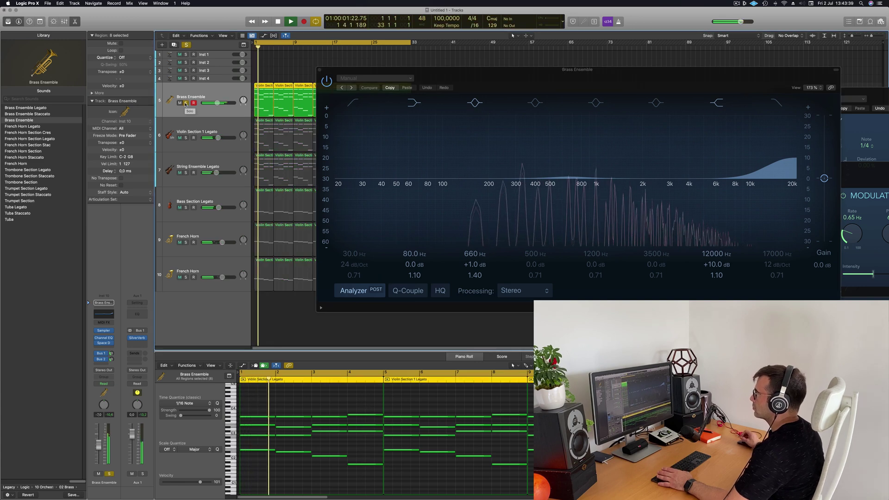
key("Return")
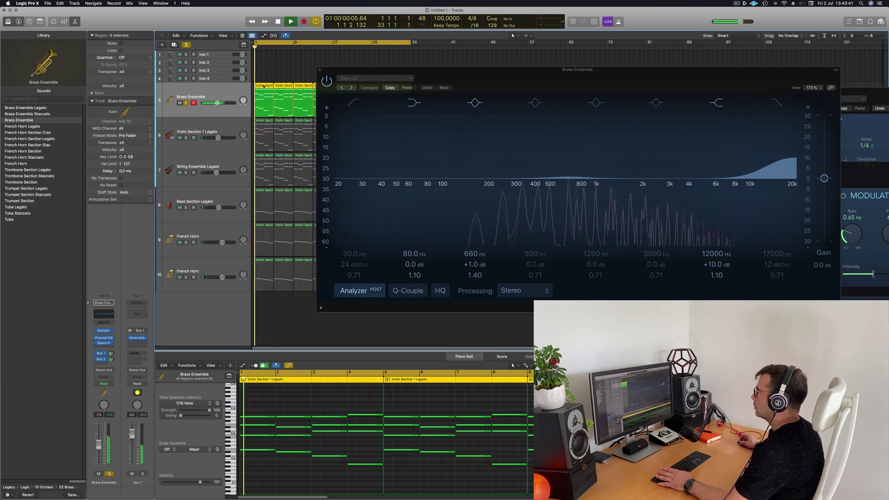
key("super+w")
key("space")
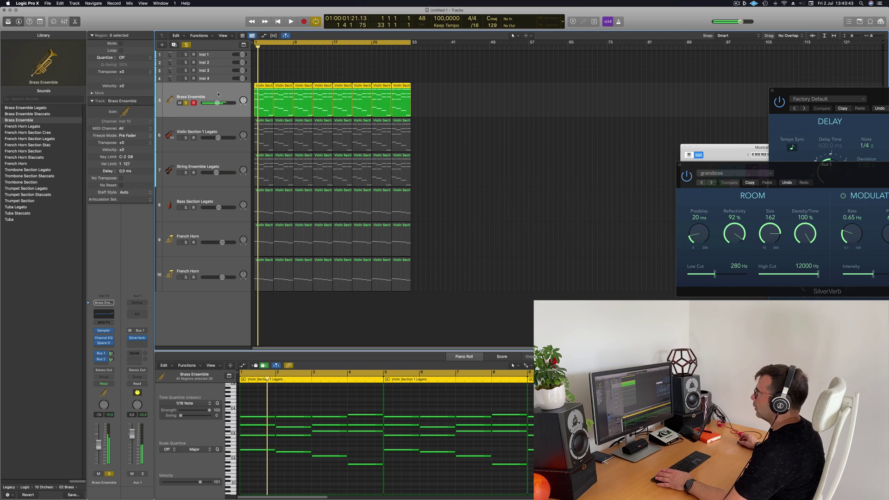
Step: Duplicate the Brass Ensemble track, pan the original to one side, and lower the original's volume to -14.2 dB
key("super+d")
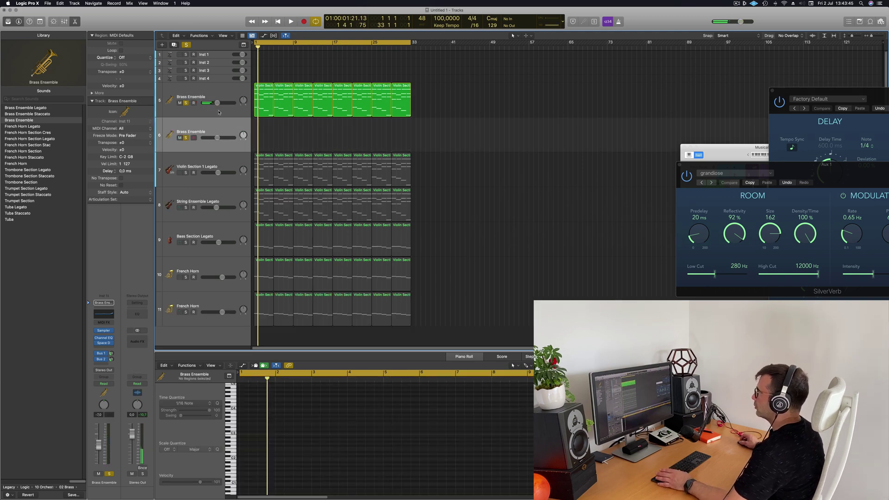
left_click(229, 89)
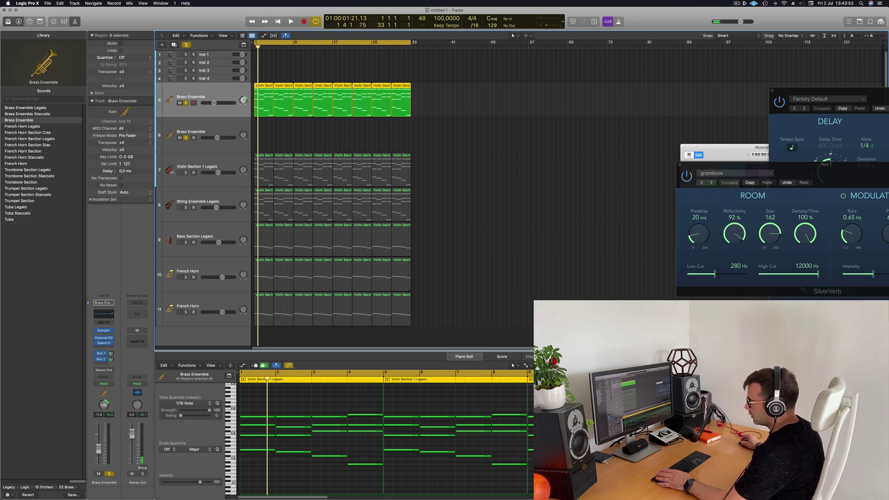
key("space")
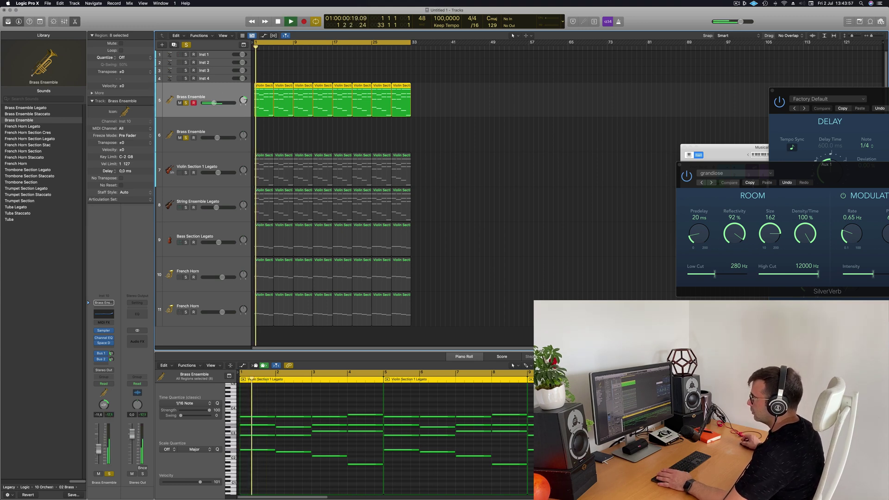
key("Return")
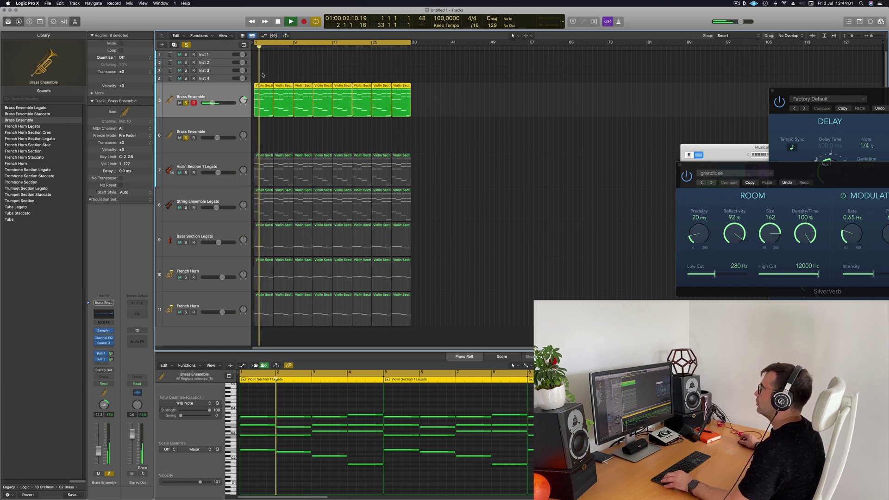
Step: Copy all Brass Ensemble regions onto the duplicate track and pan it to the opposite side from the original
left_click_drag(256, 113, 201, 133)
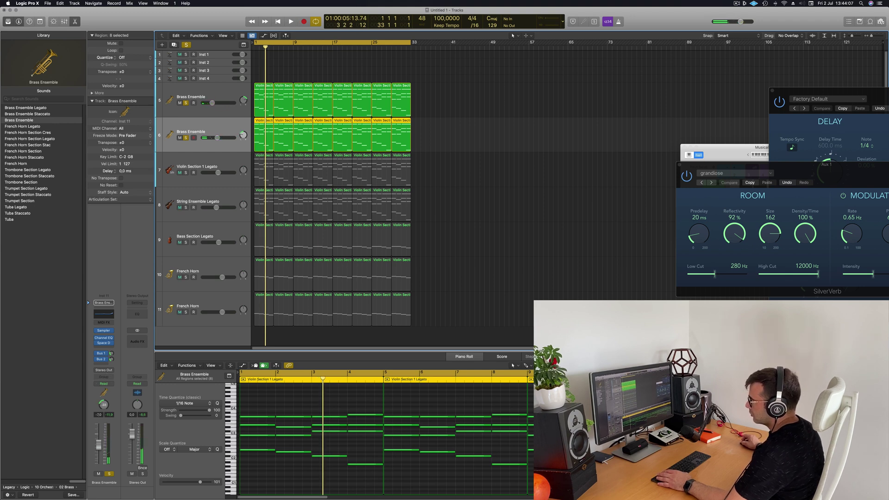
key("Return")
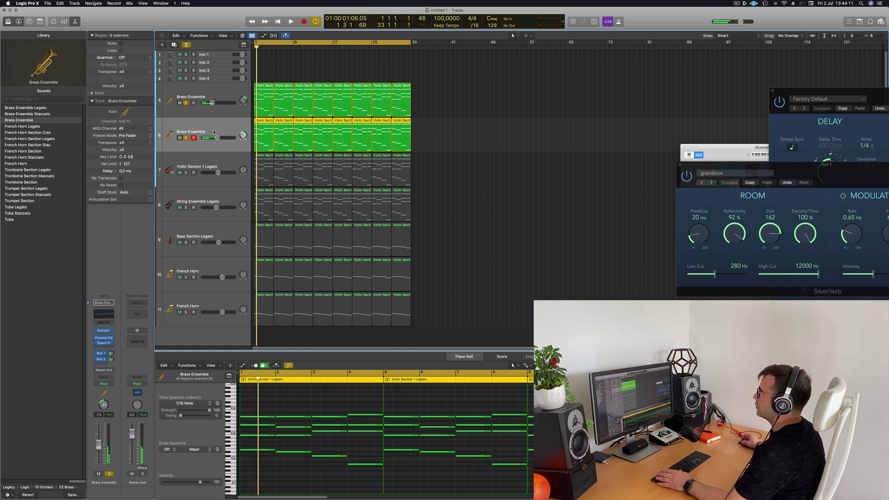
Step: Move the duplicate Brass Ensemble track above the original and play the soloed pair from the start
left_click(172, 101)
key("space")
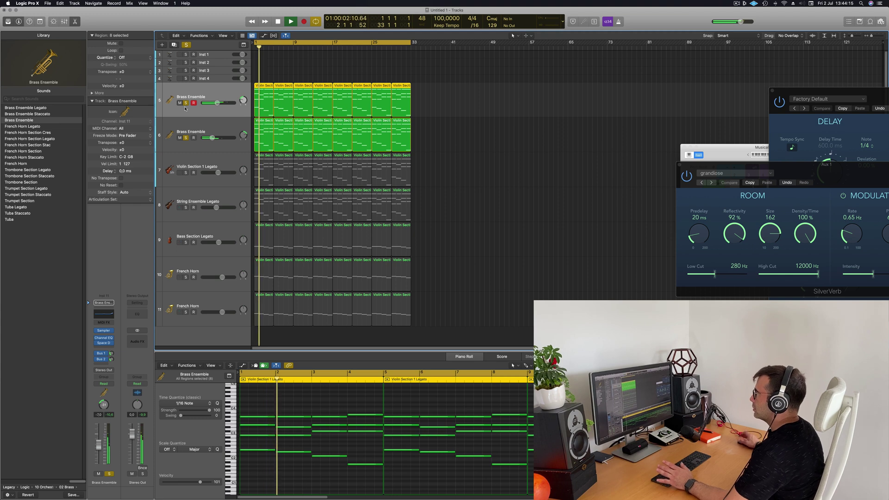
key("space")
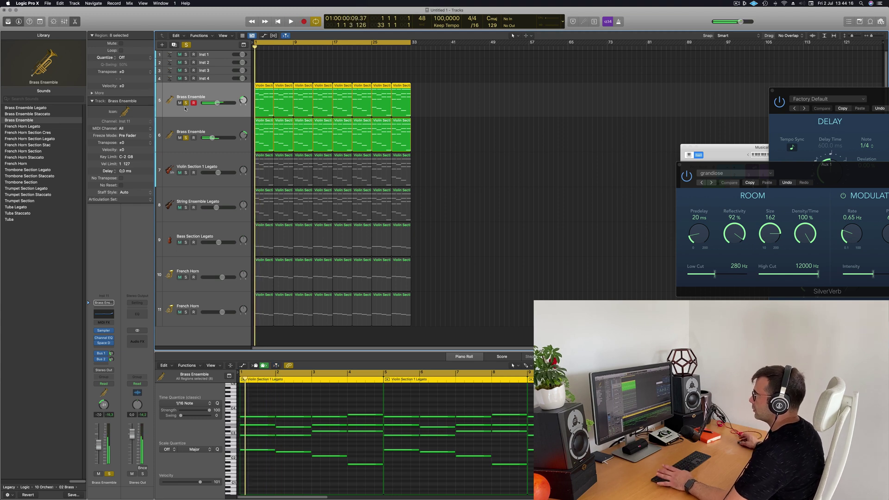
Step: Select both Brass Ensemble tracks and create a new VCA for them in the mixer
left_click(237, 131)
left_click(233, 109, "shift")
right_click(234, 111)
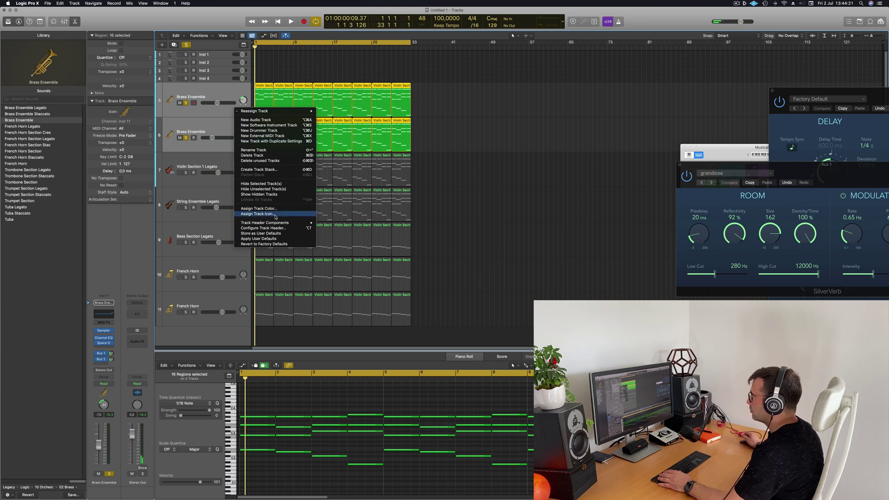
left_click(519, 137)
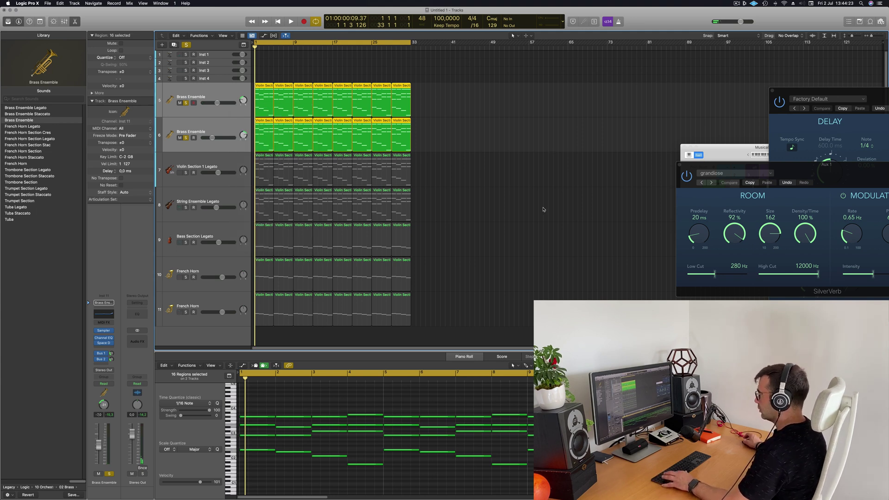
left_click(493, 223)
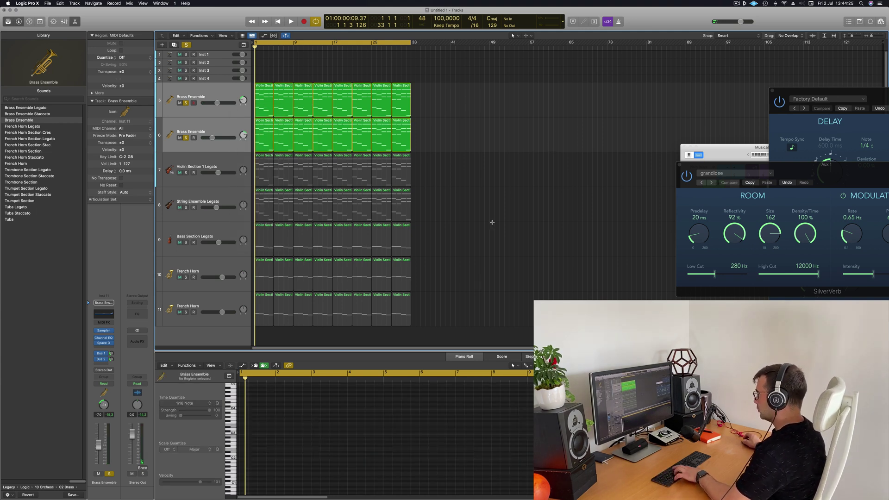
key("super+k")
key("x")
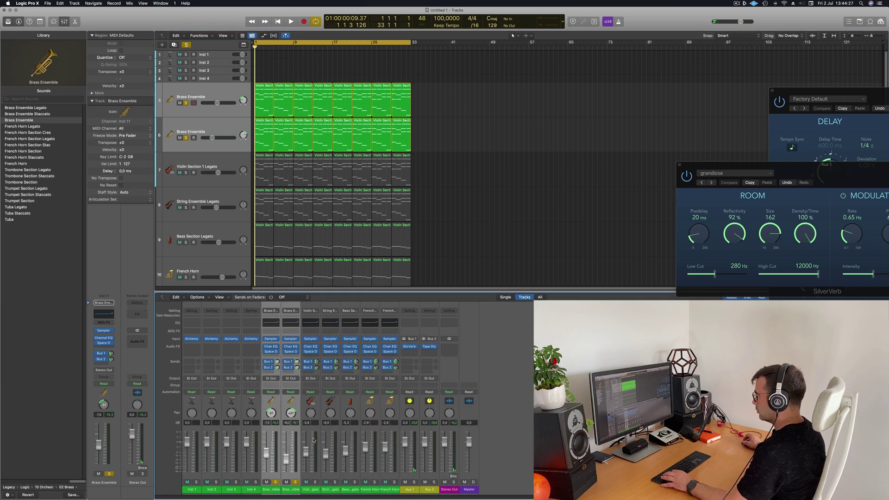
right_click(289, 492)
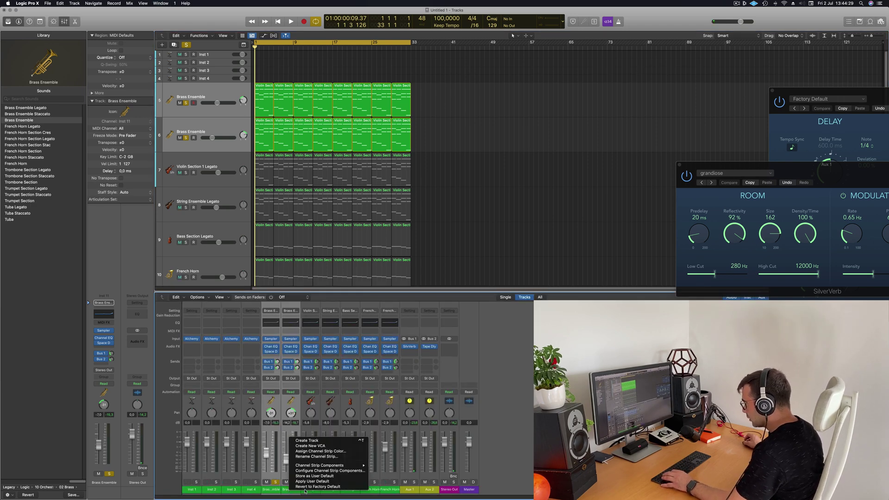
mouse_move(319, 466)
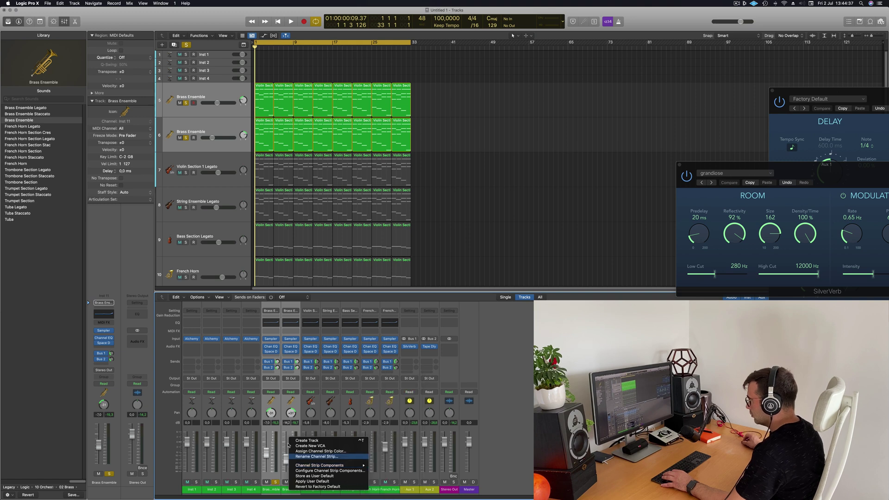
left_click(310, 446)
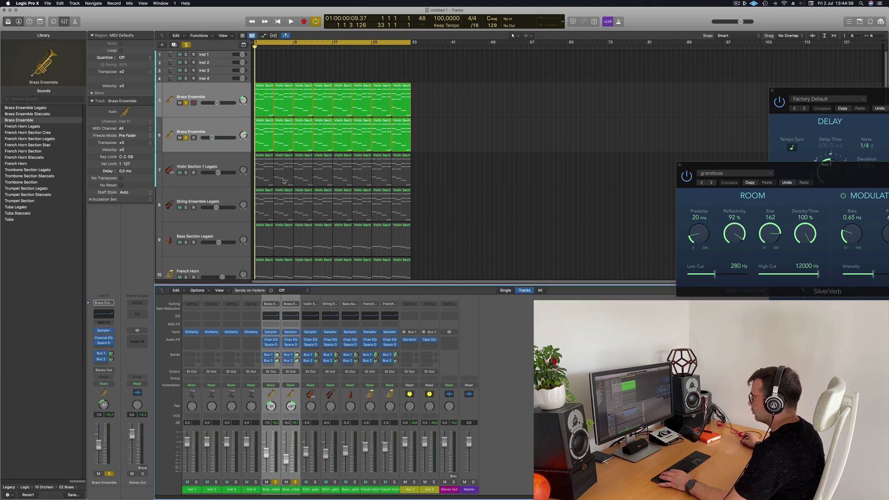
Step: Set the VCA 1 level to -1.1 dB while auditioning the brass, clearing solo to hear it within the full arrangement
key("space")
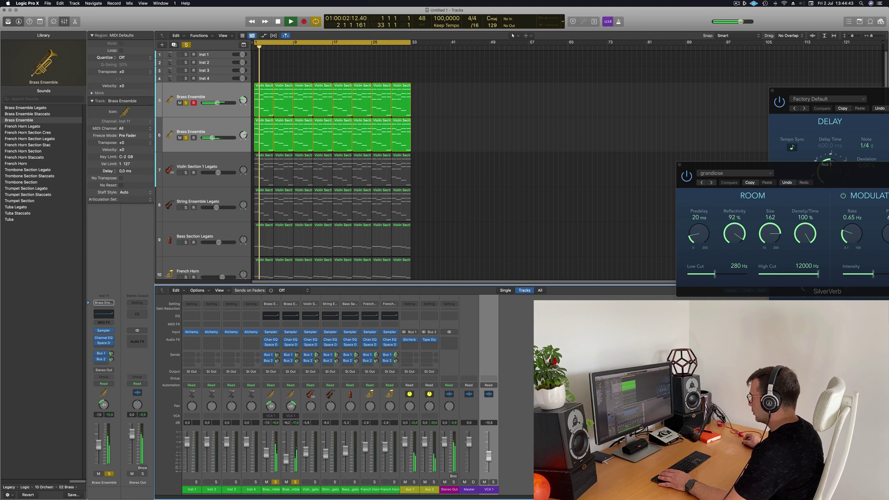
left_click_drag(488, 443, 490, 453)
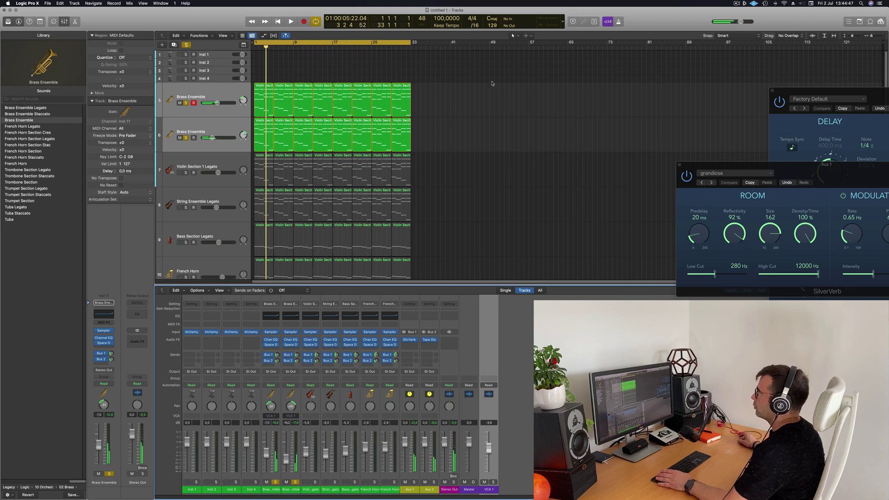
left_click(188, 45)
key("Return")
key("space")
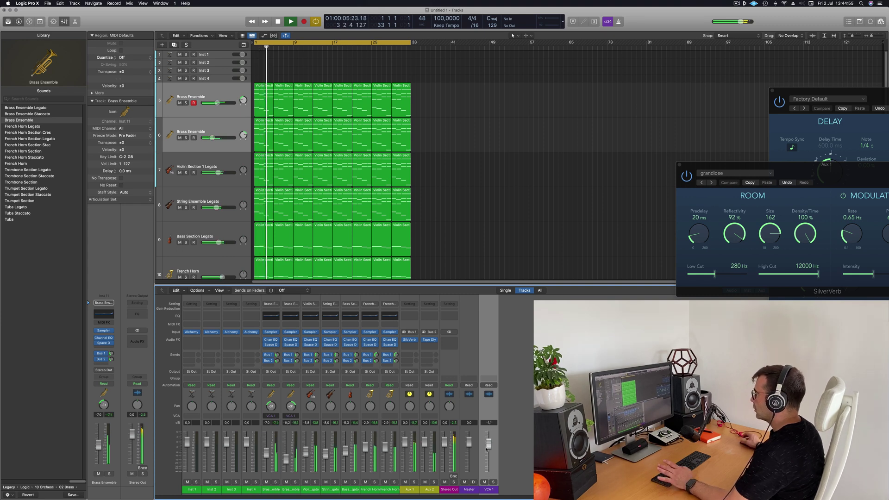
key("space")
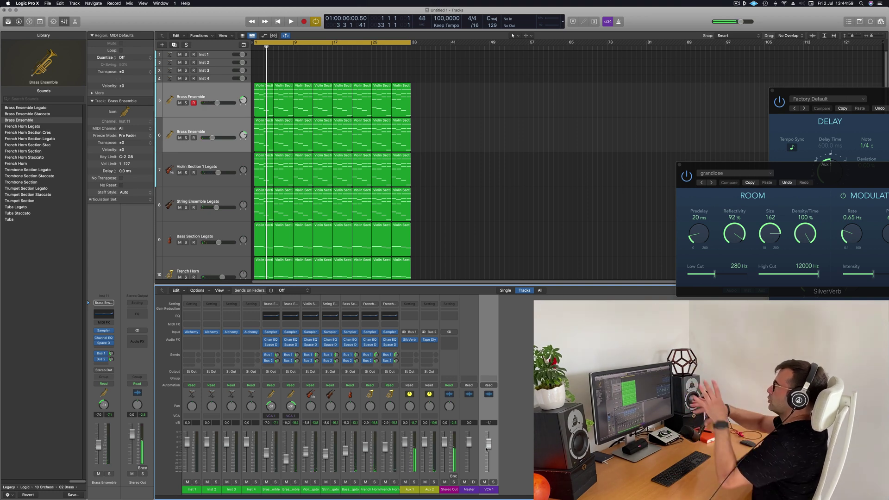
key("Return")
key("space")
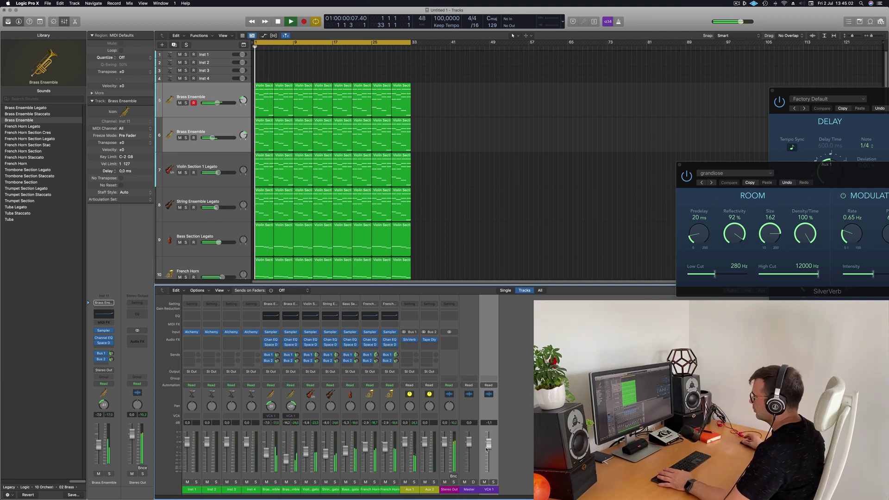
Step: Compare the VCA 1 brass group soloed and in the full mix, and lower its level to -1.8 dB
left_click(493, 482)
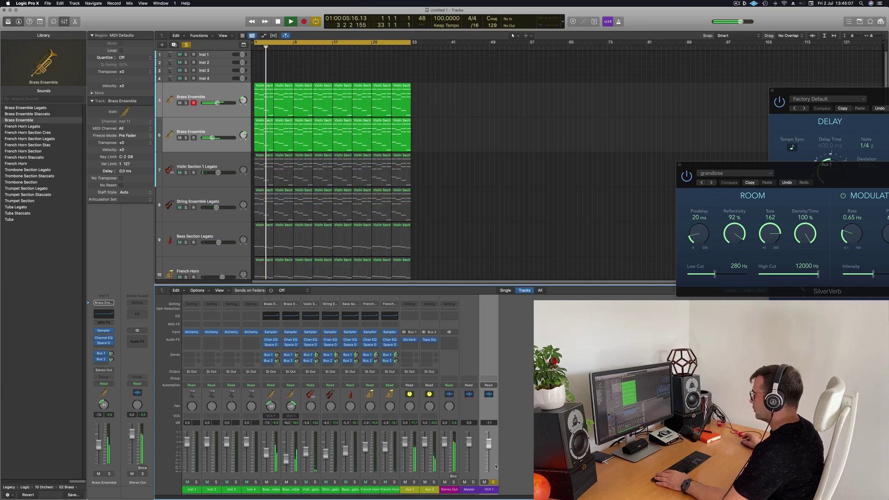
left_click(494, 483)
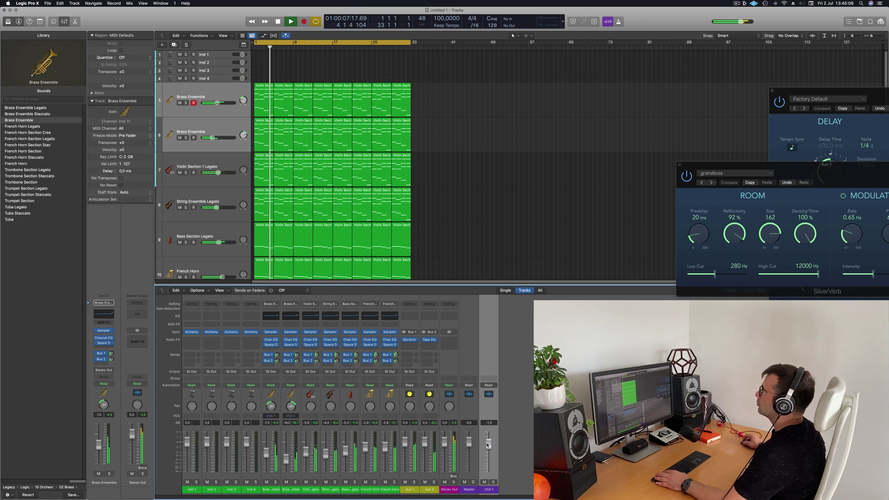
scroll(469, 143, "down", 3)
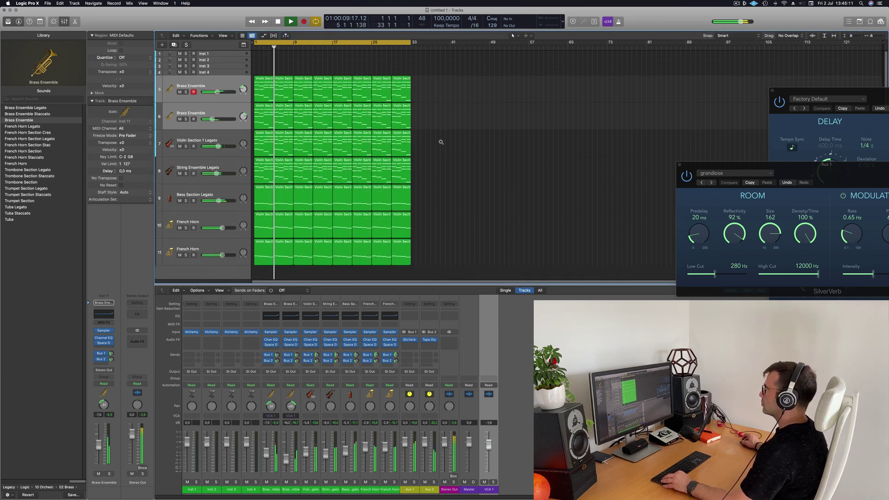
scroll(469, 187, "down", 1)
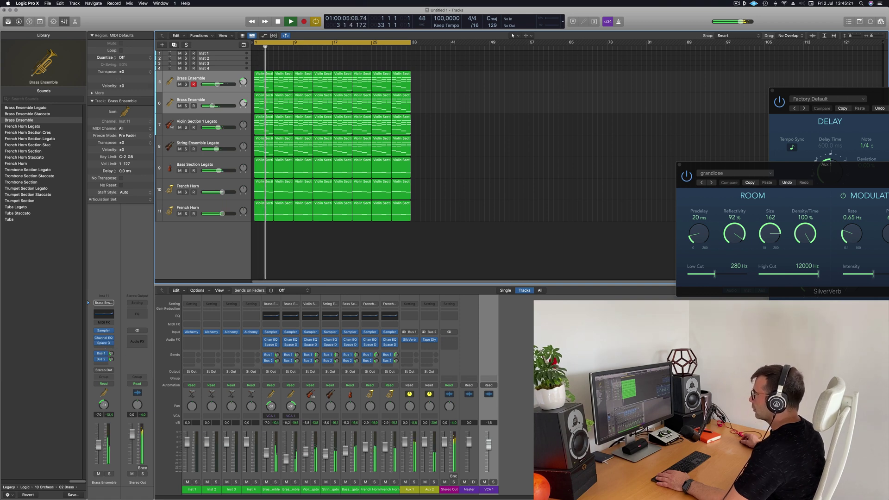
Step: Audition the full arrangement from the start and select the Violin Section 1 Legato track
left_click(233, 80)
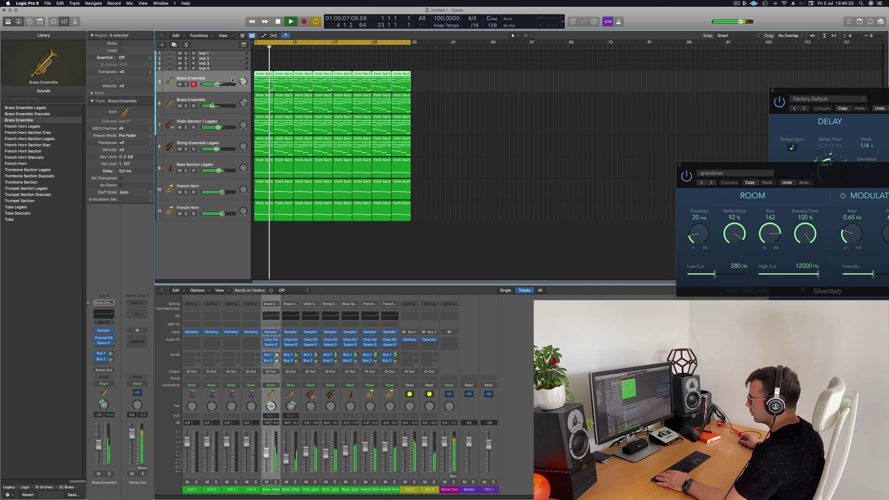
left_click(234, 101)
key("Return")
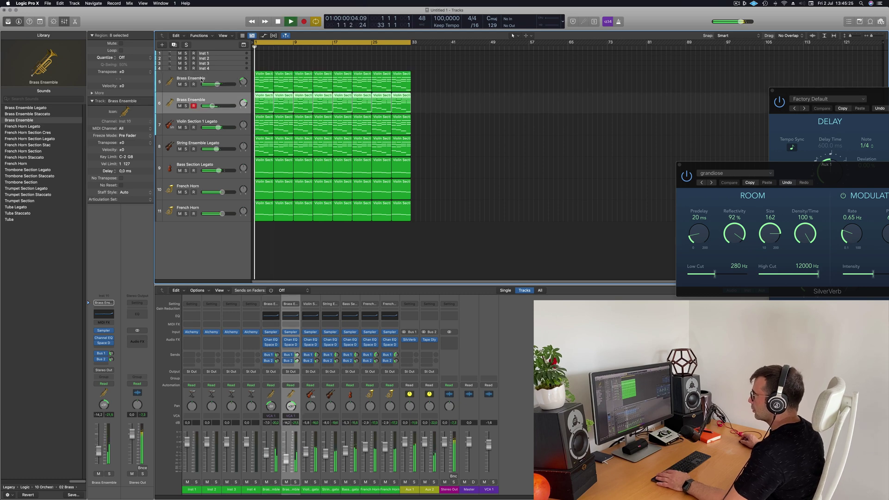
left_click(231, 126)
key("Return")
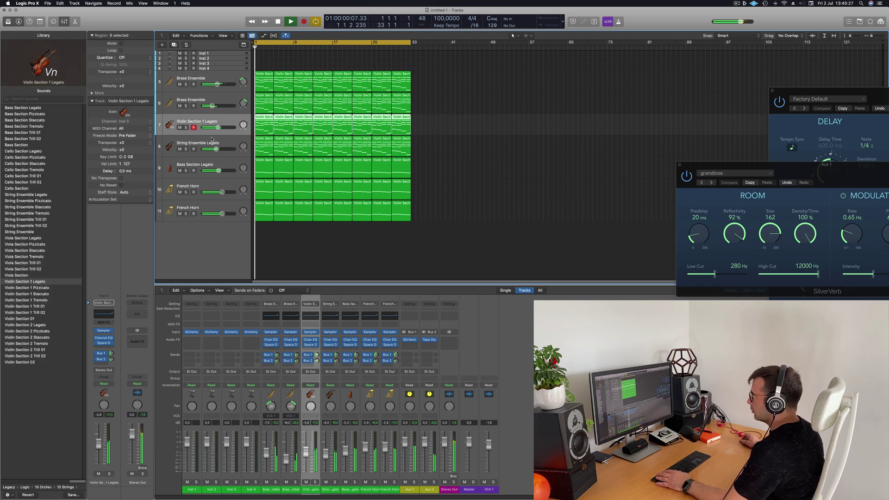
key("space")
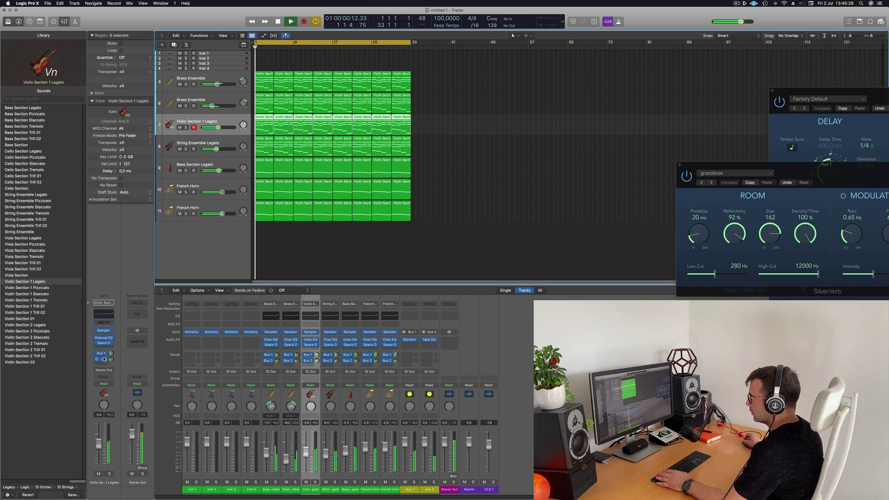
Step: Show the violin's Bus 1 reverb channel and open its SilverVerb window above the mixer
left_click(101, 355)
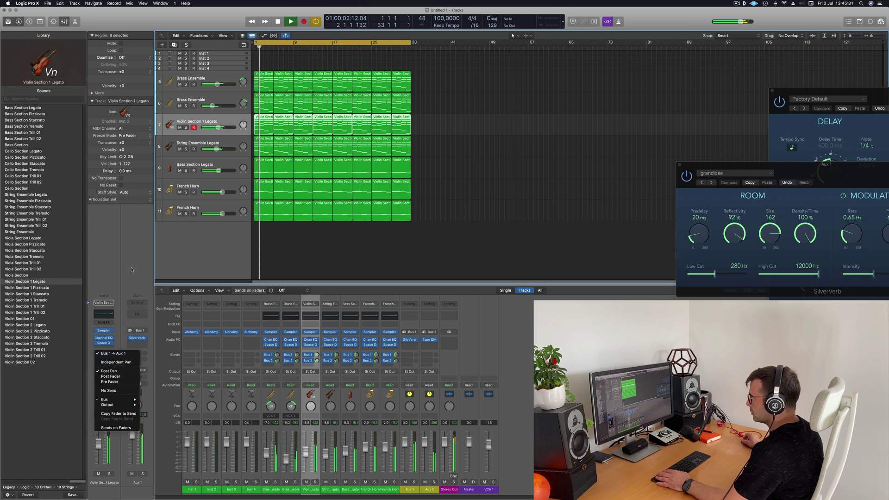
key("Return")
left_click(137, 340)
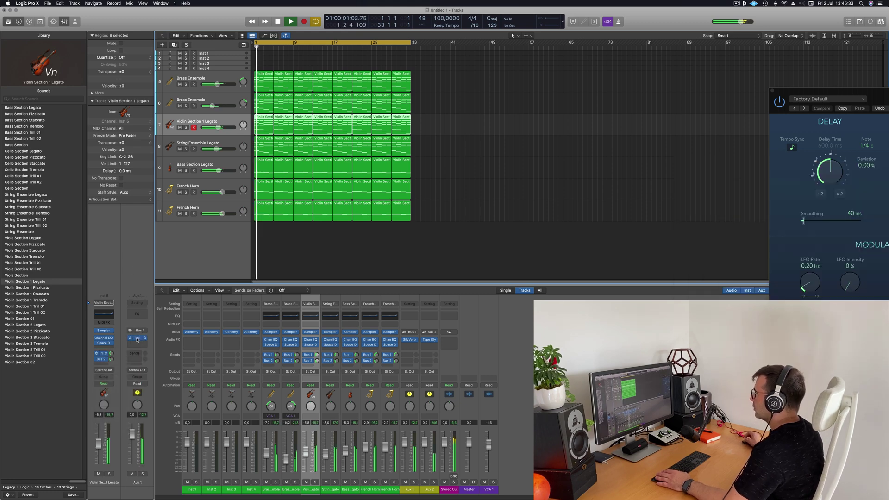
left_click(137, 340)
left_click_drag(825, 165, 607, 39)
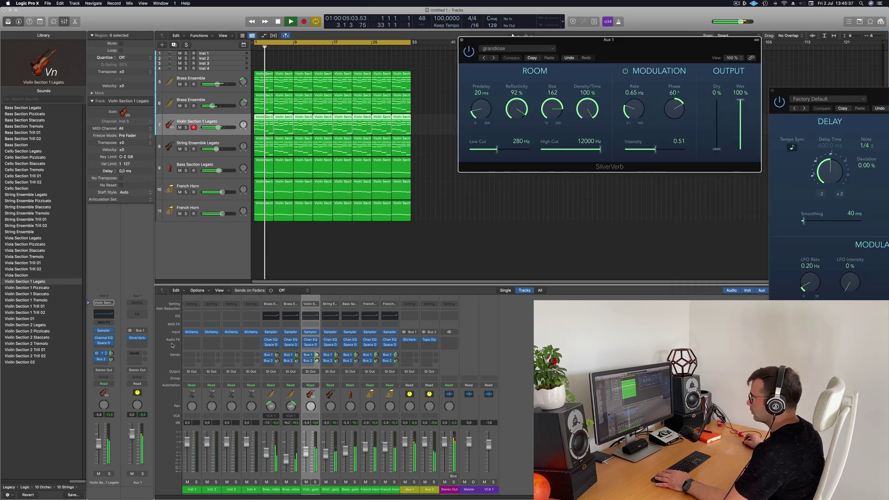
Step: Add a Channel EQ to Aux 1 with a 12 dB/Oct low cut at 670 Hz and close both reverb-channel plug-in windows
left_click(136, 315)
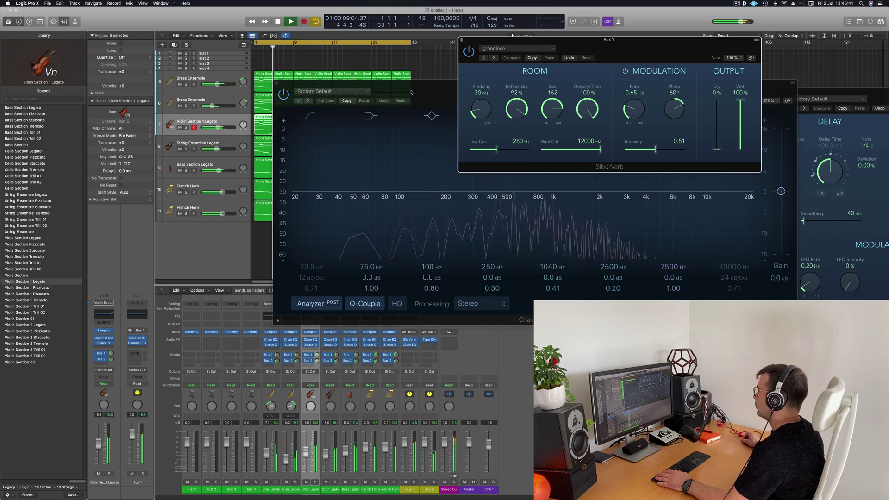
left_click_drag(416, 83, 237, 78)
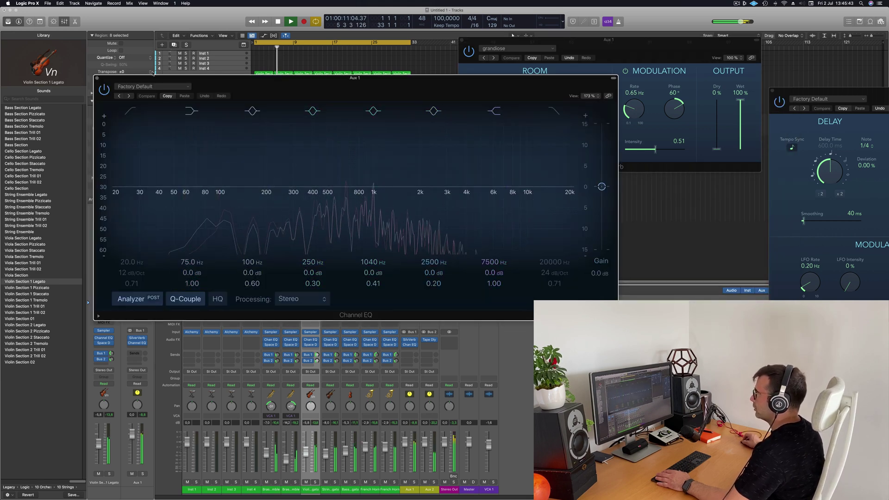
left_click(129, 190)
left_click_drag(129, 190, 356, 172)
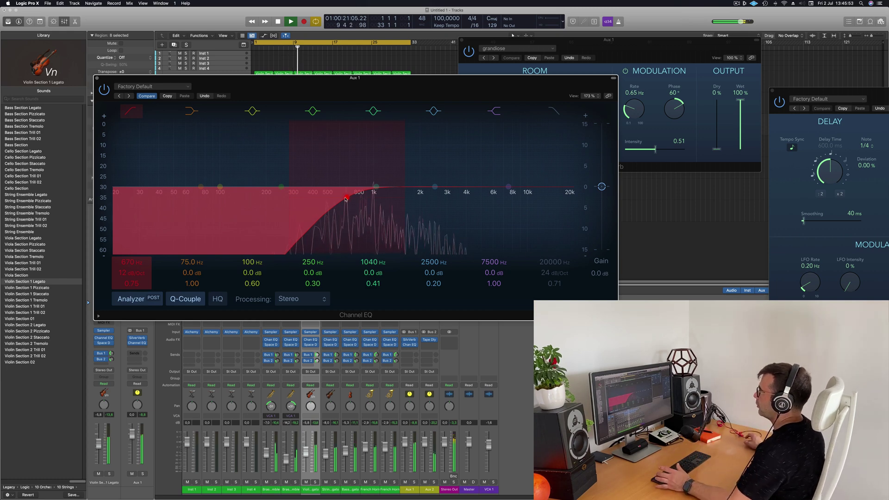
left_click_drag(449, 85, 426, 108)
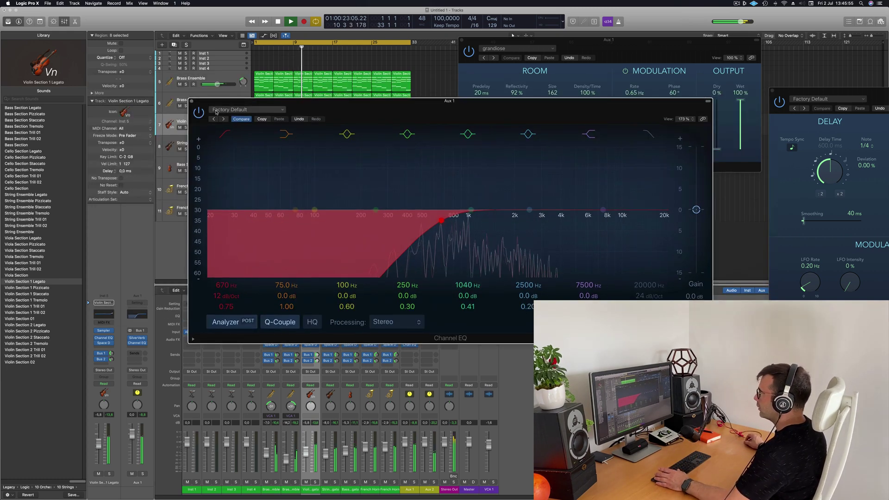
left_click(192, 101)
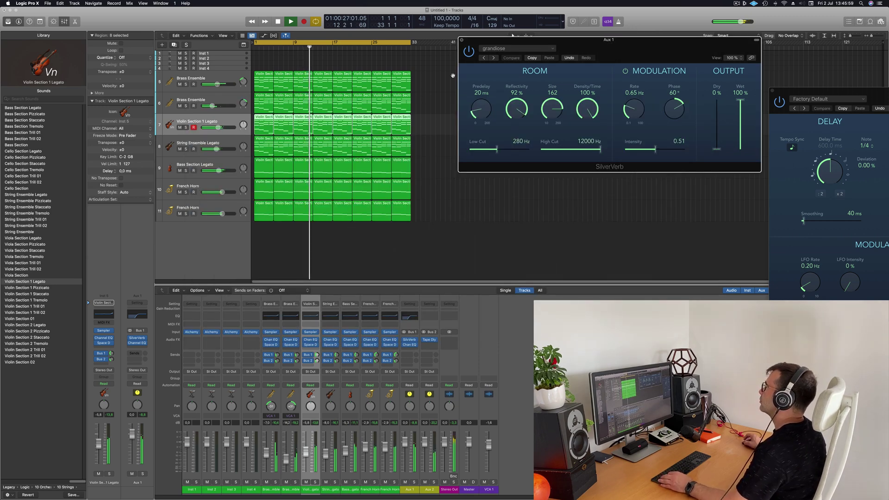
left_click(462, 40)
Step: Stop playback, duplicate the upper Brass Ensemble track without its regions, and move the duplicate above the original
scroll(460, 154, "up", 5)
scroll(547, 188, "up", 5)
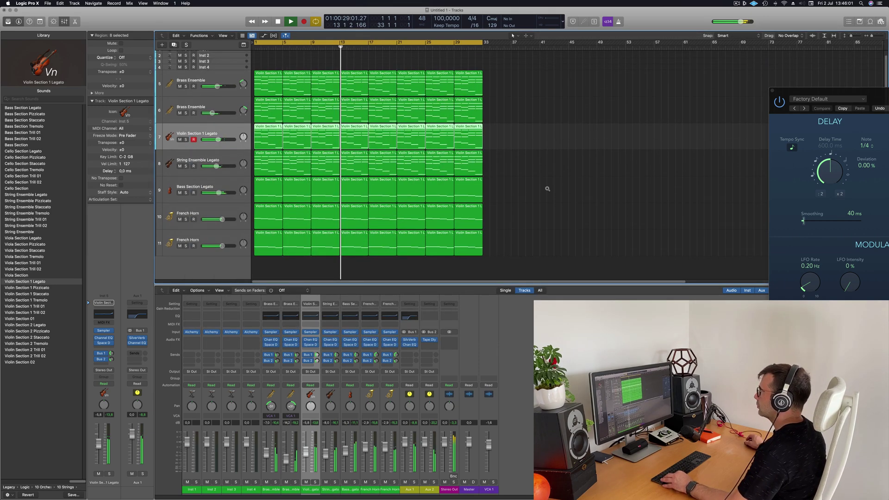
scroll(548, 188, "left", 3)
key("space")
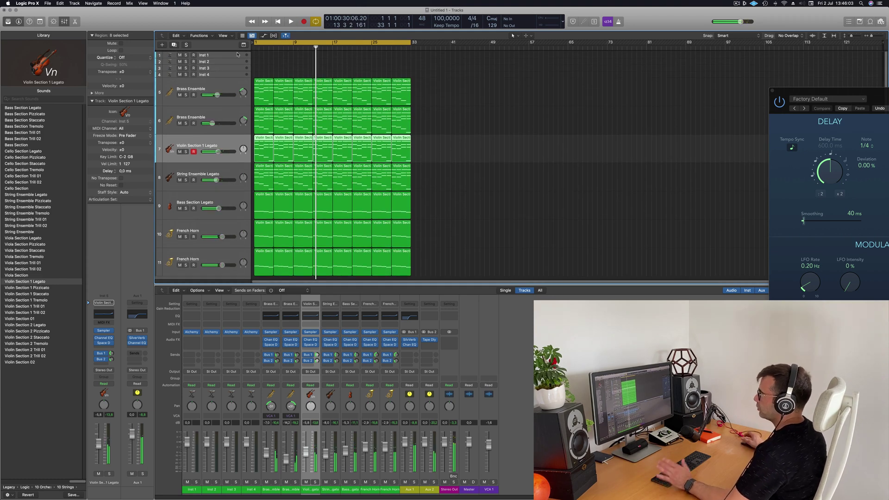
left_click(229, 84)
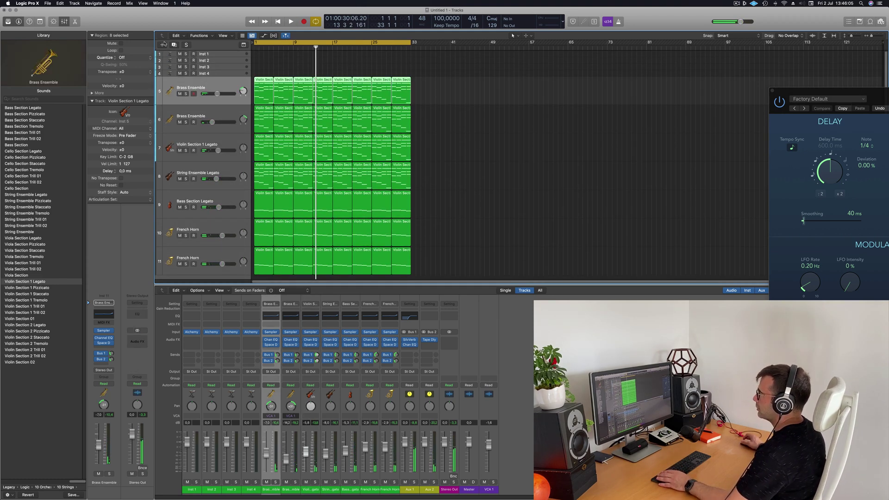
key("super+d")
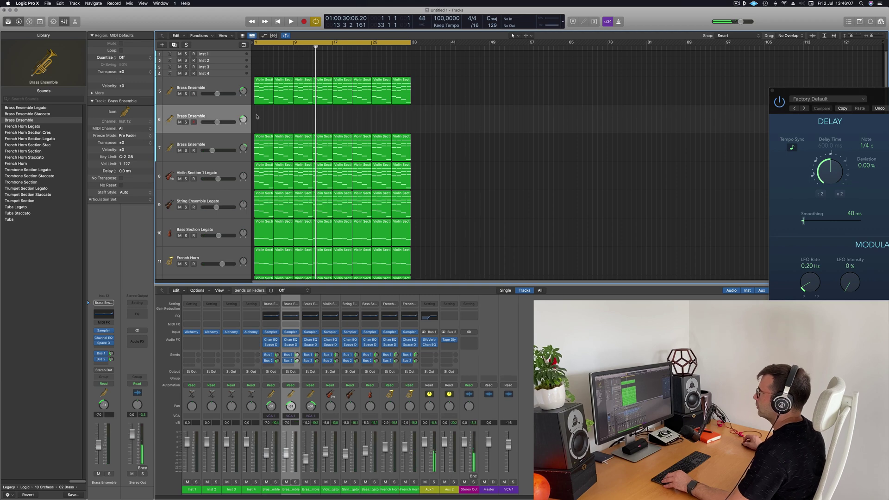
left_click_drag(227, 111, 262, 52)
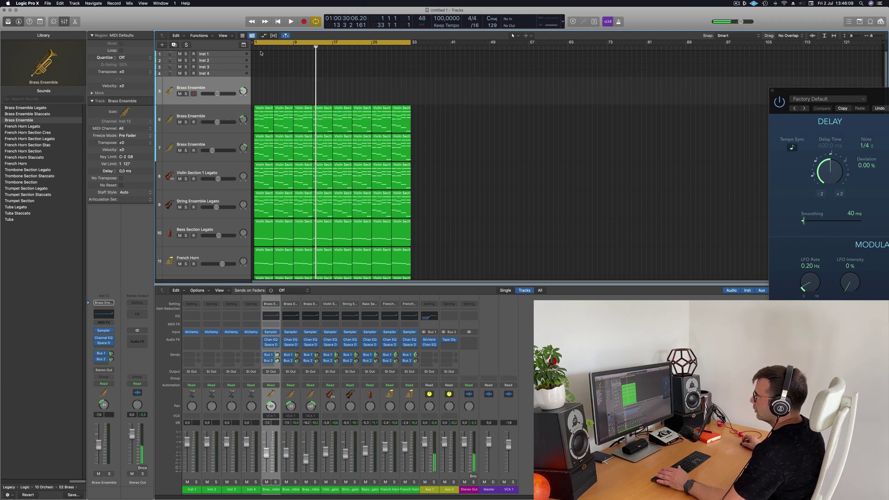
Step: Replace the new Brass Ensemble track's Sampler with stereo Alchemy and load the Perfect Pad 01 preset from the Pads category, sorted by rating
left_click(112, 333)
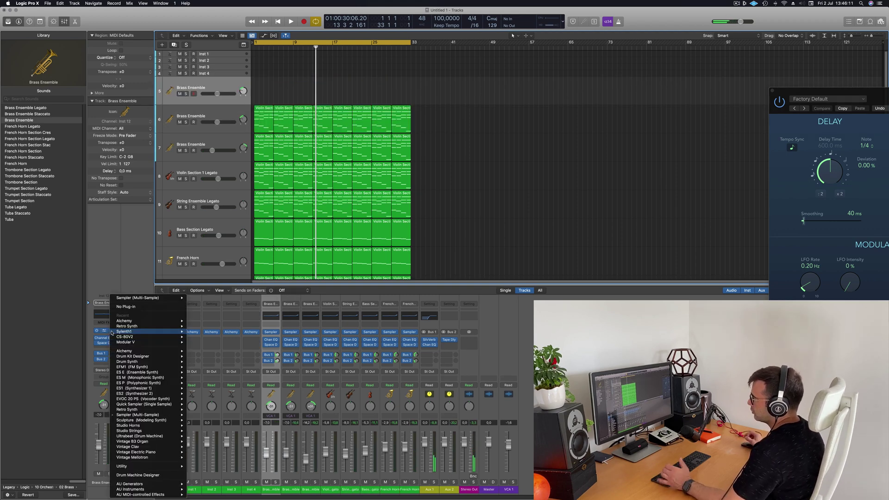
mouse_move(124, 322)
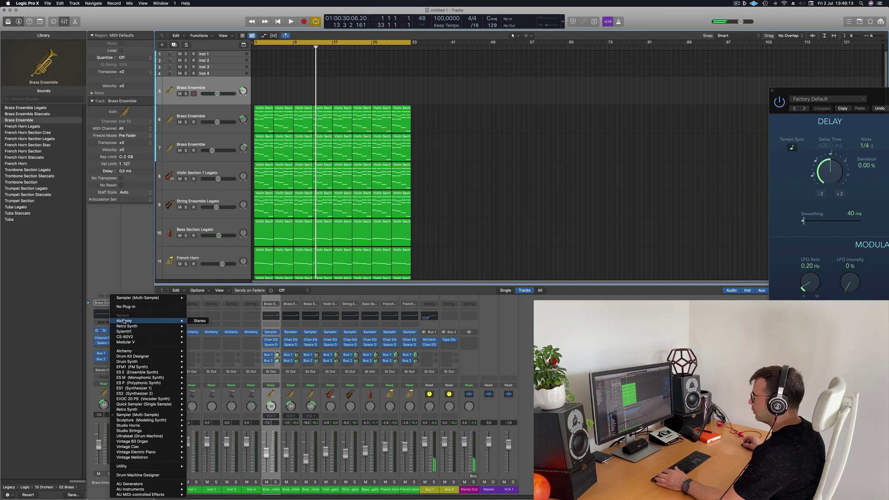
left_click(465, 225)
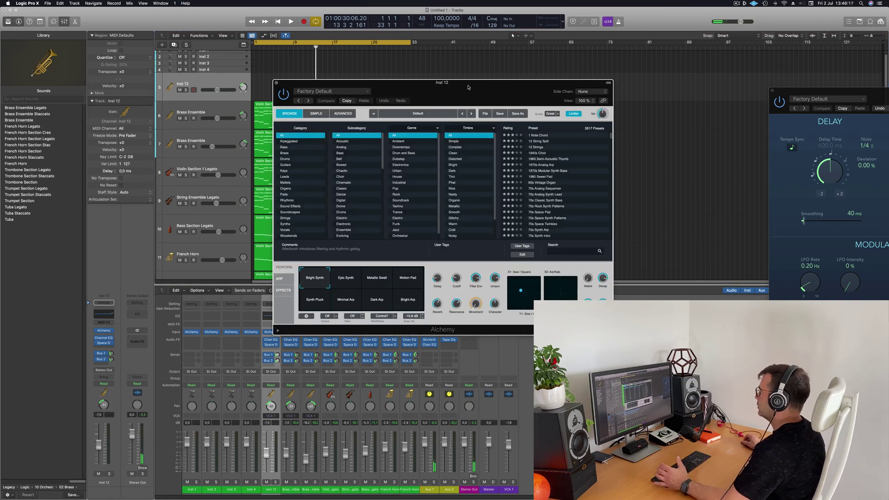
left_click_drag(627, 123, 542, 122)
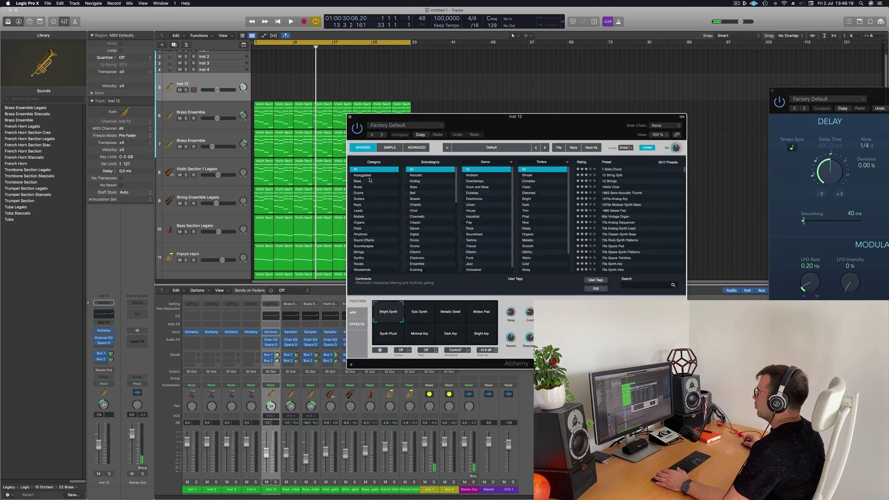
left_click(358, 228)
left_click_drag(539, 122, 519, 120)
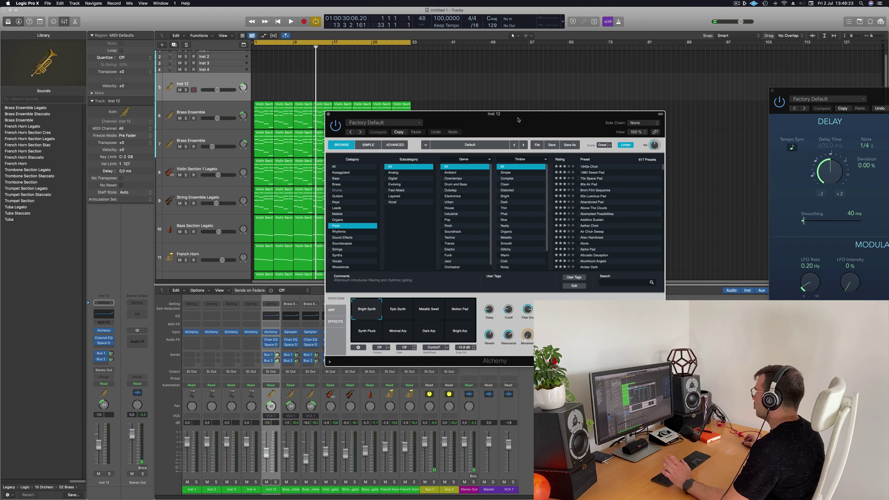
left_click(566, 161)
left_click(596, 180)
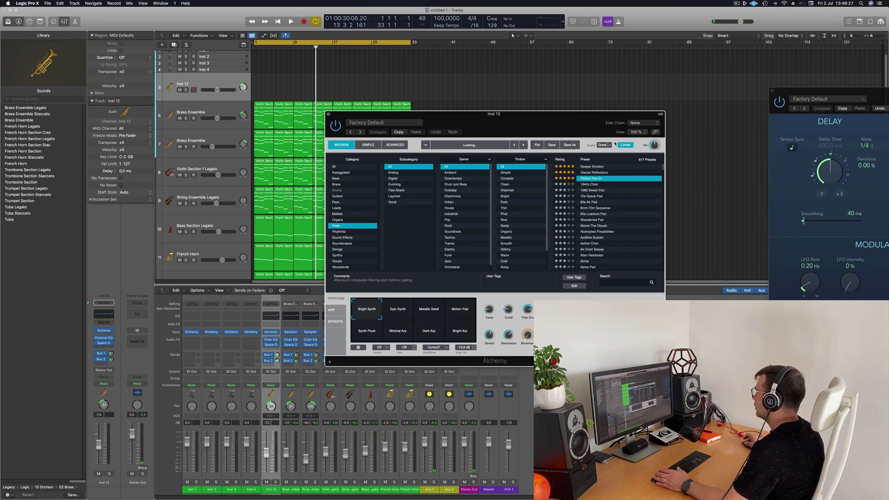
Step: Copy the first Bass Section Legato region to the start of the Perfect Pad 01 track and play it
left_click(262, 106)
mouse_move(263, 107)
left_mouse_down()
mouse_move(264, 89)
mouse_move(263, 105)
left_mouse_up()
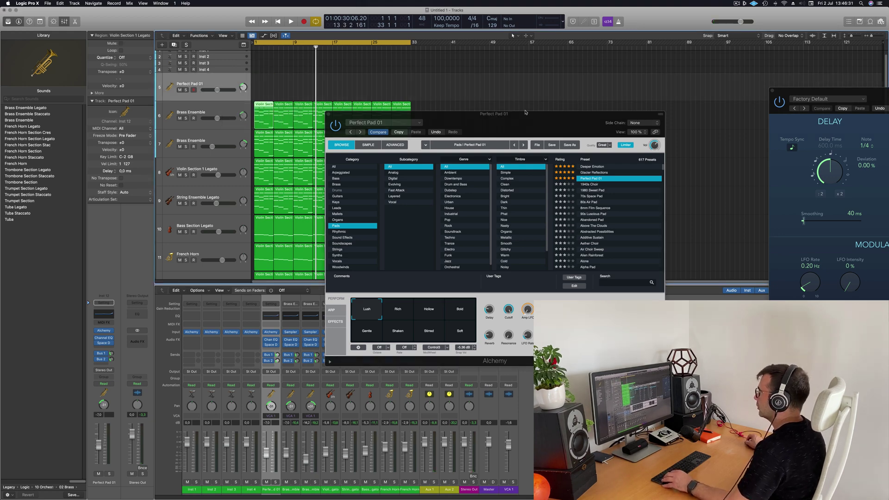
left_click_drag(432, 112, 719, 111)
left_click(263, 224)
left_click_drag(262, 224, 242, 79)
key("space")
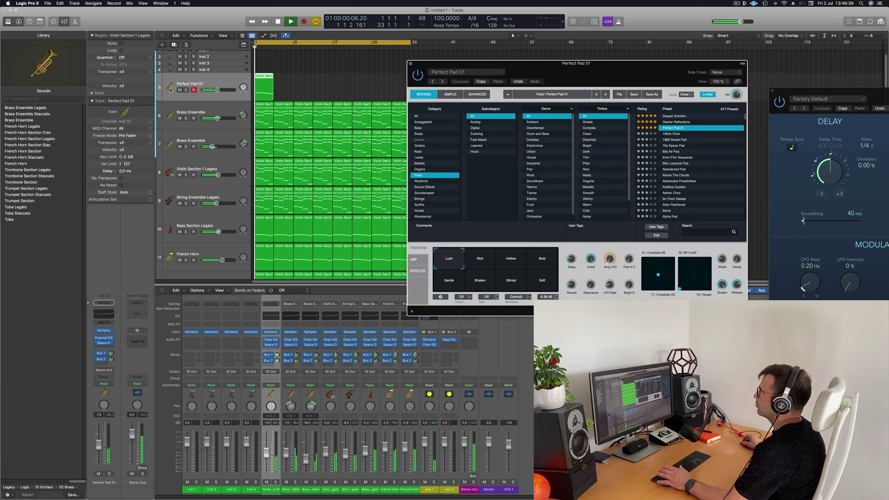
Step: Open the pad region in the Piano Roll, solo the pad track during playback, and set its volume to -0.7 dB
key("space")
double_click(266, 80)
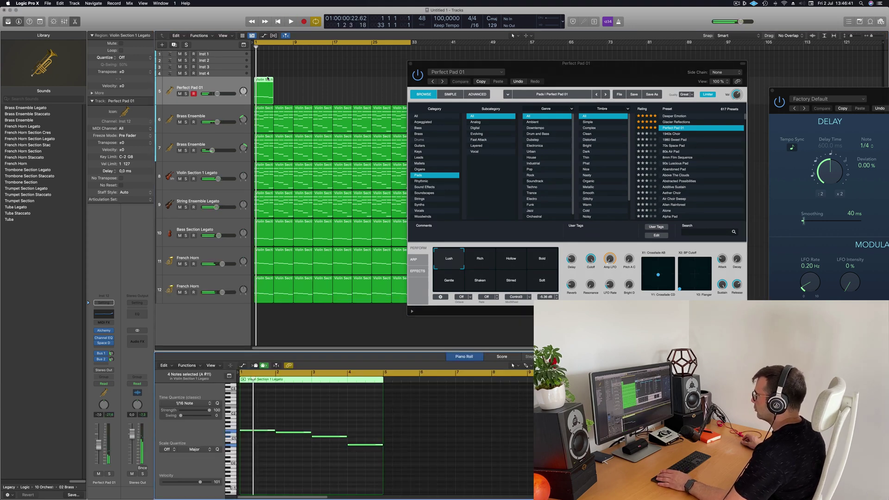
key("space")
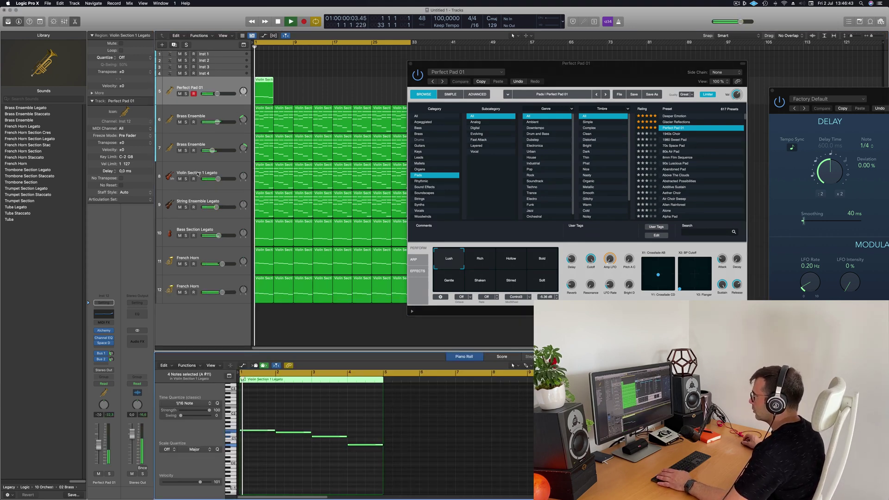
left_click(108, 474)
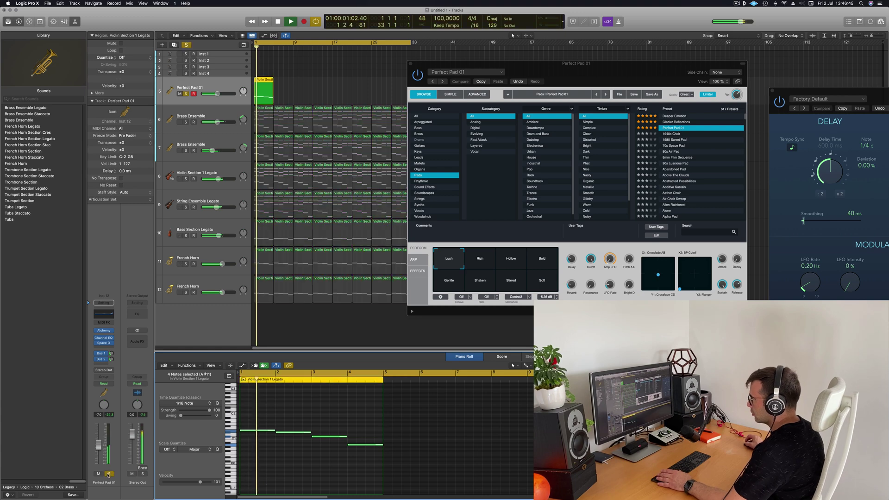
left_click_drag(99, 447, 99, 436)
Step: Audition the Perfect Pad 01 performance variations, including Soft, Gentle, Shaken and Rich, and return to Lush
left_click(542, 259)
left_click(548, 283)
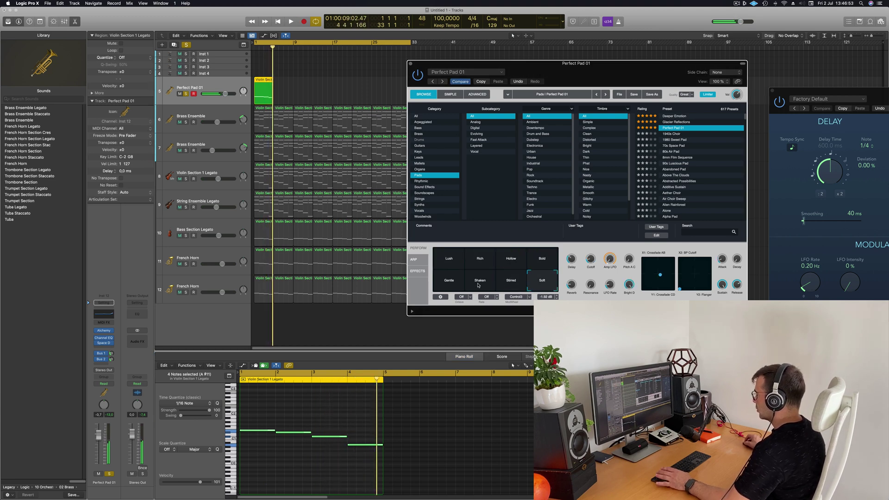
left_click(452, 284)
left_click(481, 280)
left_click(473, 259)
left_click(448, 261)
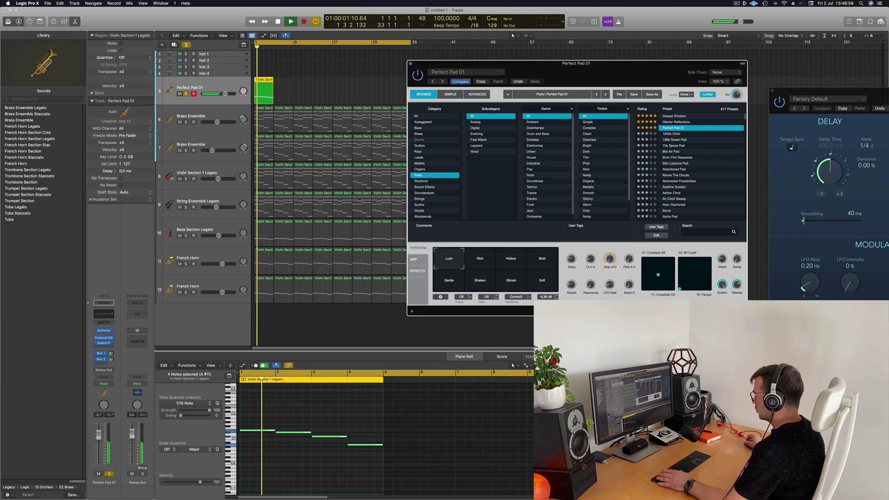
Step: Try the pad region's notes one octave higher during playback
left_click_drag(625, 71, 605, 72)
left_click(284, 465)
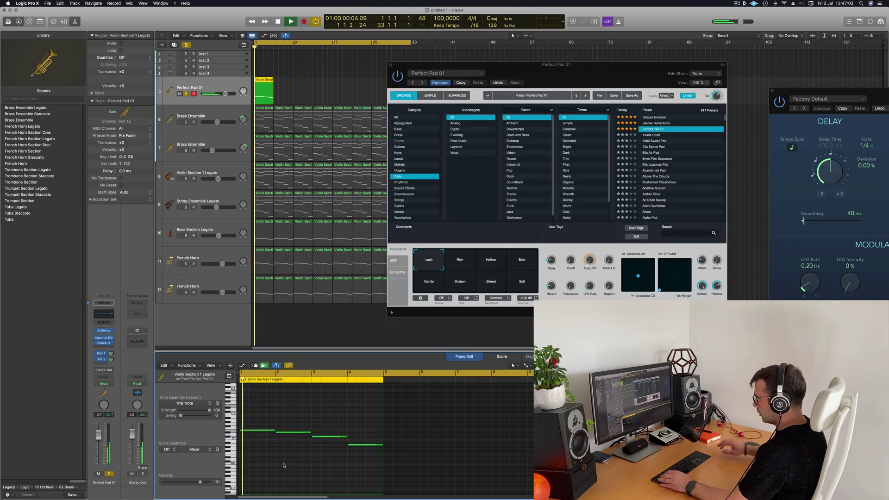
key("shift+alt+Up")
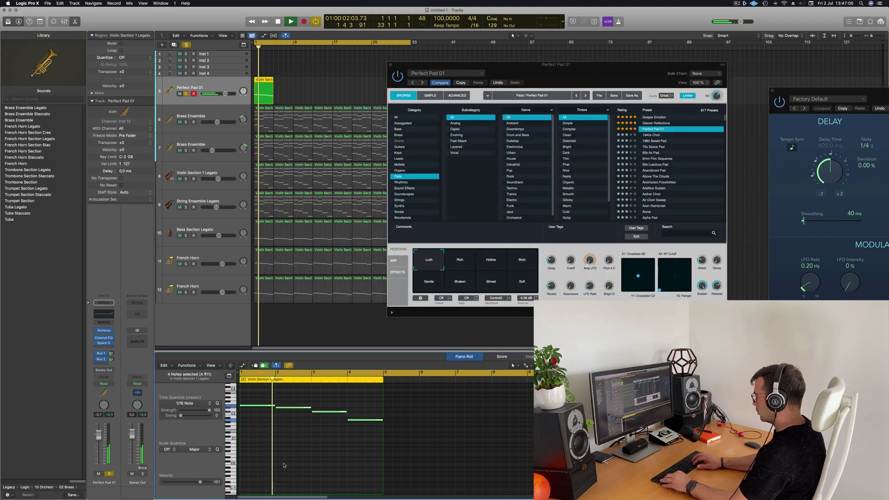
key("shift+alt+Down")
key("space")
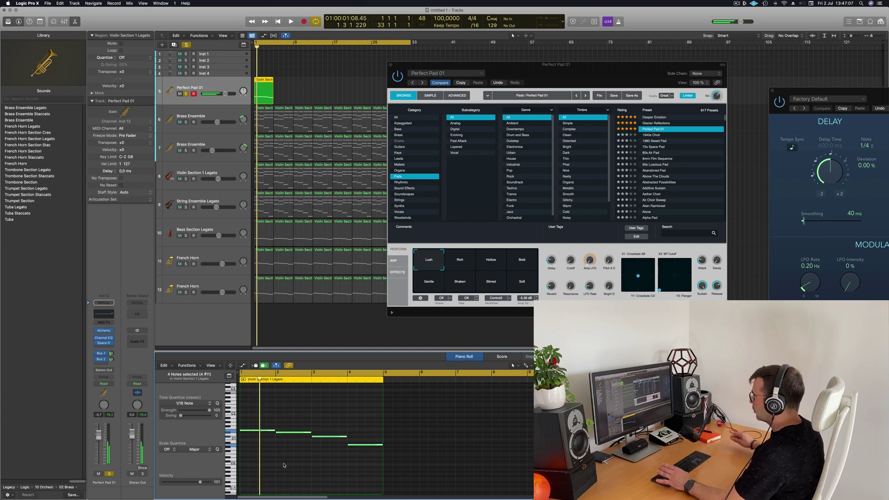
Step: Load the Deeper Emotion pad preset in Alchemy and move the instrument window clear of the arrangement
left_click(616, 76)
left_click(646, 117)
left_click_drag(640, 78, 656, 45)
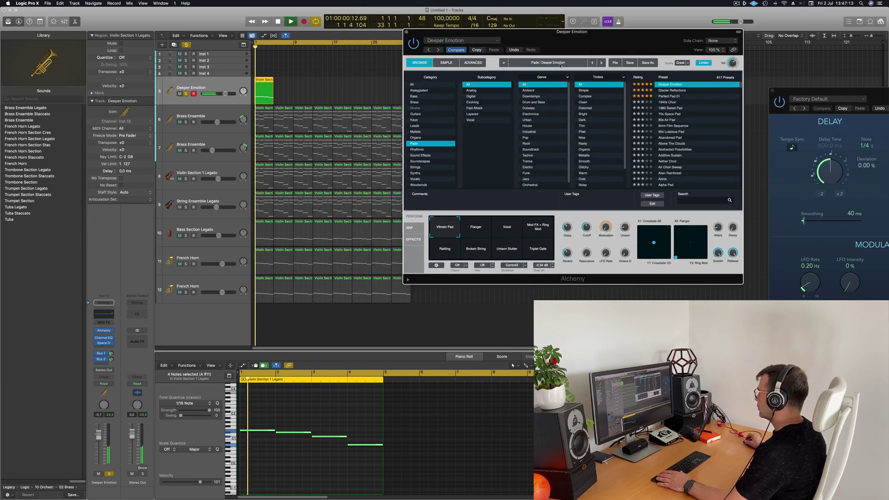
Step: Audition Flanger, Mod FX + Ring Mod, Unison Stutter, Broken String and Rattling in Deeper Emotion, and return to Vibrato Pad
left_click(479, 233)
left_click(541, 232)
left_click(513, 253)
left_click(479, 253)
left_click(444, 249)
left_click(445, 227)
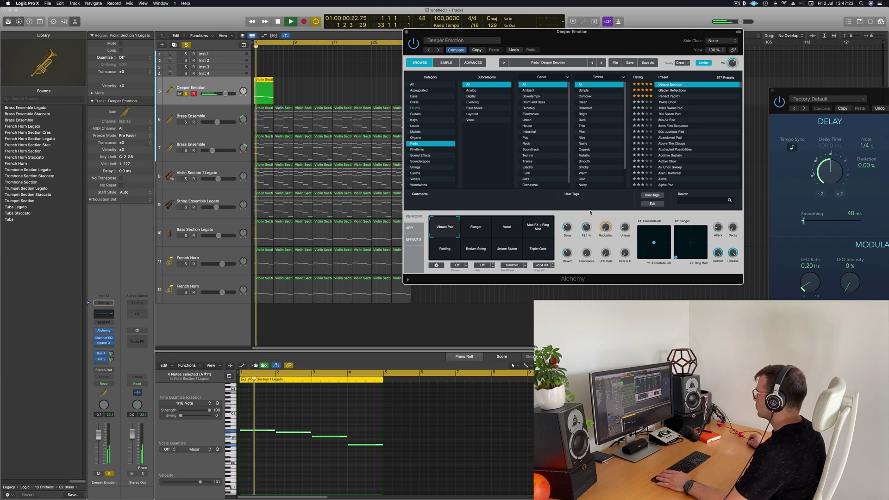
Step: Unsolo the Deeper Emotion pad, set its volume to 2.1 dB, and play it with the full arrangement
left_click(171, 59)
key("space")
key("super+a")
key("space")
left_click_drag(507, 55, 442, 71)
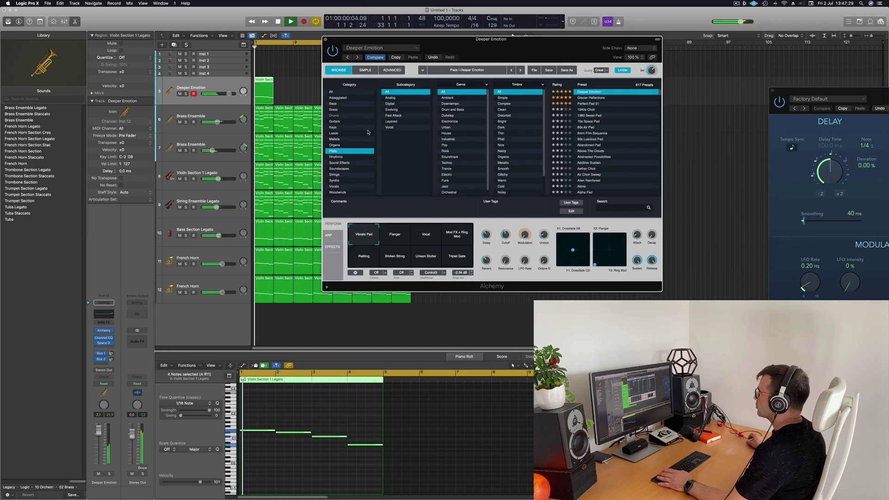
left_click(111, 445)
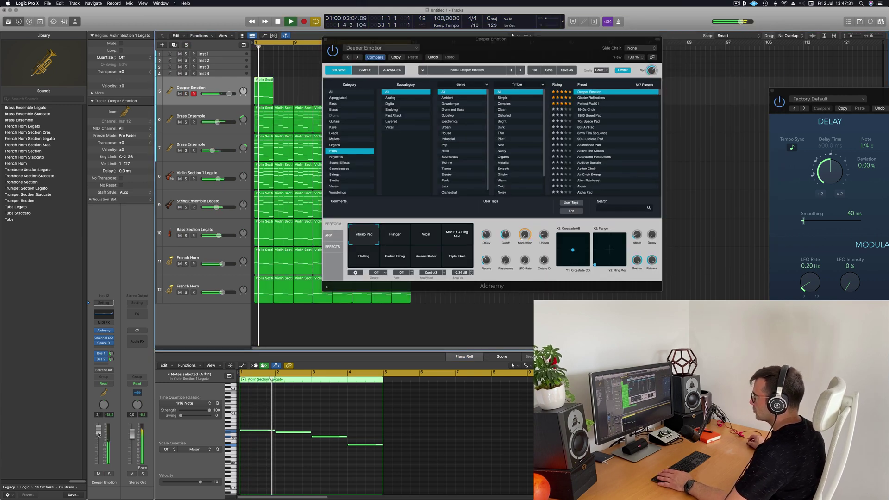
Step: Raise the gain of the 80 Hz low shelf in the pad's Channel EQ and close the EQ window
left_click(102, 318)
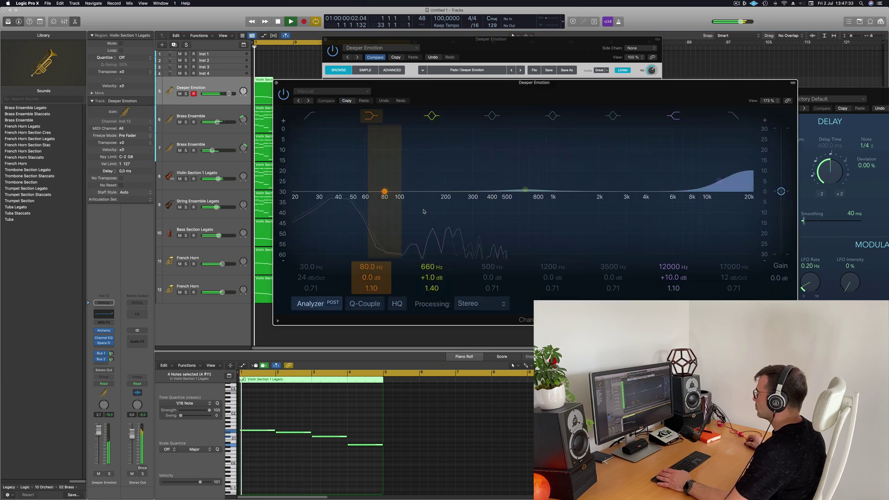
left_click_drag(371, 277, 371, 260)
left_click(323, 80)
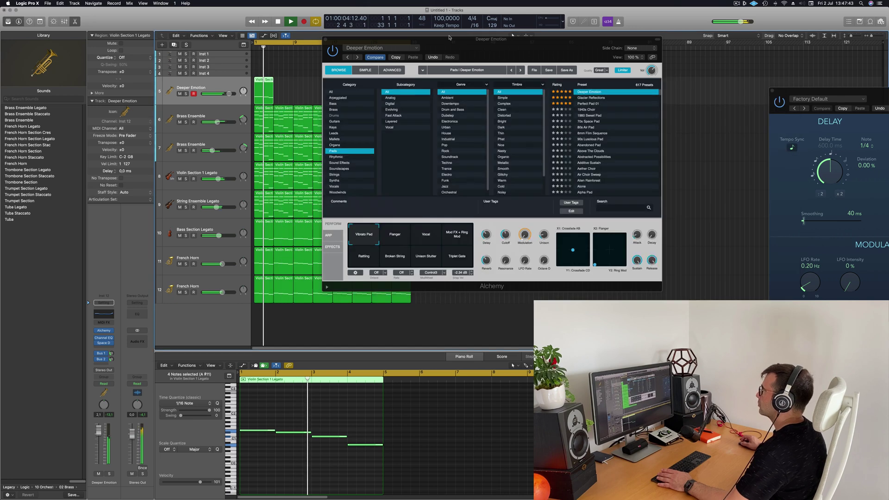
Step: Repeat the pad region seven times to fill the arrangement up to bar 33, and close the Alchemy window
left_click(258, 78)
key("super+r")
key("super+r")
key("super+r")
key("super+r")
key("super+r")
key("super+r")
key("super+r")
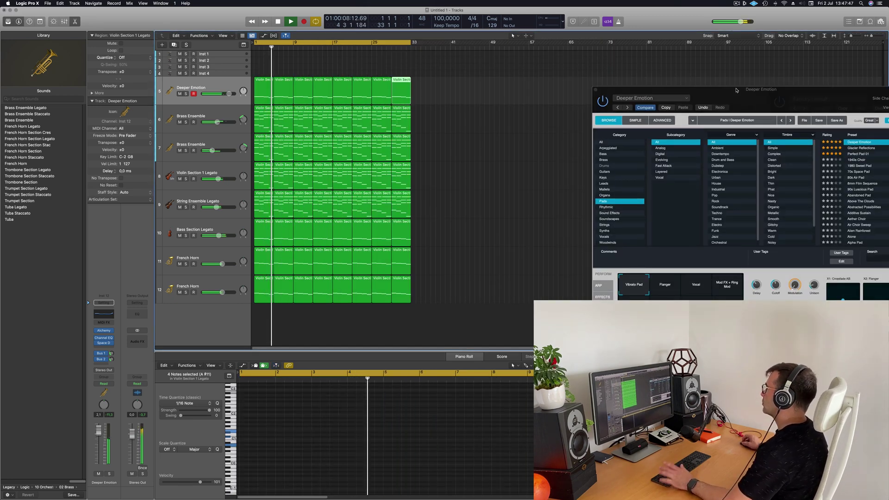
key("v")
key("v")
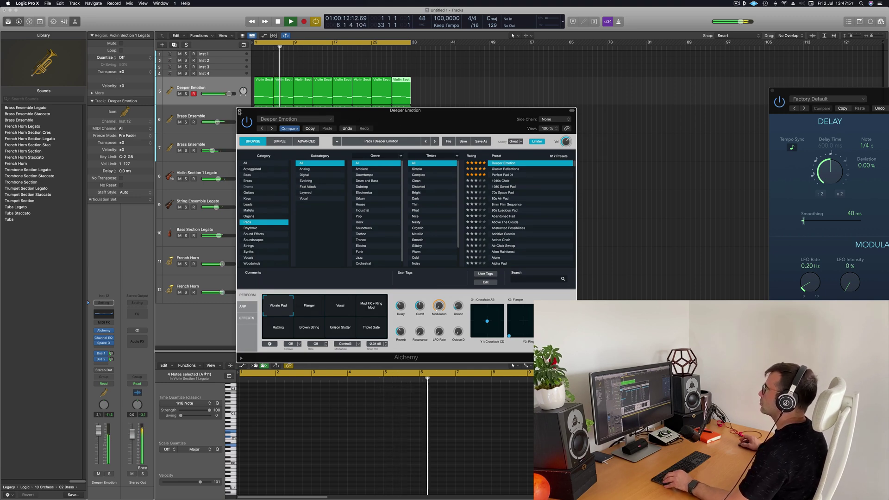
key("super+w")
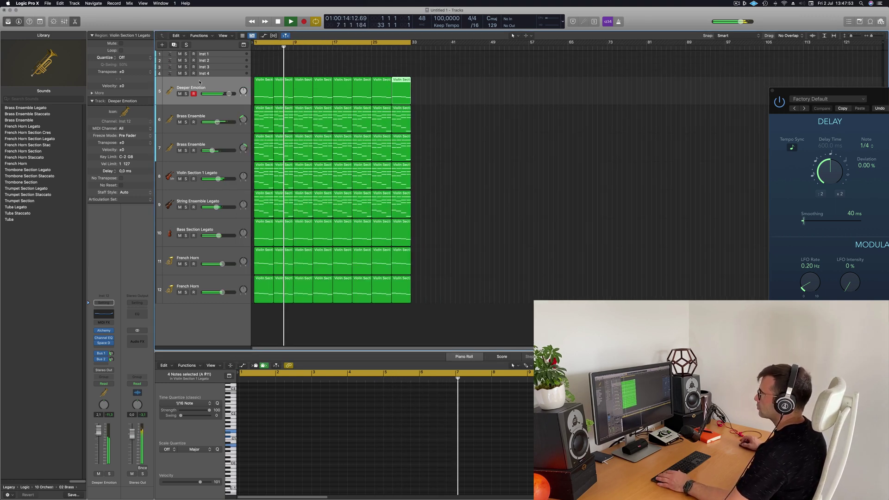
Step: Solo and unsolo the Deeper Emotion pad during playback and restart the arrangement from the beginning
left_click(214, 87)
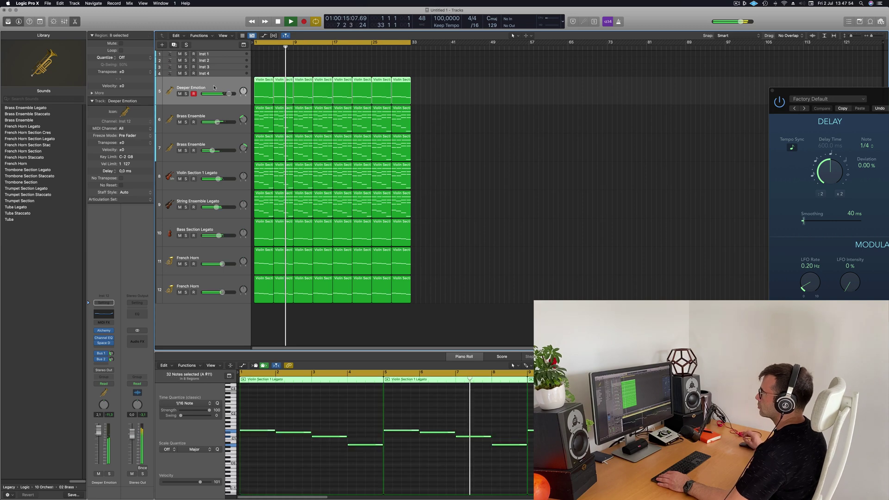
left_click(186, 93)
left_click(186, 94)
key("Return")
Step: Duplicate the upper Brass Ensemble track without its regions, move the duplicate above the Deeper Emotion pad, and centre its pan
key("Down")
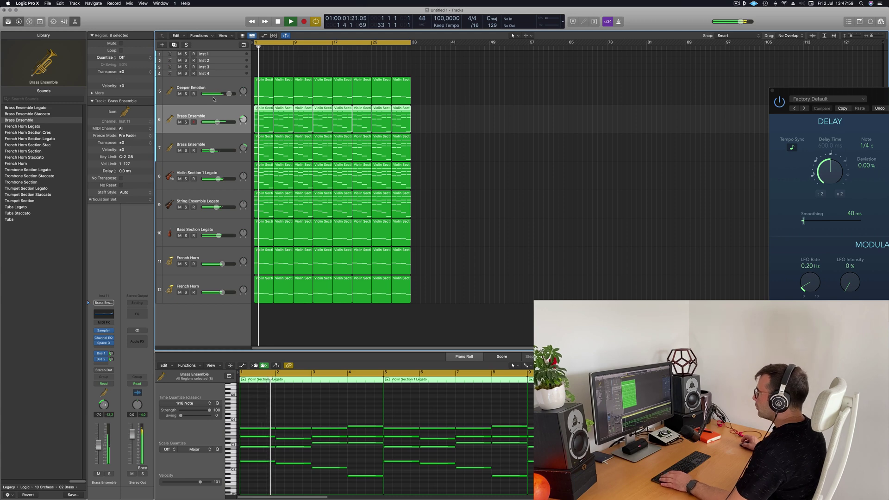
key("super+d")
left_click_drag(220, 138, 243, 88)
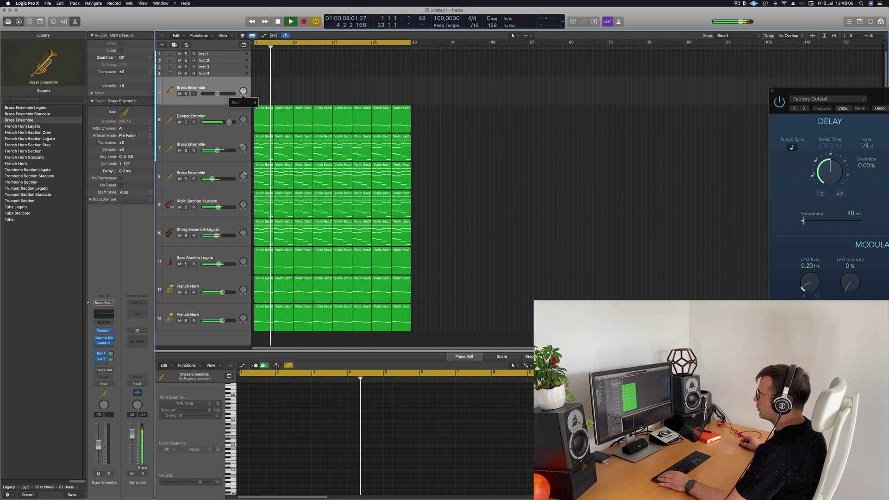
key("Return")
Step: Copy the first brass region to the duplicate track, shorten its chord notes to brief stabs, and stop playback
left_click_drag(259, 145, 259, 87)
left_click_drag(238, 387, 353, 429)
key("space")
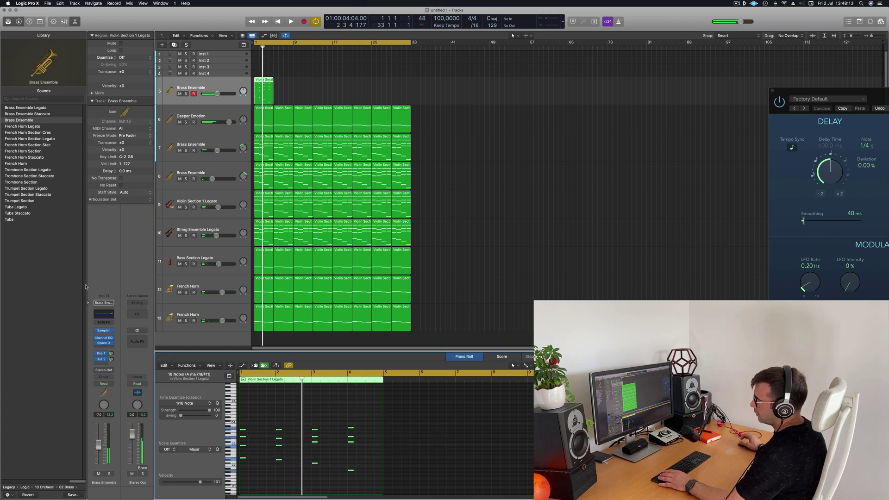
Step: Replace the duplicate track's instrument with stereo Retro Synth and load the Bright Strings preset from 04 Synth Strings
left_click(110, 302)
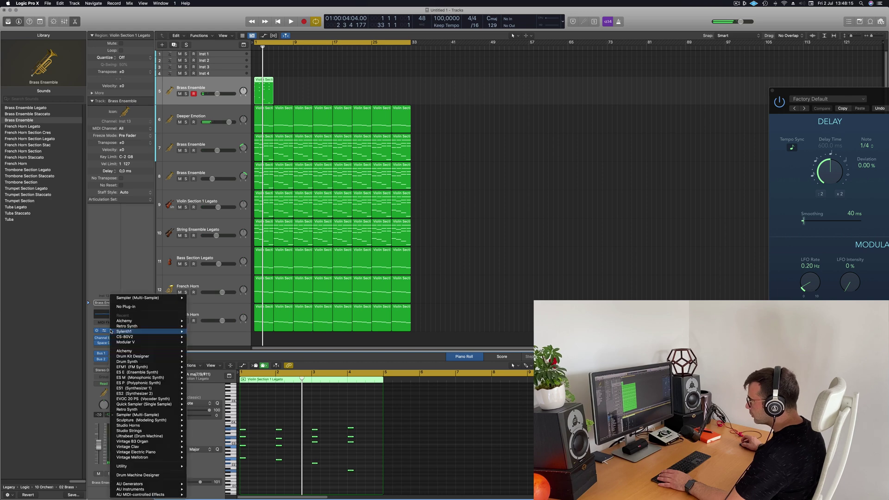
left_click(191, 322)
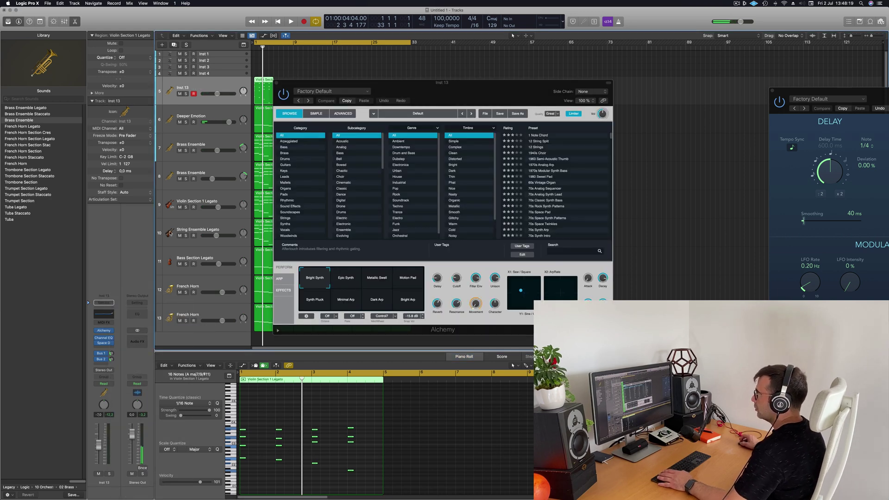
left_click(111, 331)
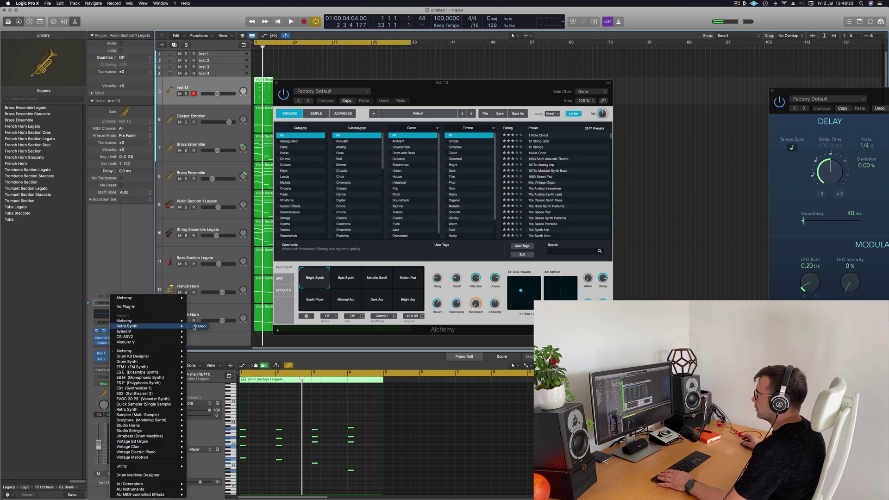
left_click(197, 326)
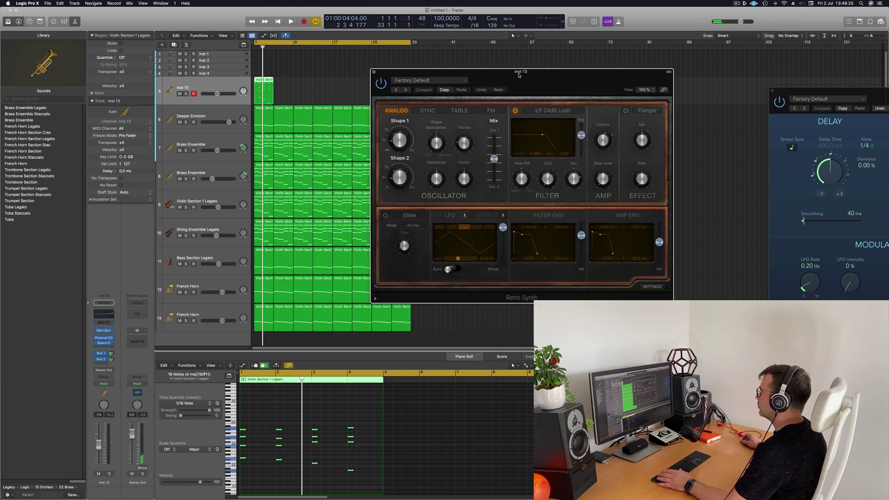
left_click(429, 80)
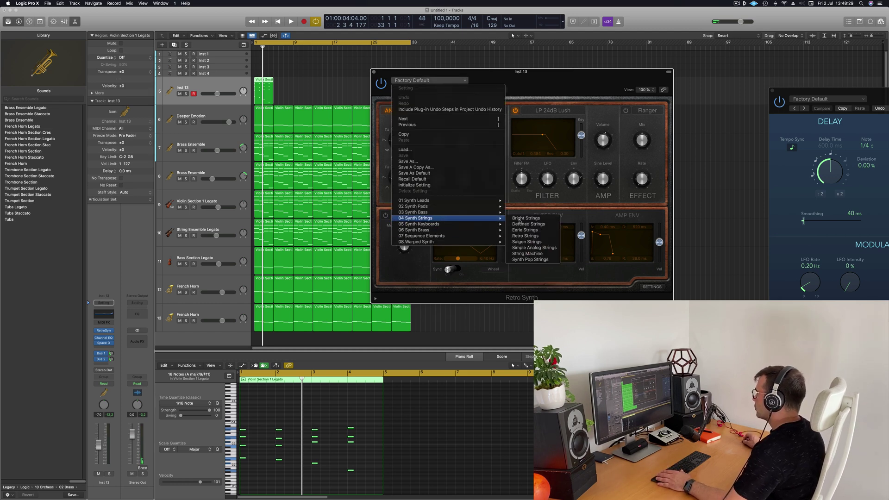
left_click(516, 220)
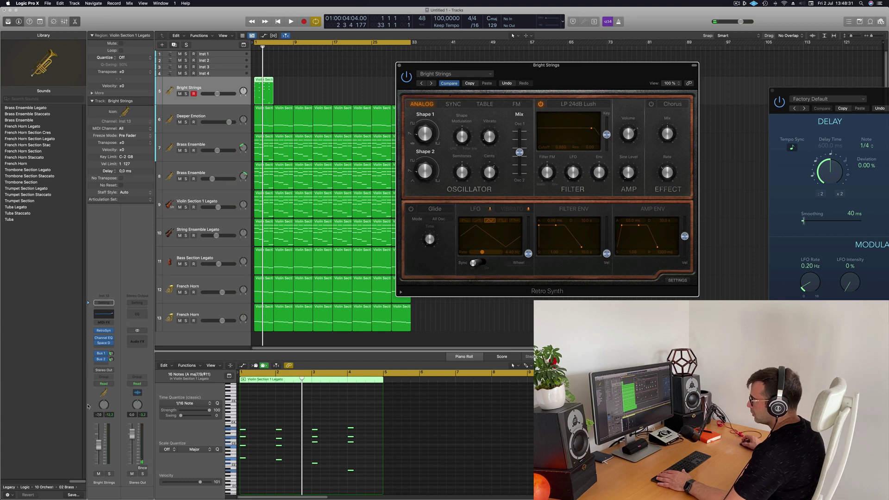
Step: Play the arrangement from the start, adjust the Bright Strings track's volume, and raise its Bus 1 send
left_click(96, 452)
key("space")
left_click_drag(95, 453, 97, 451)
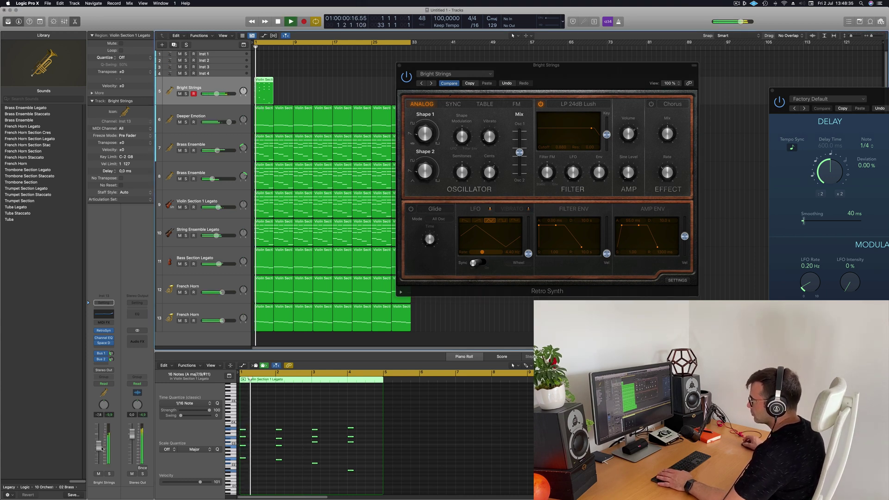
key("space")
key("space")
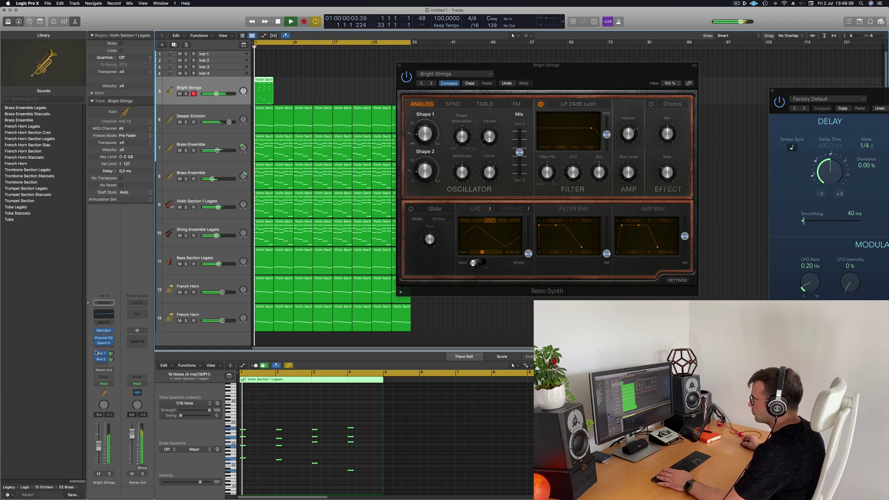
left_click(111, 354)
key("space")
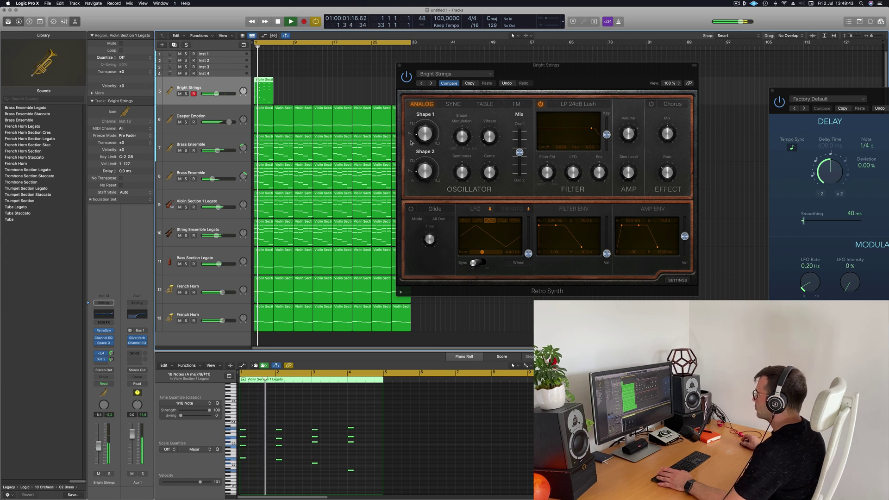
Step: Audition the Detuned, Eerie and Retro Strings presets in Retro Synth against the mix, and solo the Saigon Strings preset
left_click_drag(452, 76, 473, 61)
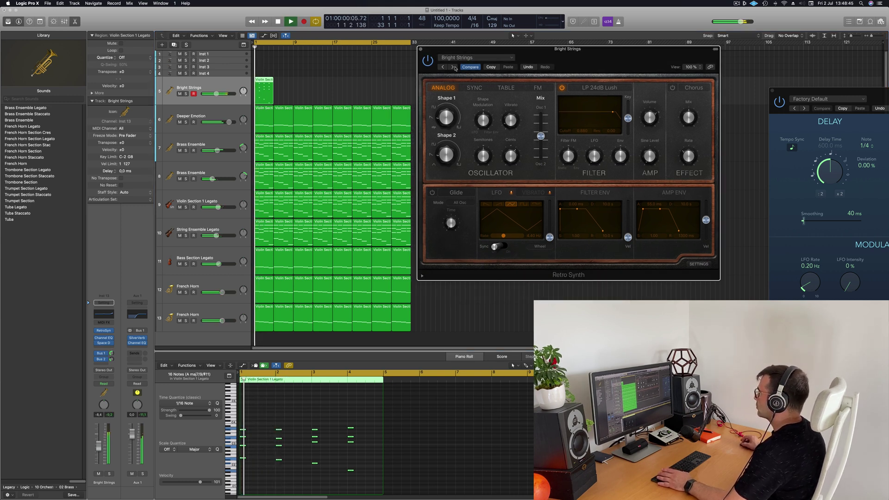
left_click(453, 67)
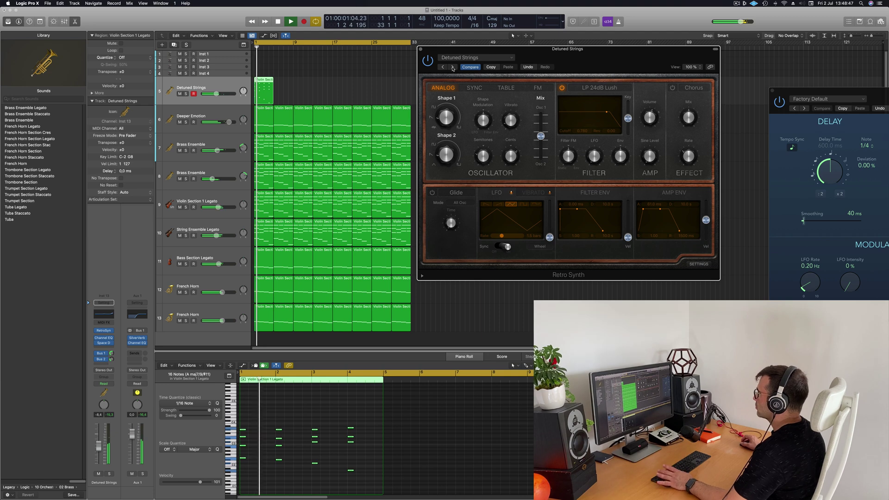
left_click(453, 67)
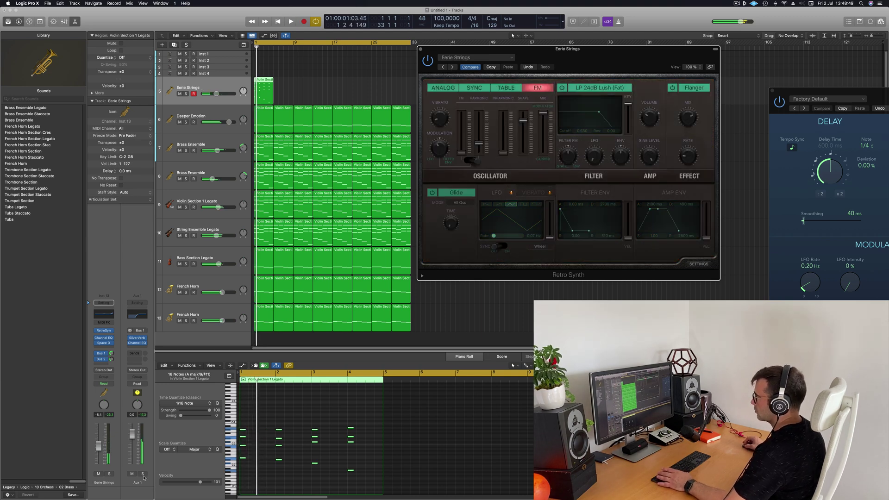
key("space")
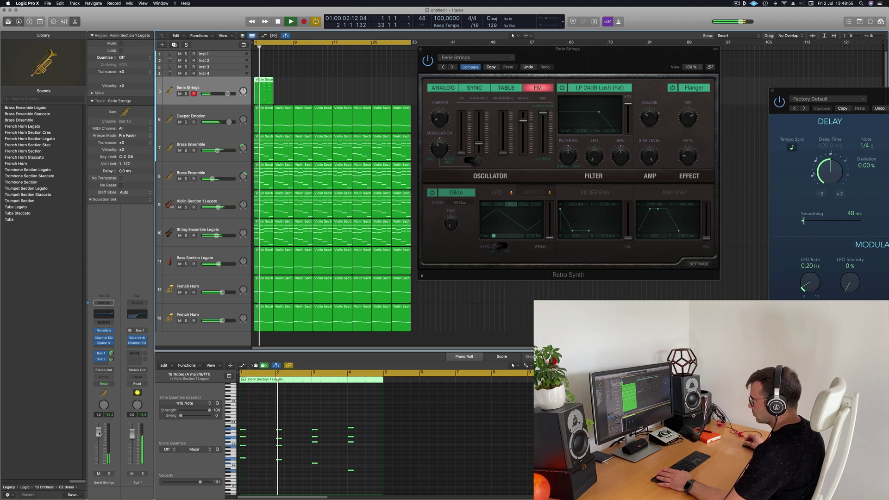
left_click(453, 67)
left_click(187, 94)
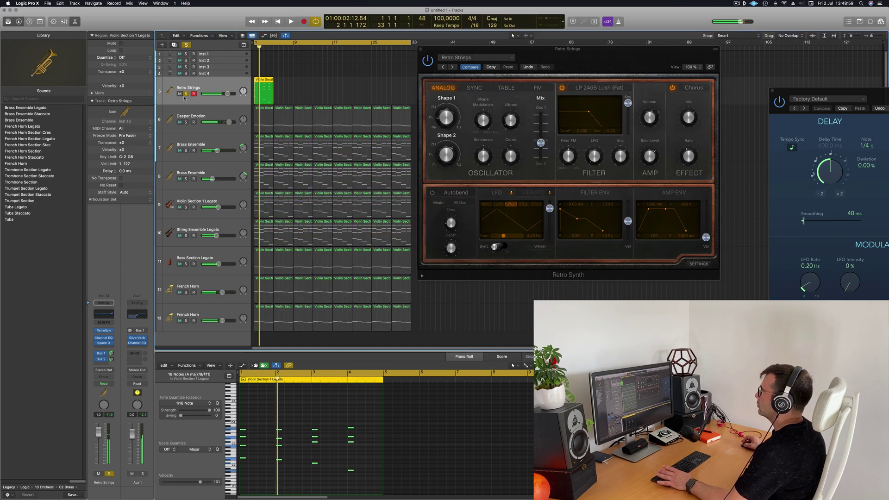
left_click_drag(554, 49, 519, 49)
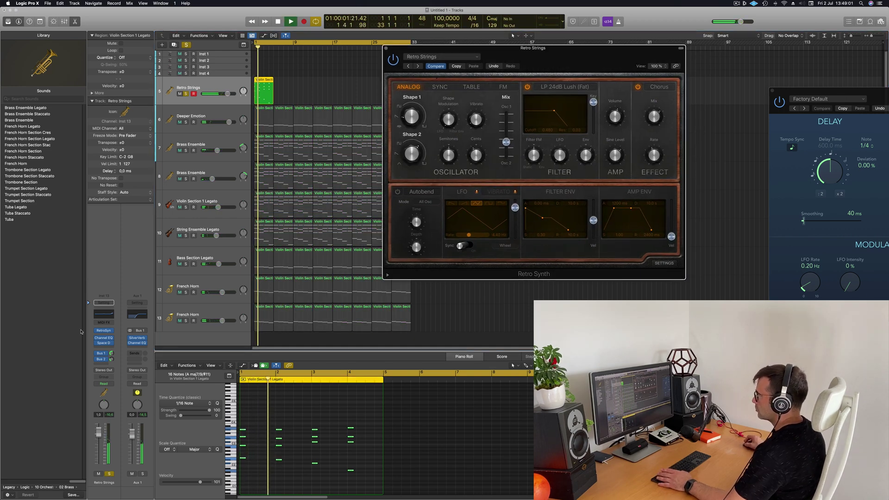
left_click(109, 474)
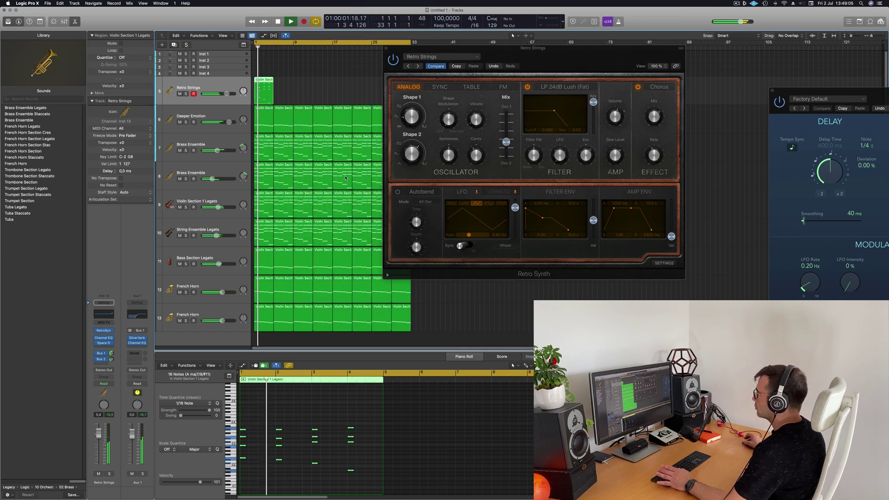
left_click(418, 66)
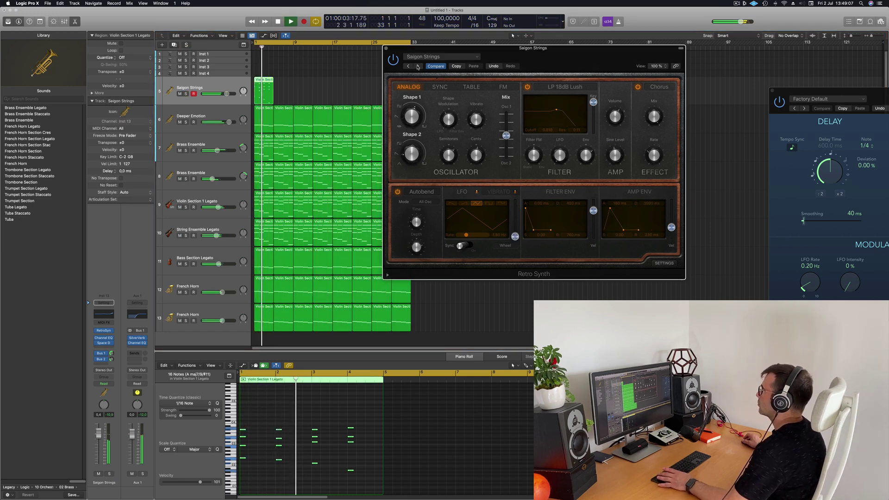
left_click(109, 474)
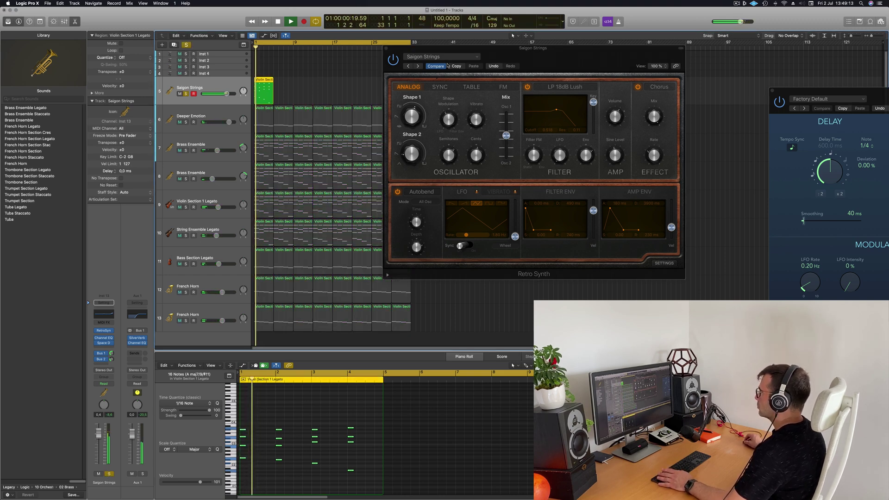
Step: Audition the presets following Saigon Strings, including String Machine and Synth Pop Strings, and return to Saigon Strings
left_click(418, 66)
key("space")
left_click(419, 66)
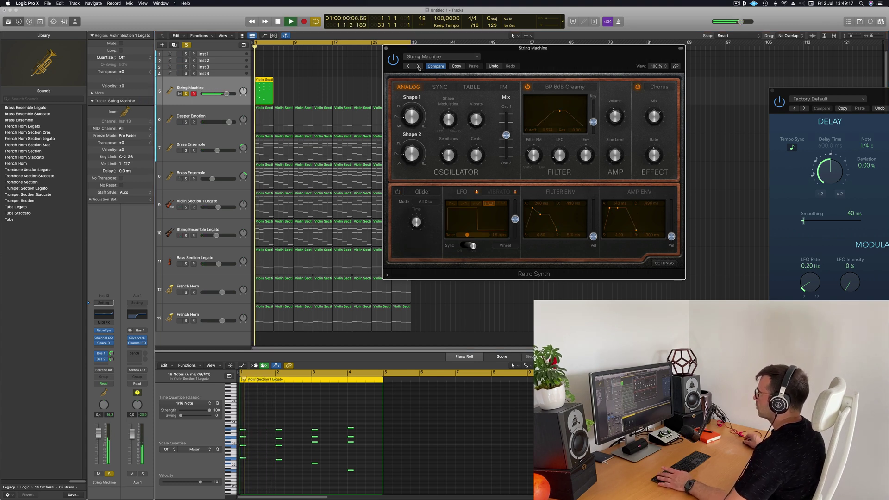
left_click(419, 66)
left_click(419, 66)
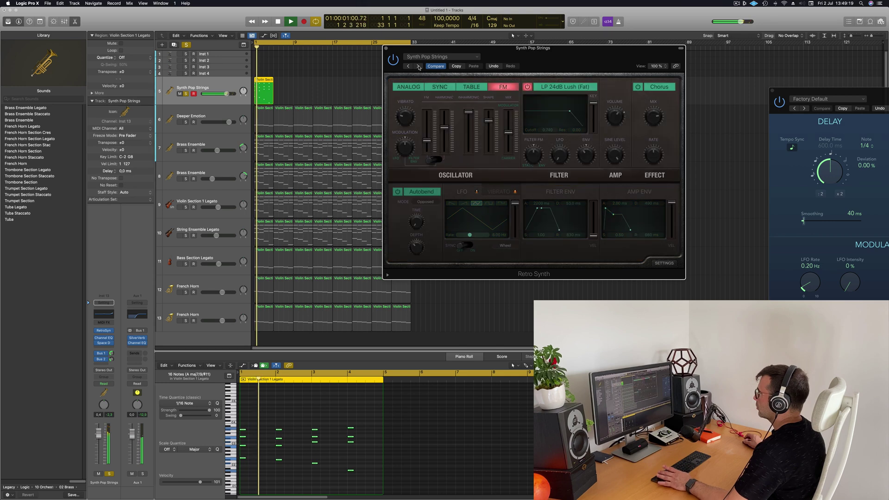
left_click(408, 66)
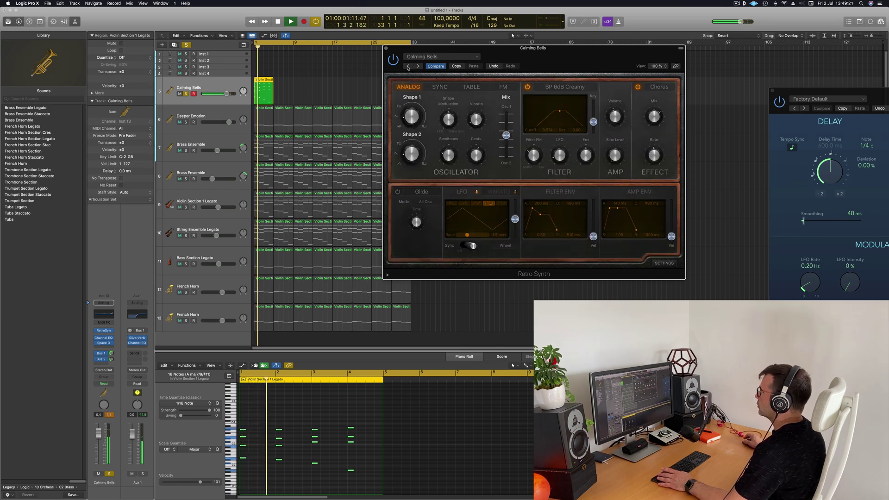
key("space")
left_click(408, 66)
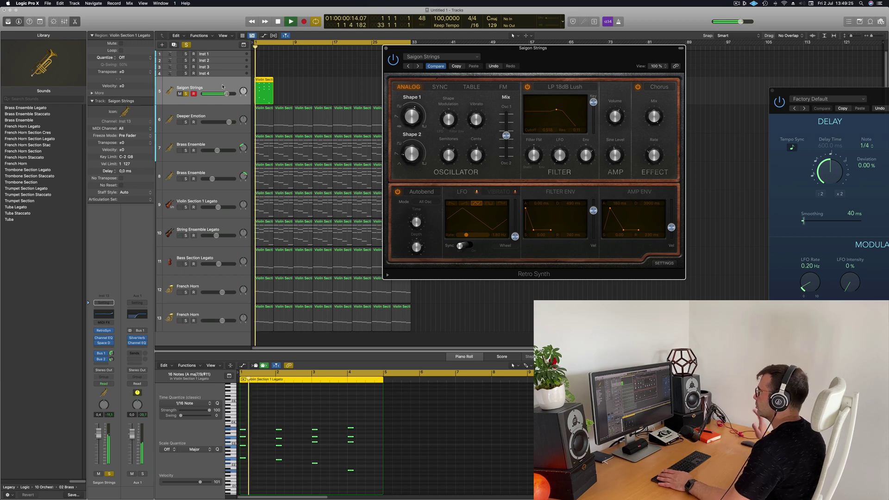
Step: Unsolo Saigon Strings, uncover the arrangement, and repeat the track's stab region to fill the arrangement up to bar 33
left_click(184, 94)
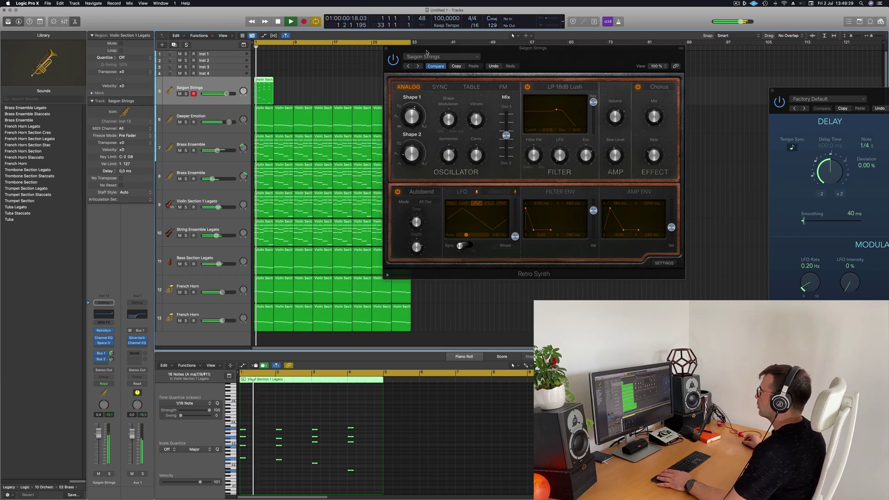
left_click_drag(464, 48, 716, 57)
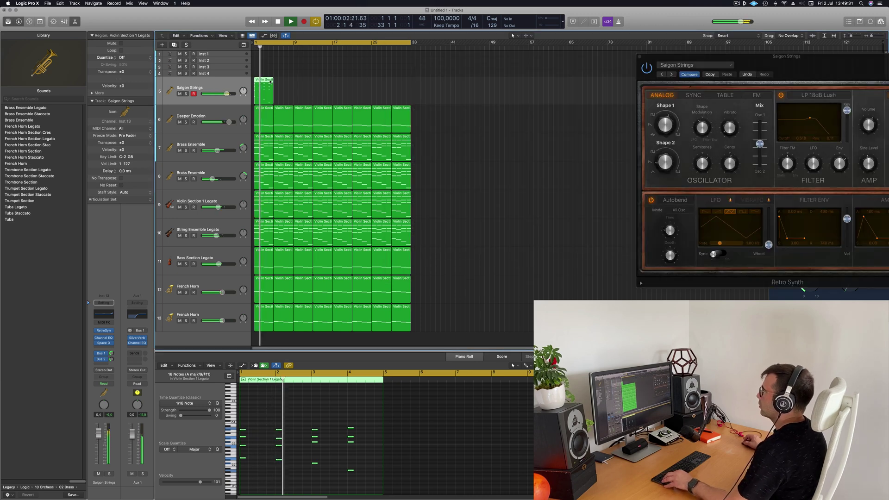
left_click_drag(271, 82, 292, 82)
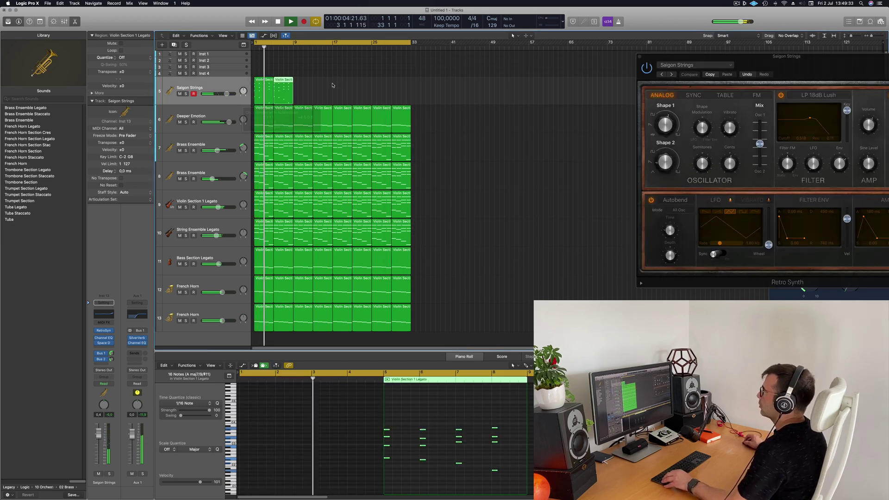
left_click(264, 91, "shift")
key("super+r")
key("super+r")
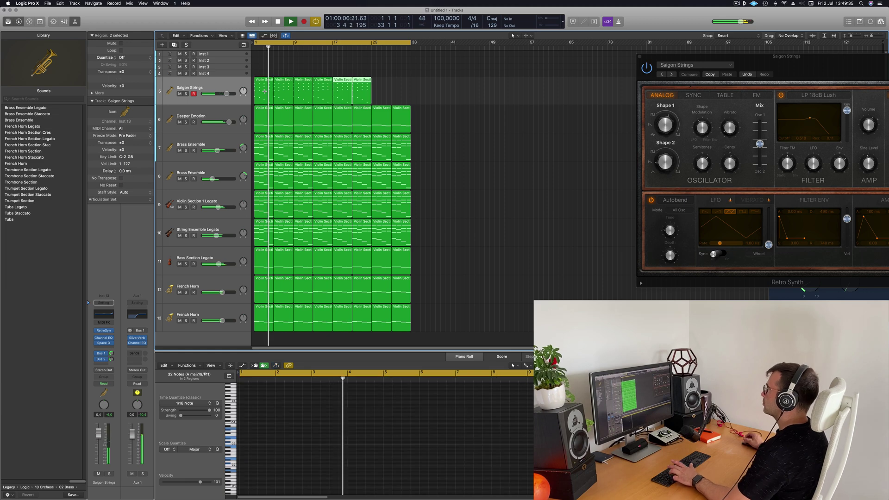
key("super+r")
key("super+Up")
left_click(488, 209)
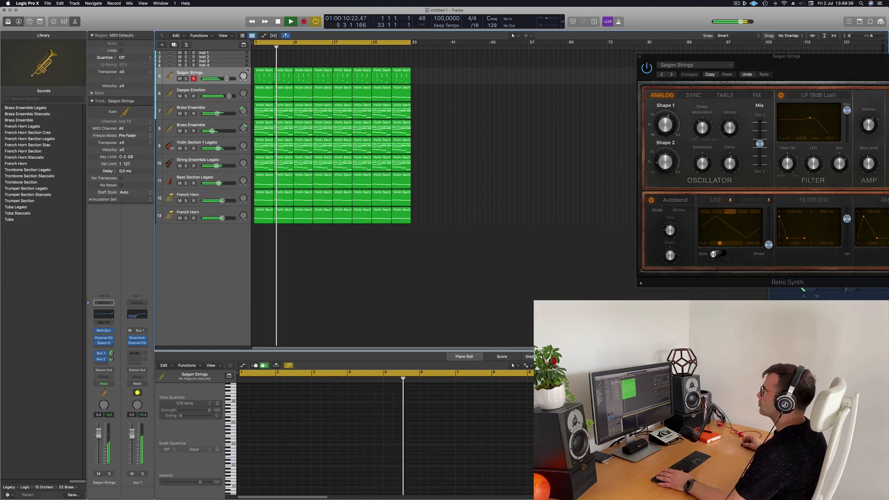
Step: Solo and unsolo Saigon Strings during playback and lower its volume to sit in the mix
left_click(213, 77)
left_click(187, 79)
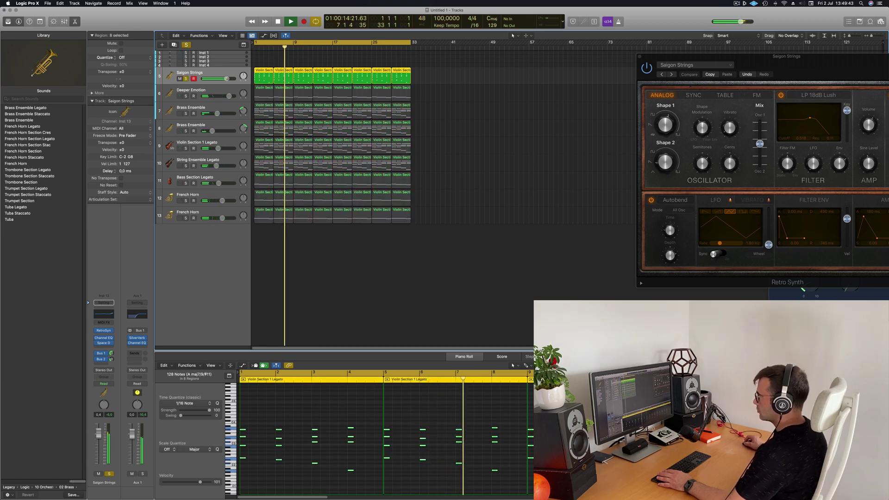
key("space")
left_click(109, 473)
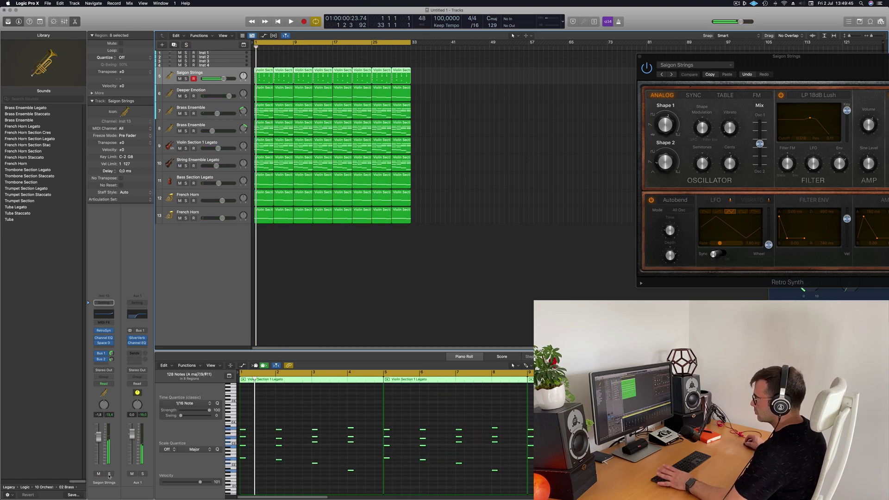
key("space")
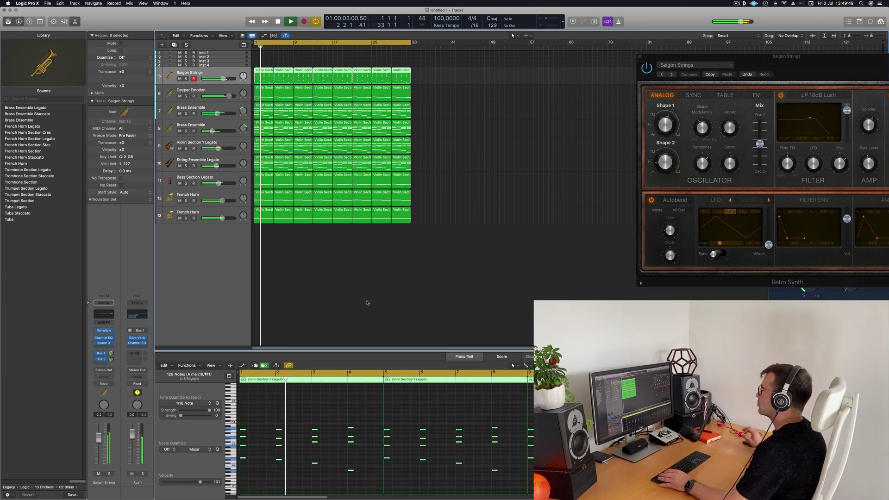
left_click_drag(699, 73, 527, 116)
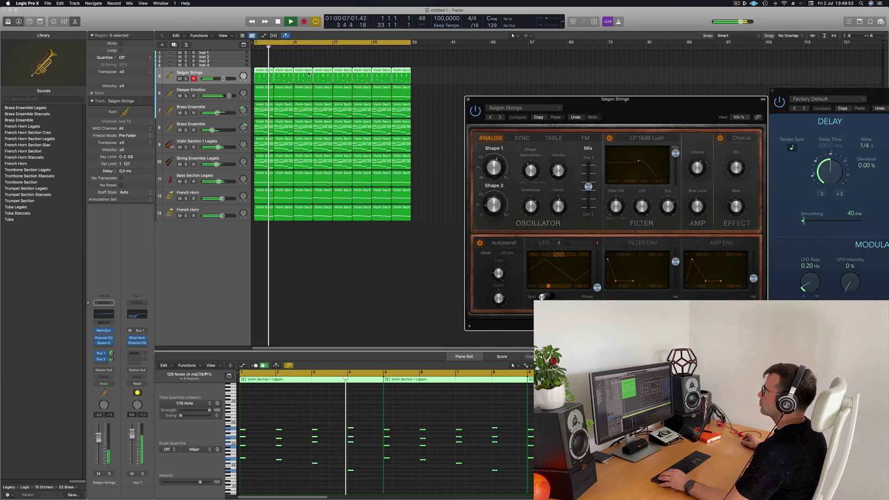
Step: Load Yamaha Grand Piano from the Piano library onto the Inst 4 track and enlarge it with Track Zoom
left_click(225, 65)
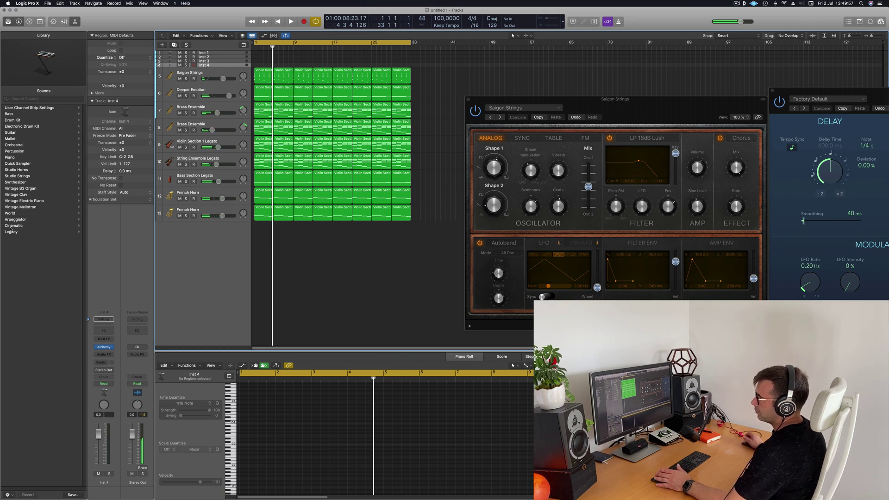
left_click(14, 161)
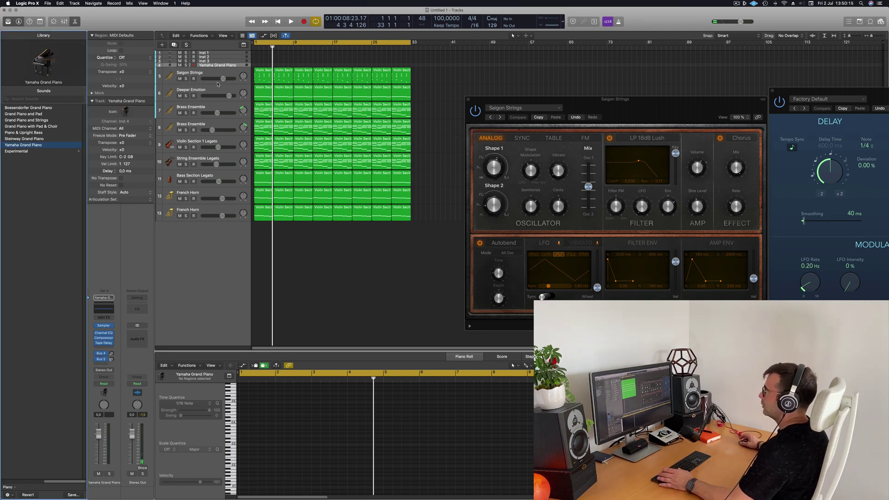
left_click(221, 68)
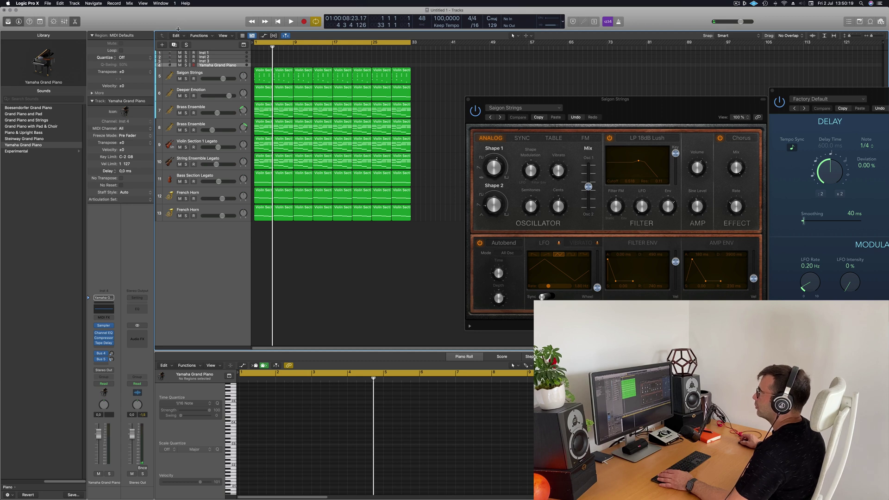
key("ctrl+alt+super+t")
left_click(99, 39)
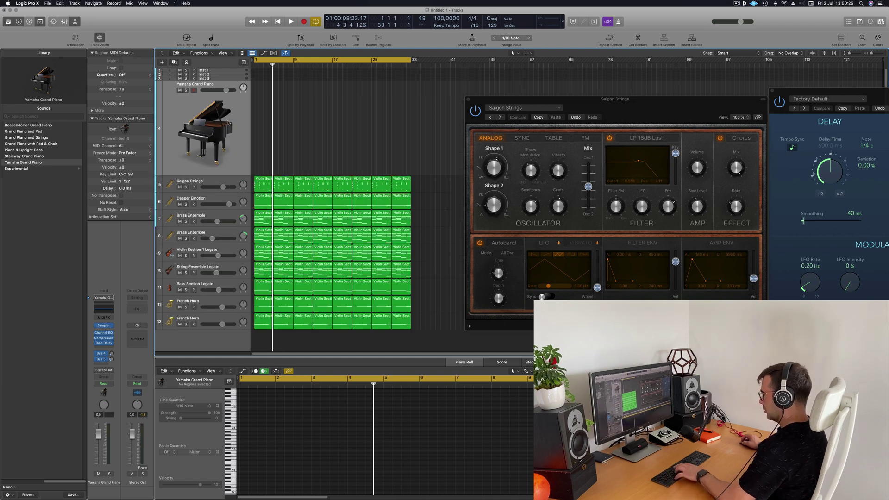
Step: Open Musical Typing beside the arrangement, set its octave to C2, and try low notes on the piano
key("super+k")
key("h")
key("f")
left_click_drag(763, 160, 576, 143)
key("z")
key("h")
key("f")
key("h")
key("z")
key("f")
key("h")
key("f")
key("f")
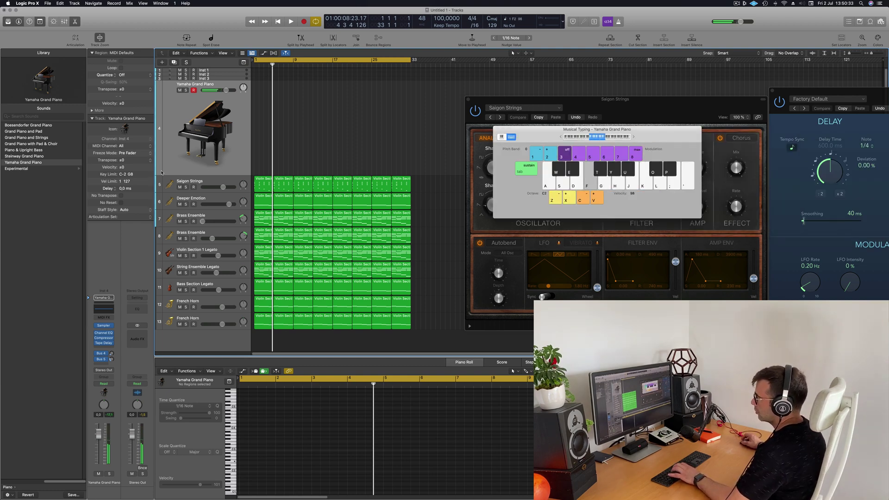
Step: Add Bus 1 and Bus 2 sends to the piano track and raise their levels while sounding test notes
left_click(104, 364)
mouse_move(127, 373)
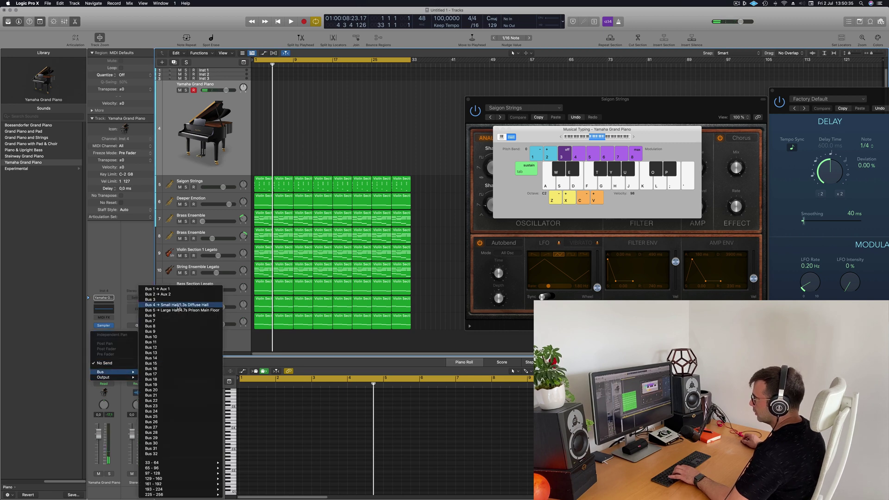
left_click(154, 289)
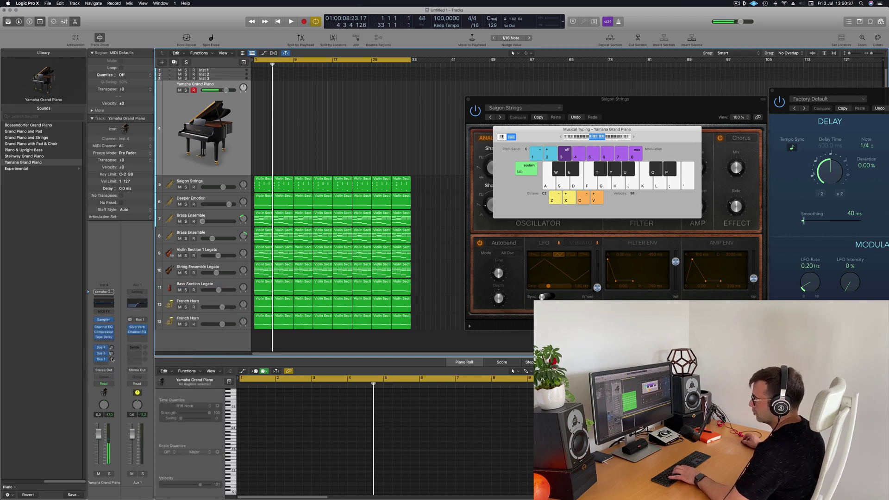
key("f")
left_click(103, 364)
mouse_move(116, 372)
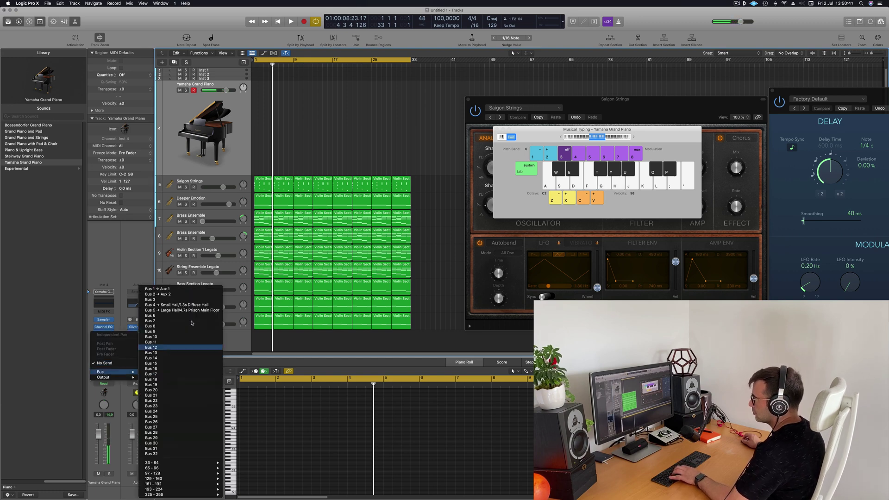
left_click(158, 294)
key("g")
key("h")
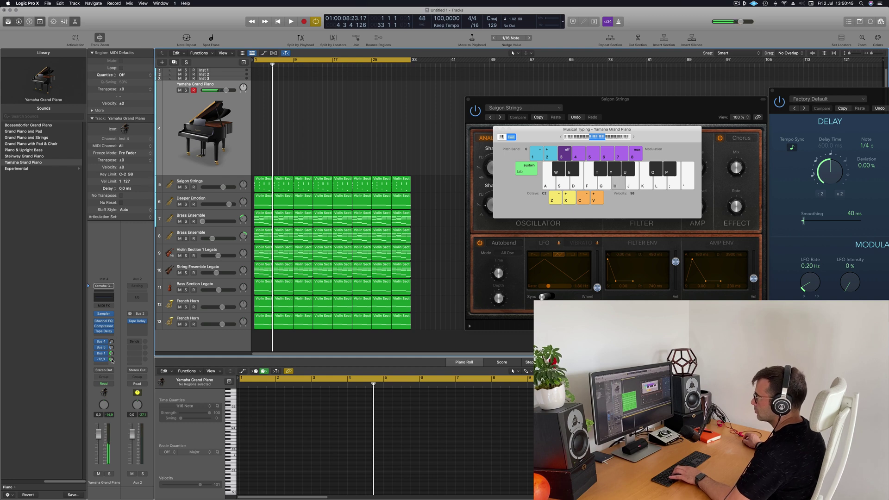
Step: Play a run of notes across the Musical Typing keyboard to check the piano with its effect sends
key("semicolon")
key("l")
key("k")
key("h")
key("apostrophe")
key("j")
key("l")
key("j")
key("g")
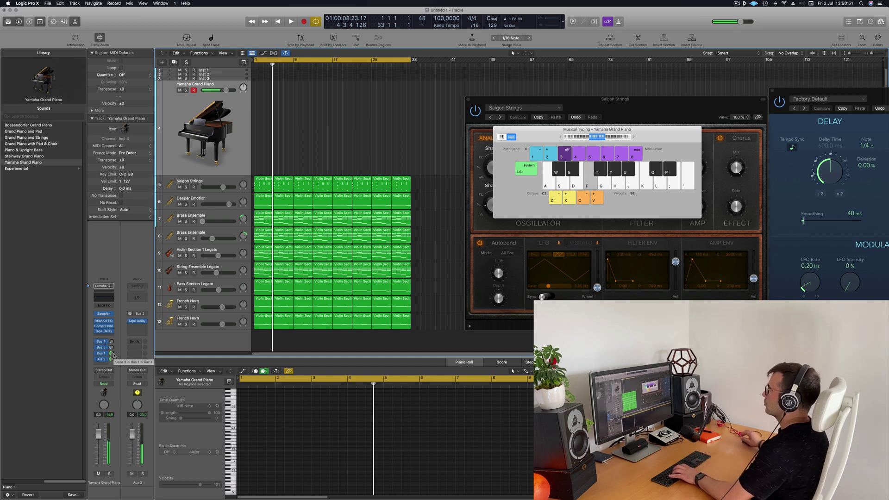
key("d")
Step: Play piano notes along with the arrangement, raising the piano's volume to about 1.8 dB and the typing octave to C3
key("space")
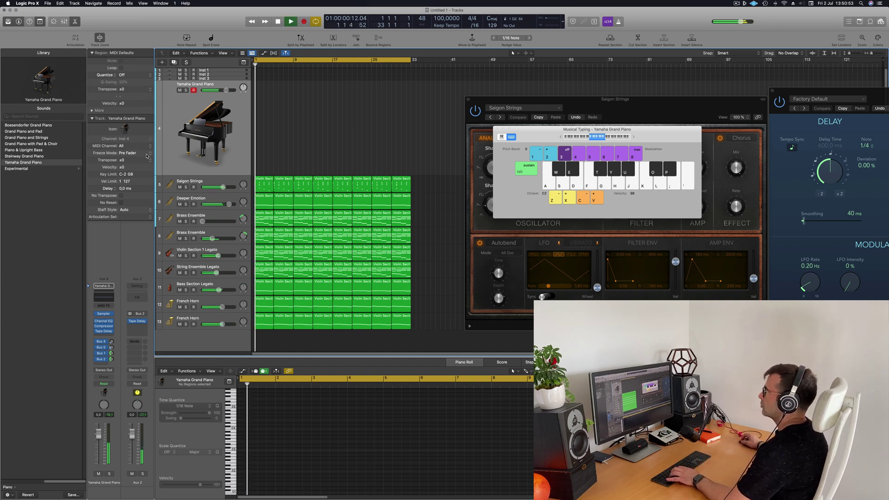
key("l")
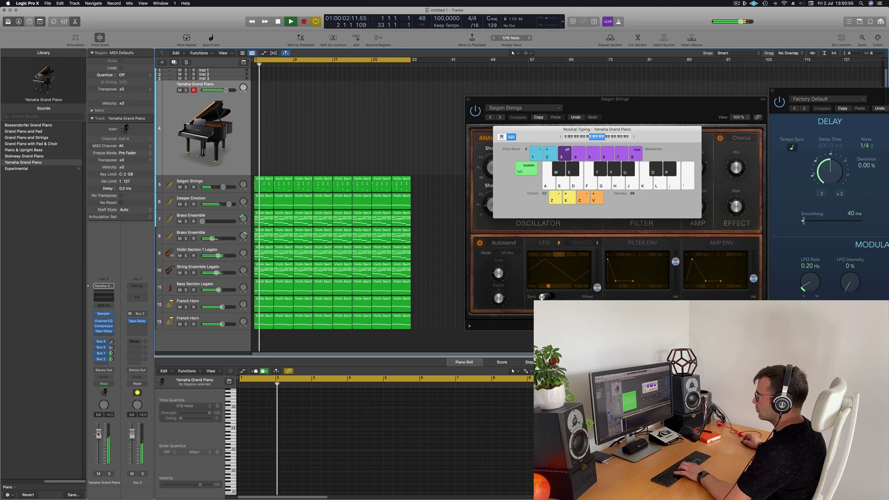
key("semicolon")
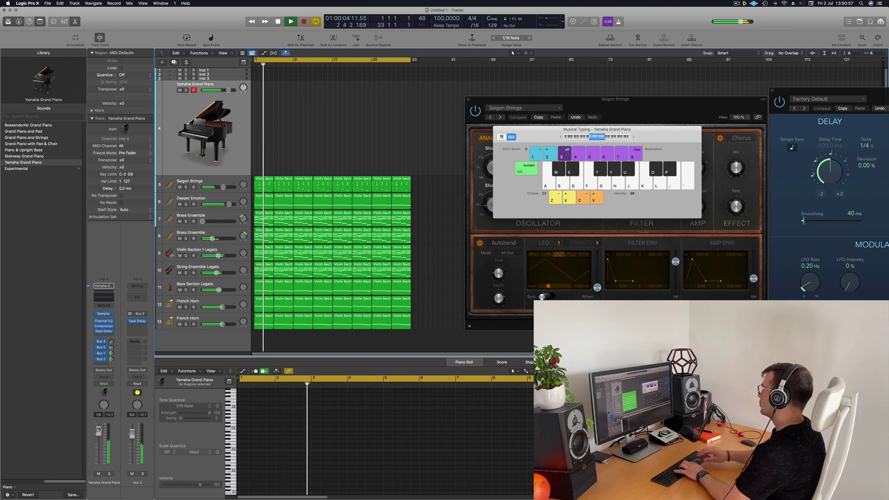
key("x")
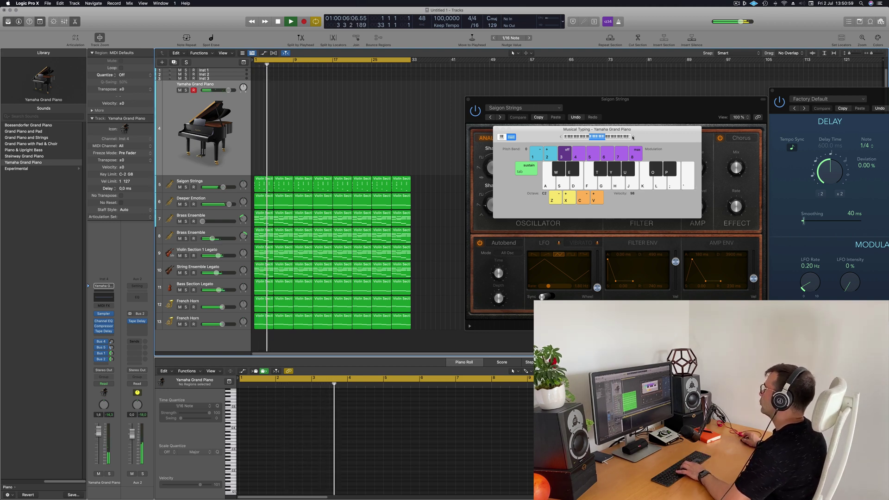
key("k")
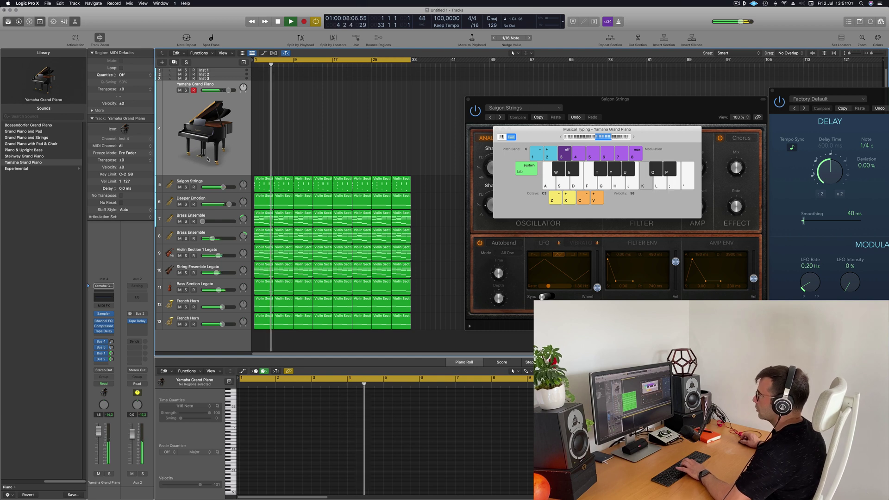
Step: Select the first Saigon Strings region and replay the arrangement from the start to listen to the mix
key("u")
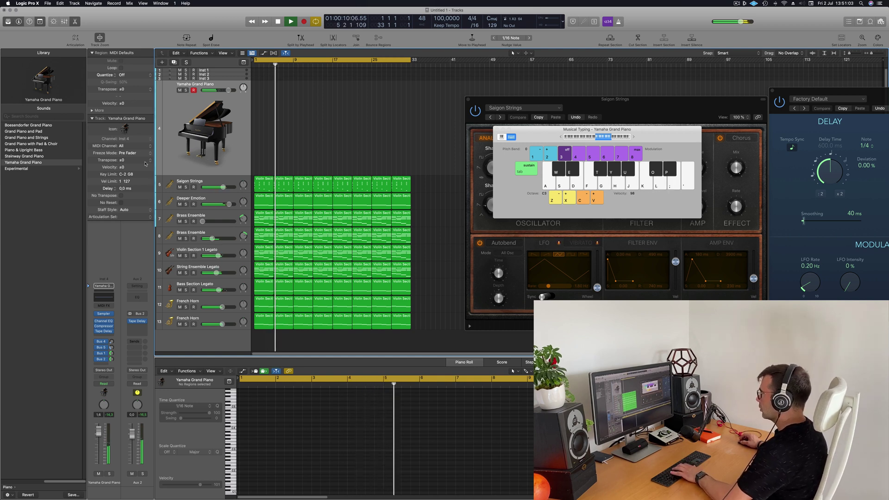
left_click(261, 183)
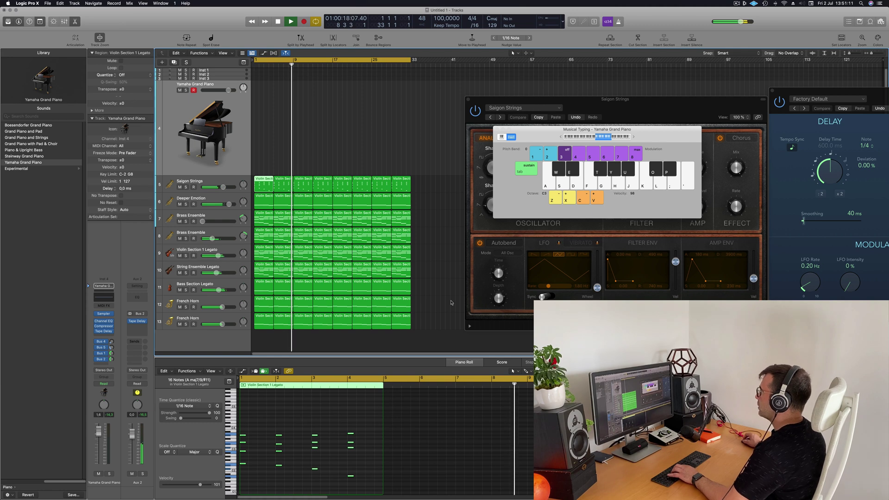
key("space")
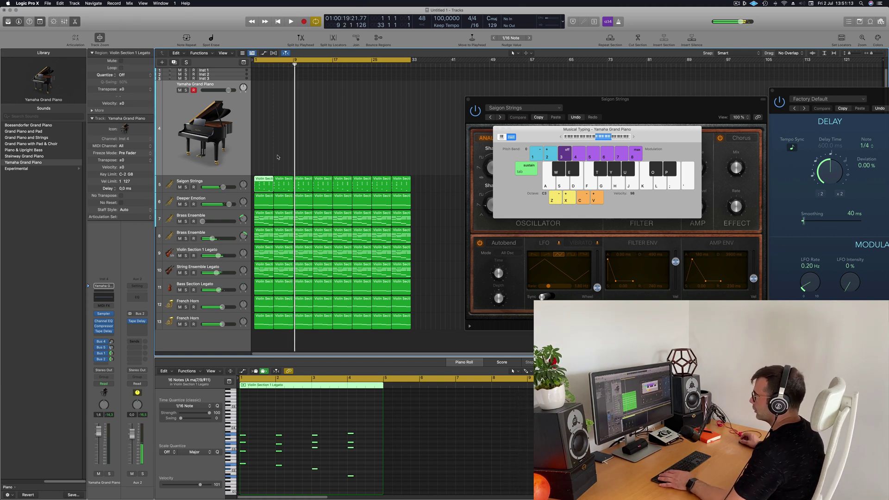
key("Return")
key("space")
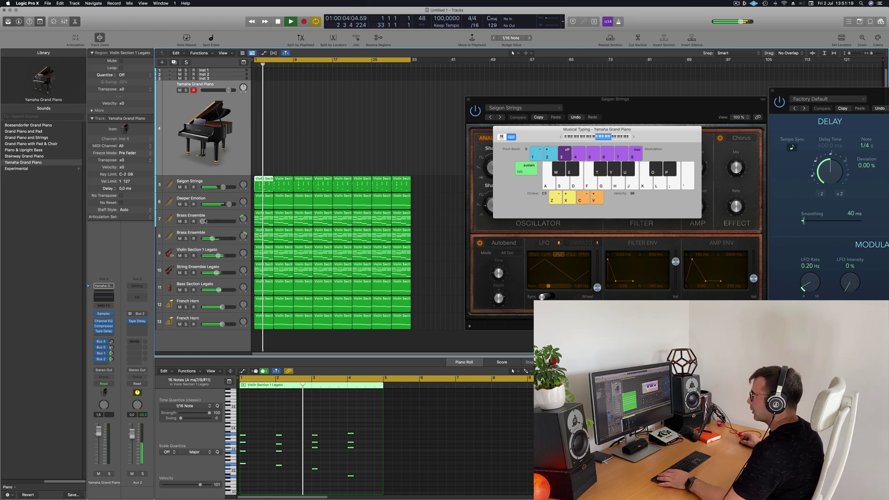
Step: Compare the two Brass Ensemble tracks in solo, set track 7's volume to about -13.0 dB, and clear all solos
left_click(186, 222)
left_click_drag(202, 222, 222, 221)
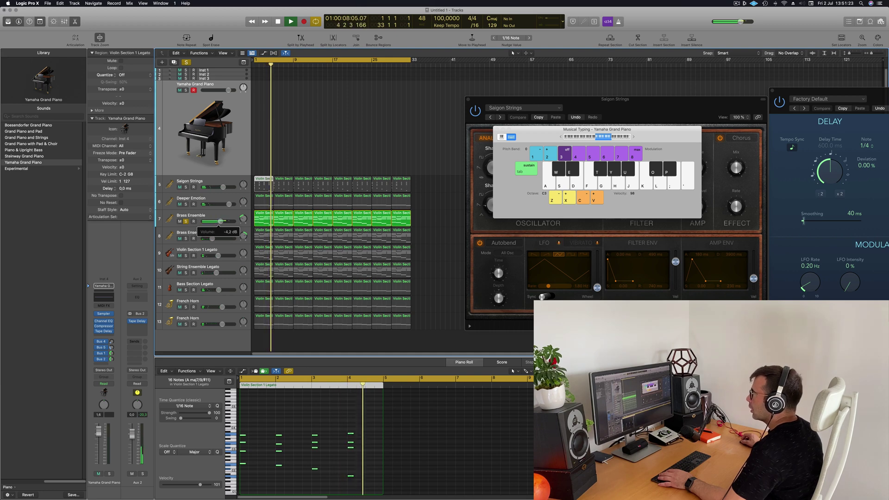
left_click(187, 222)
left_click(186, 222)
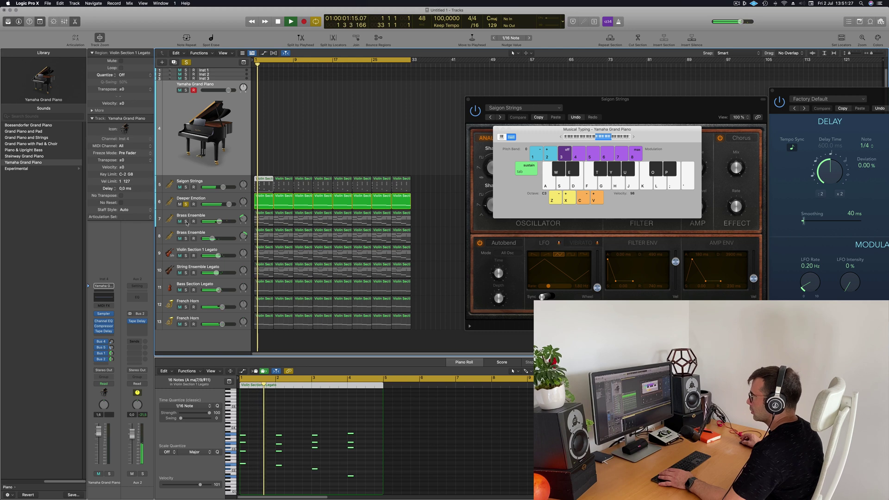
left_click(186, 221)
left_click(186, 204)
left_click(186, 239)
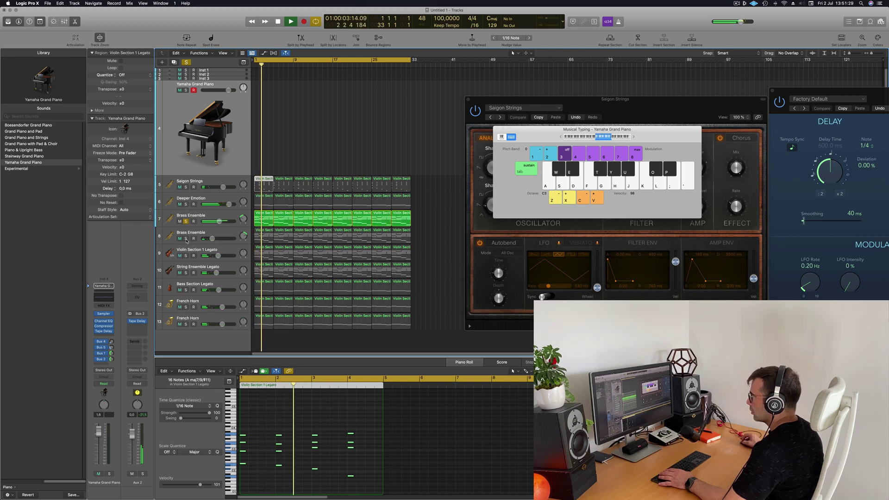
left_click_drag(220, 221, 212, 222)
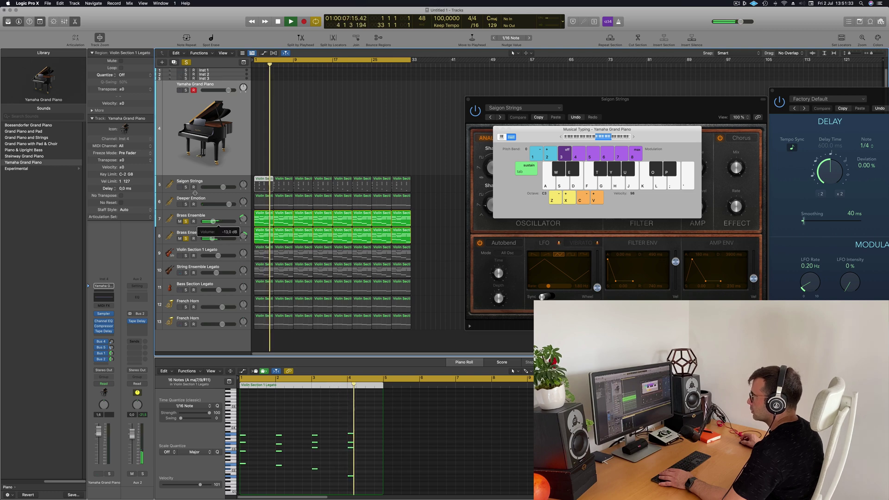
key("Return")
key("ctrl+alt+super+s")
Step: Rehearse melody notes on the Yamaha Grand Piano track during playback and raise its volume to 6.0 dB
left_click(176, 124)
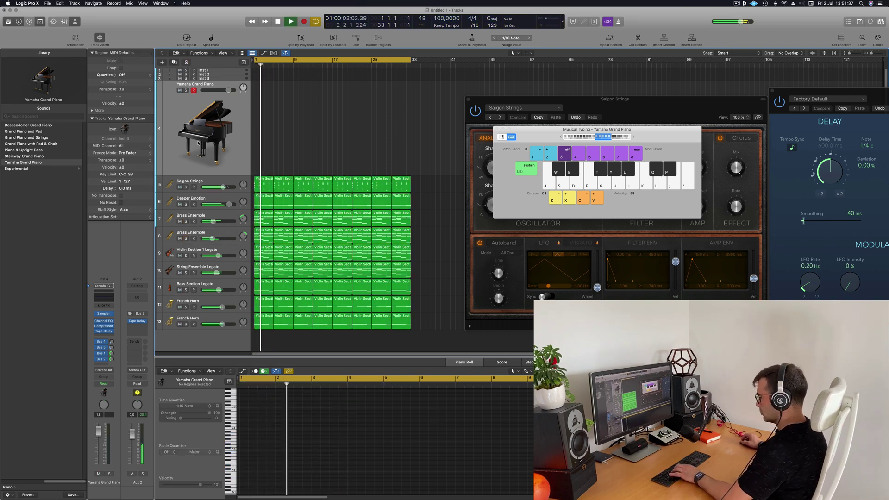
key("y")
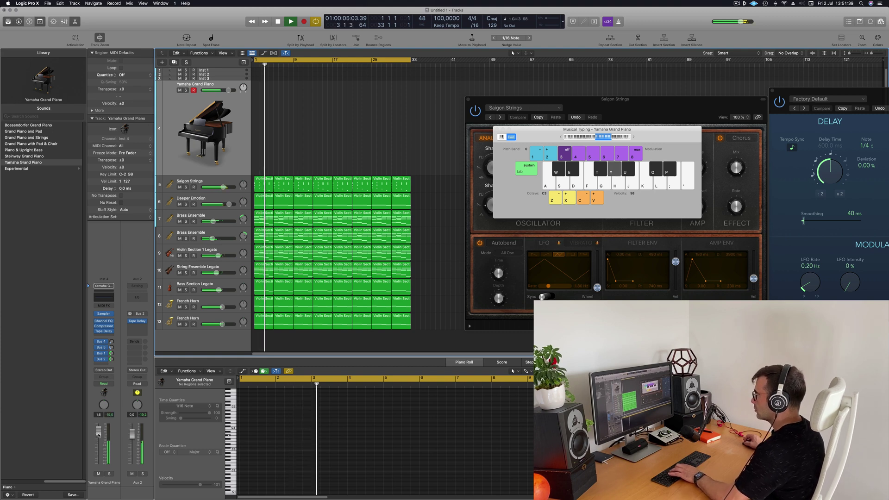
key("u")
key("o")
key("i")
key("i")
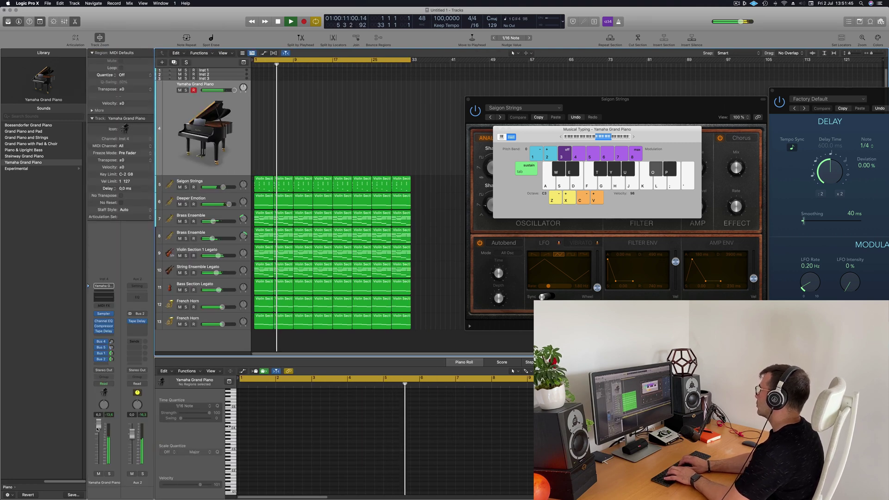
key("o")
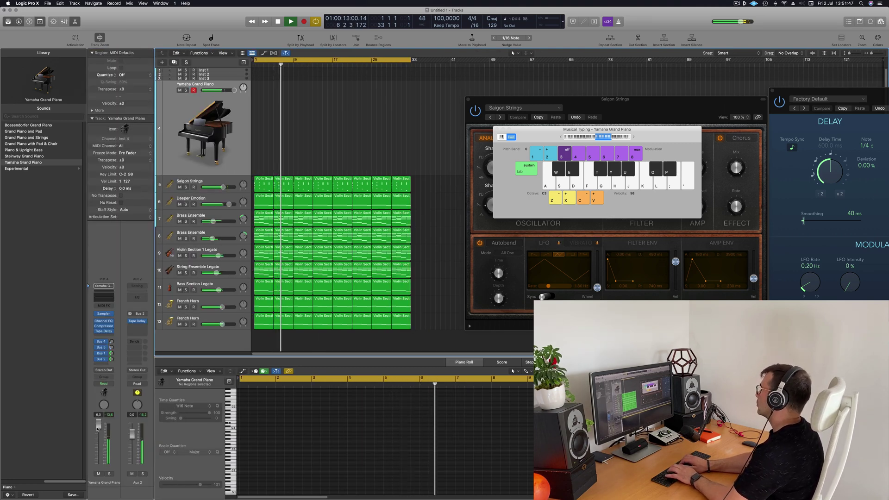
Step: Record a trial melody on the Yamaha Grand Piano track from about bar 6 to bar 13 and undo the take
key("r")
key("t")
key("p")
key("e")
key("p")
key("t")
key("y")
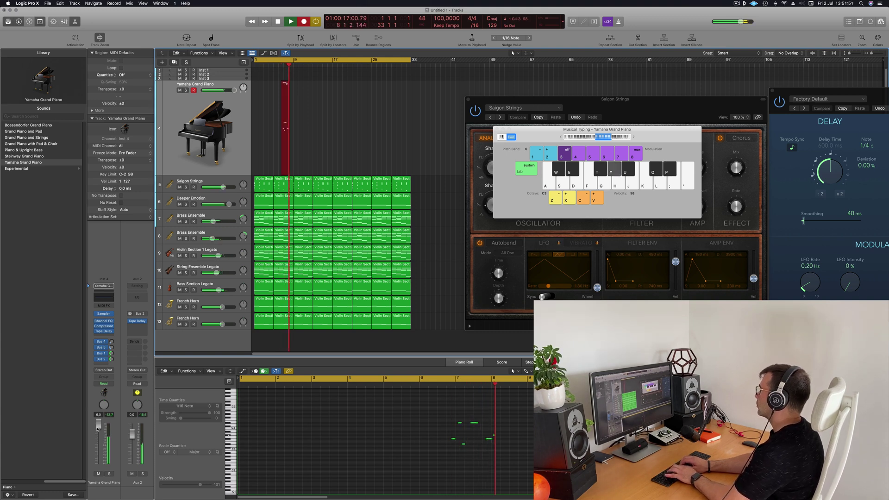
key("p")
key("p")
key("o")
key("y")
key("p")
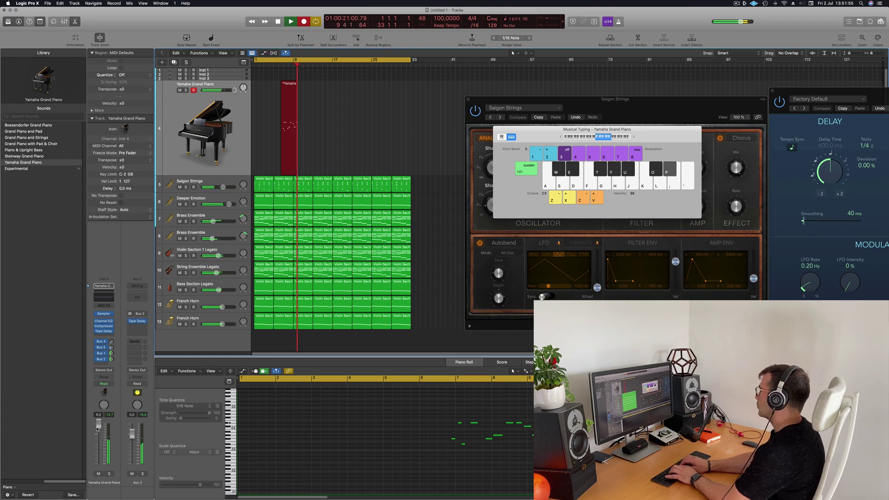
key("t")
key("o")
key("y")
key("p")
key("t")
key("o")
key("u")
key("p")
key("o")
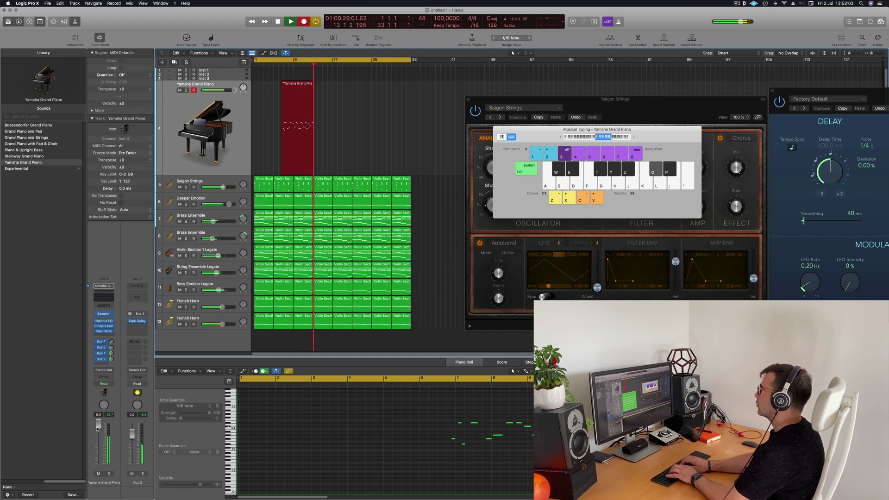
key("p")
key("space")
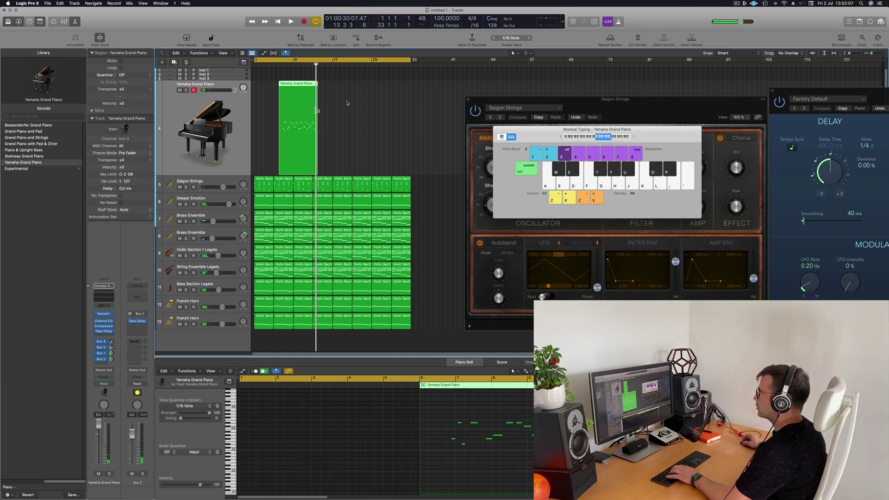
key("super+z")
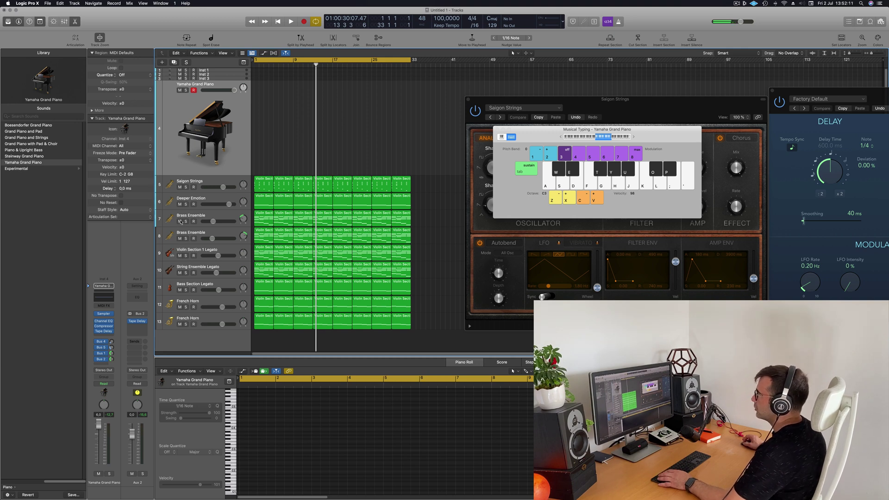
Step: Mute both Brass Ensemble tracks and the String Ensemble Legato track
left_click(180, 221)
left_click(180, 238)
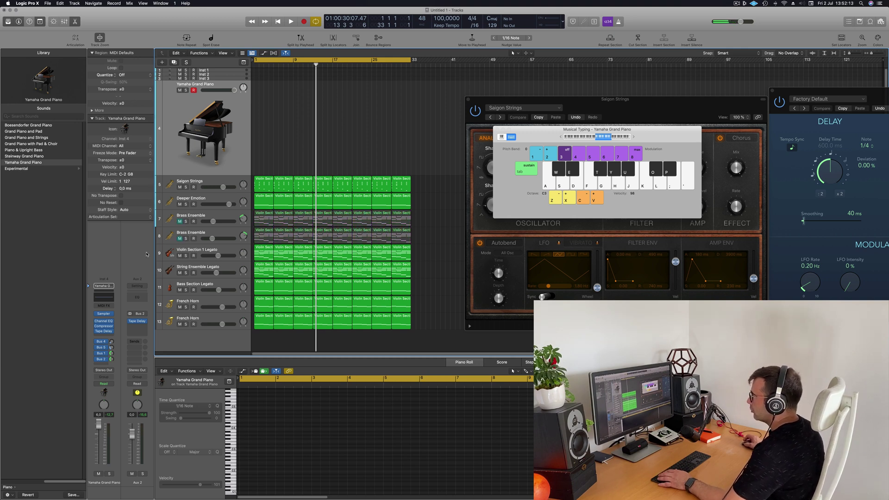
left_click(180, 273)
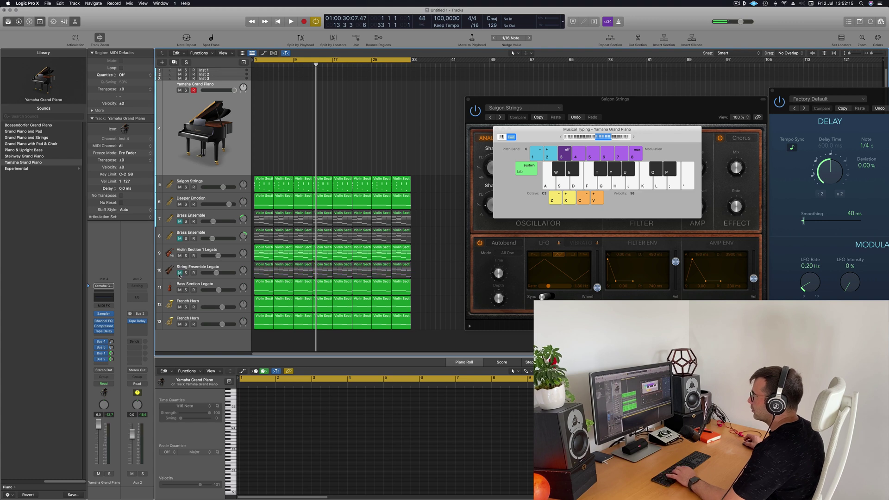
Step: Change the piano track's sound to Steinway Grand Piano and set its volume to -0.1 dB while playing test notes
key("Return")
key("space")
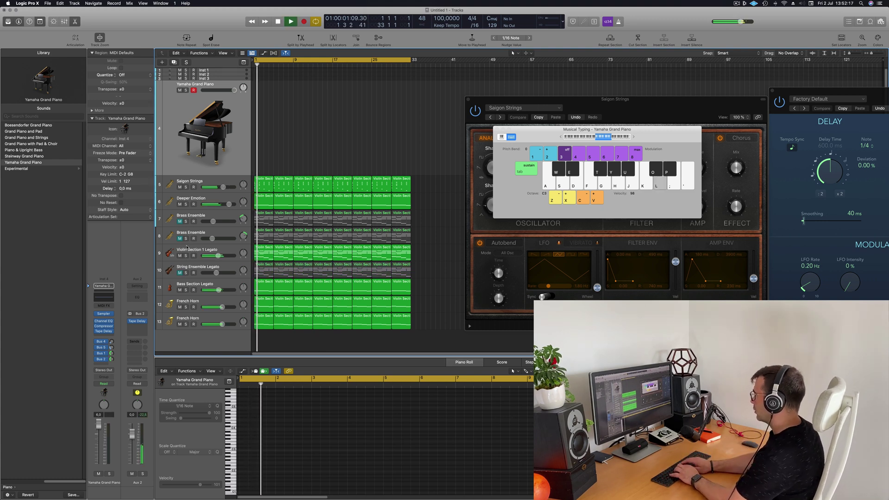
key("u")
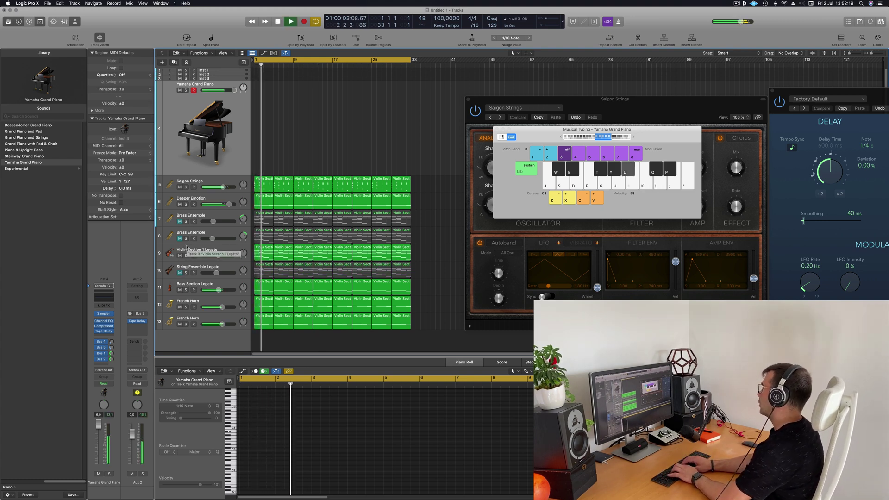
key("Up")
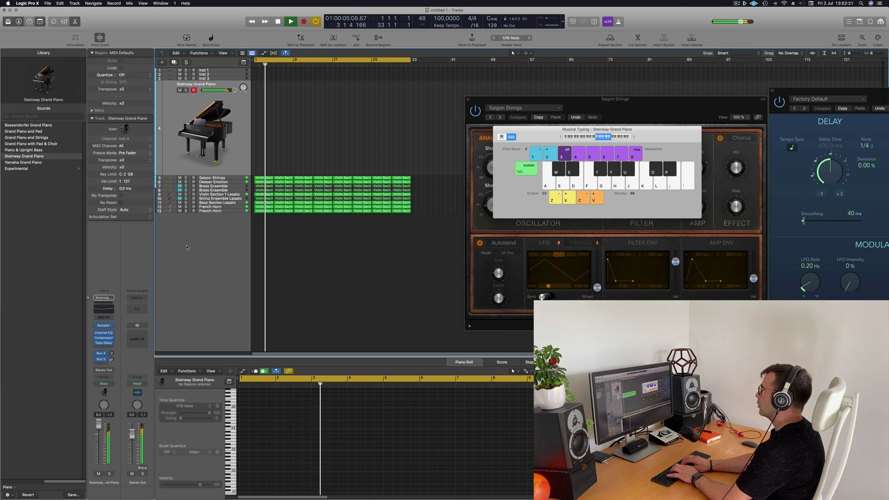
key("o")
key("u")
left_click_drag(98, 424, 100, 433)
key("t")
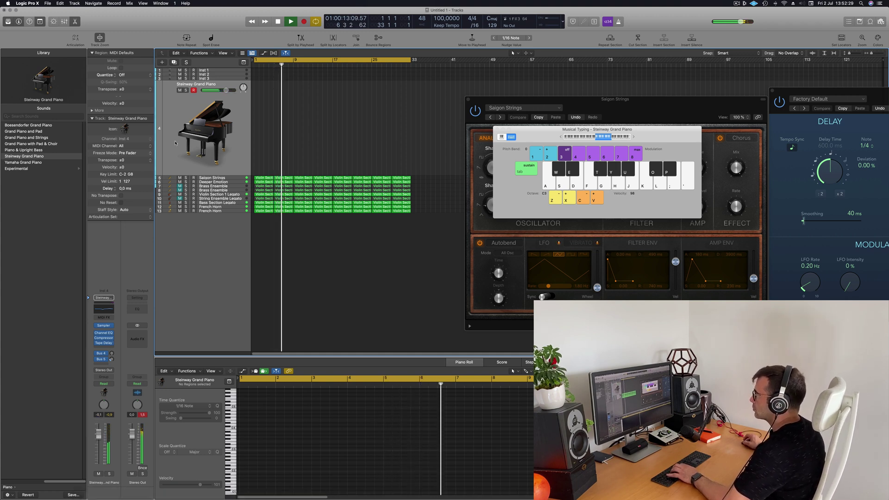
key("u")
key("space")
Step: Add sends to Bus 1 and Bus 2 on the Steinway Grand Piano channel and raise their send levels
left_click(102, 365)
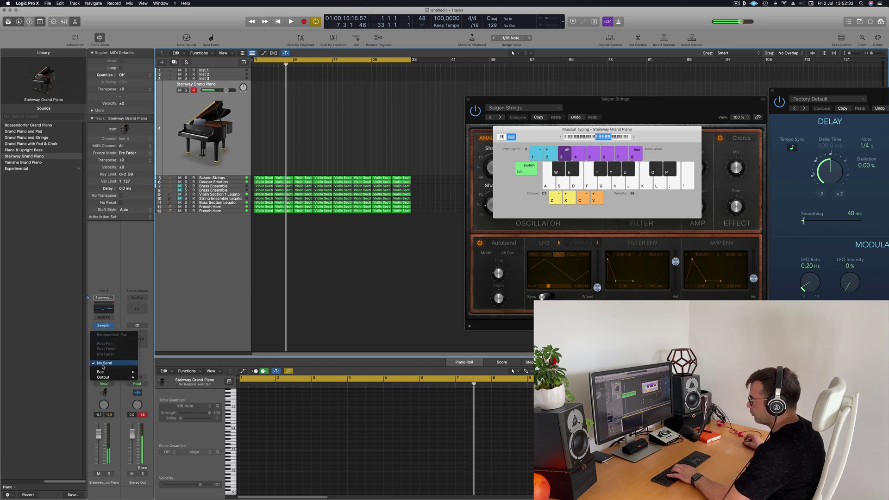
mouse_move(106, 372)
left_click(153, 292)
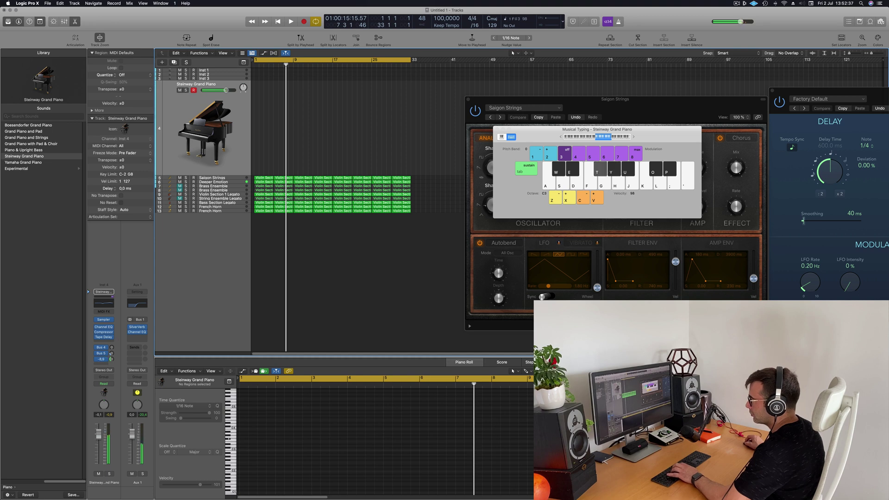
left_click(104, 366)
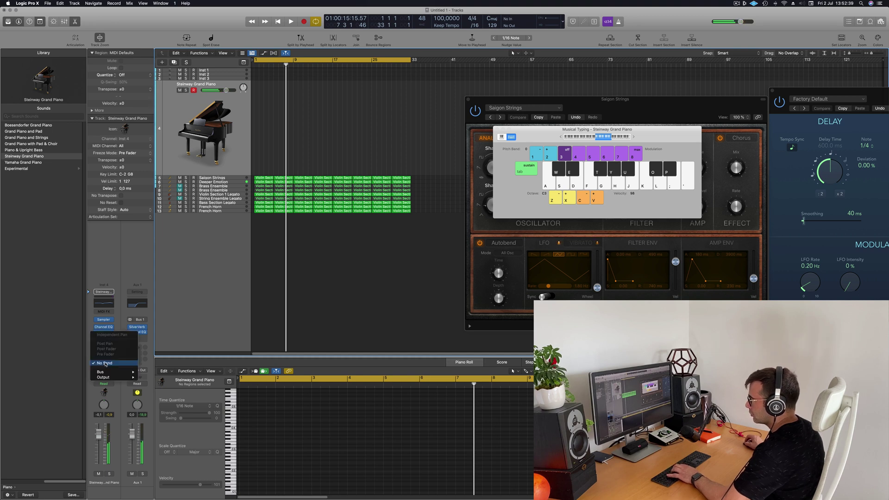
mouse_move(105, 372)
left_click(176, 296)
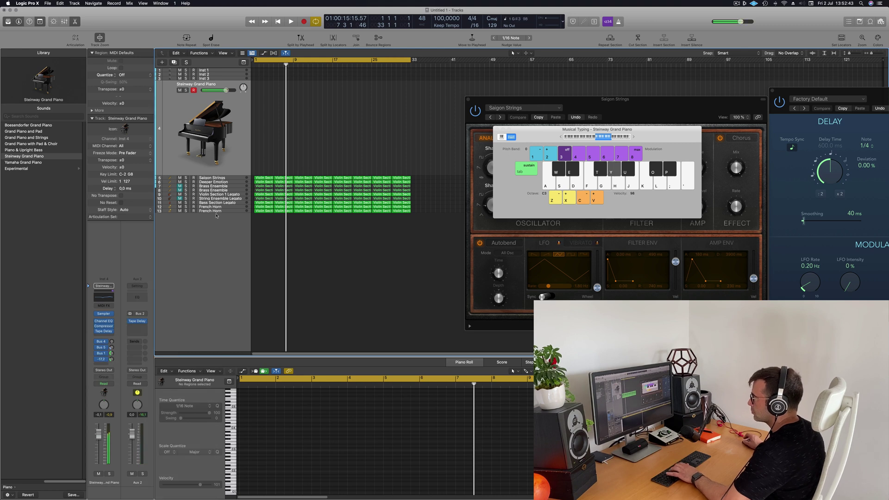
Step: Play the arrangement from the start and rehearse melody notes on the Steinway Grand Piano
key("space")
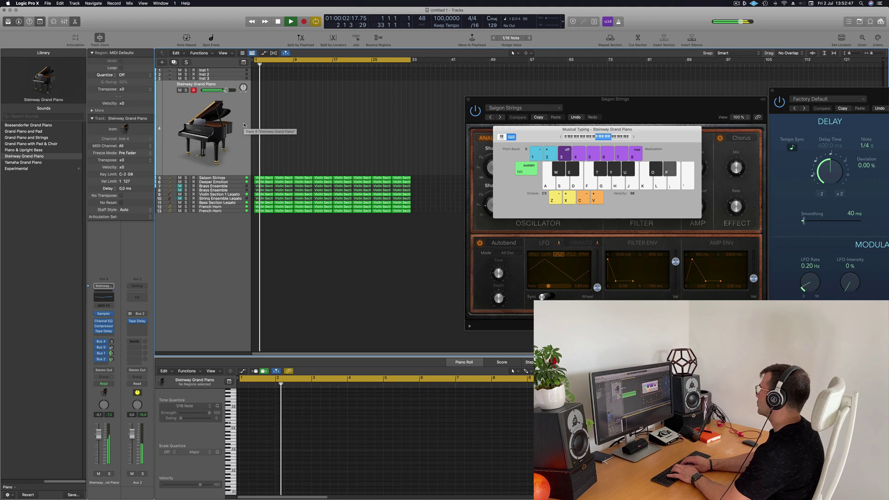
key("y")
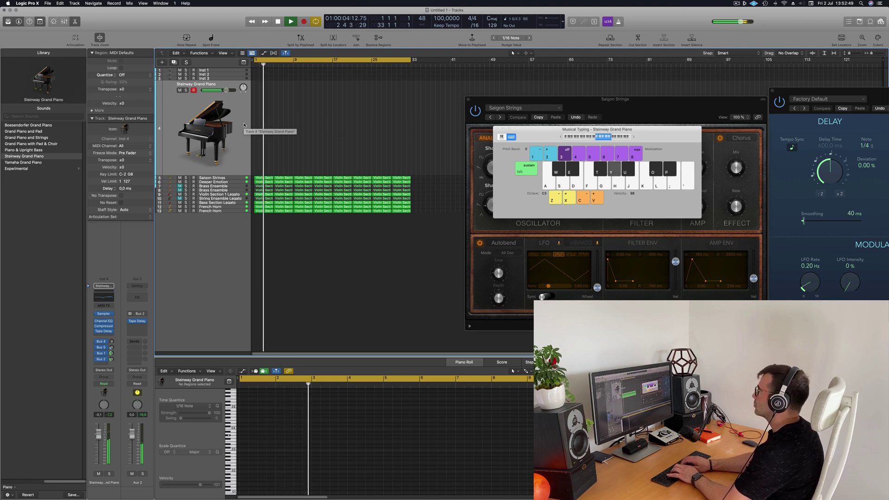
key("o")
key("p")
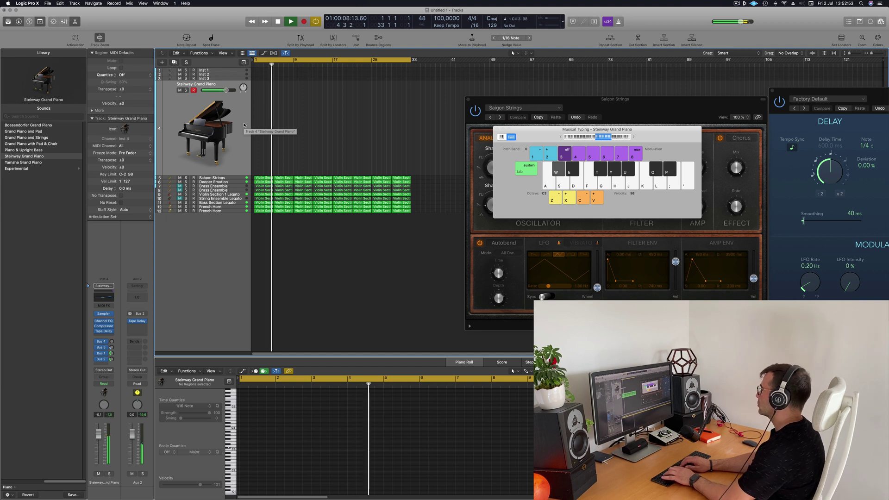
Step: Record a Steinway Grand Piano melody with Musical Typing over the arrangement from bar 5 to about bar 12
key("r")
key("o")
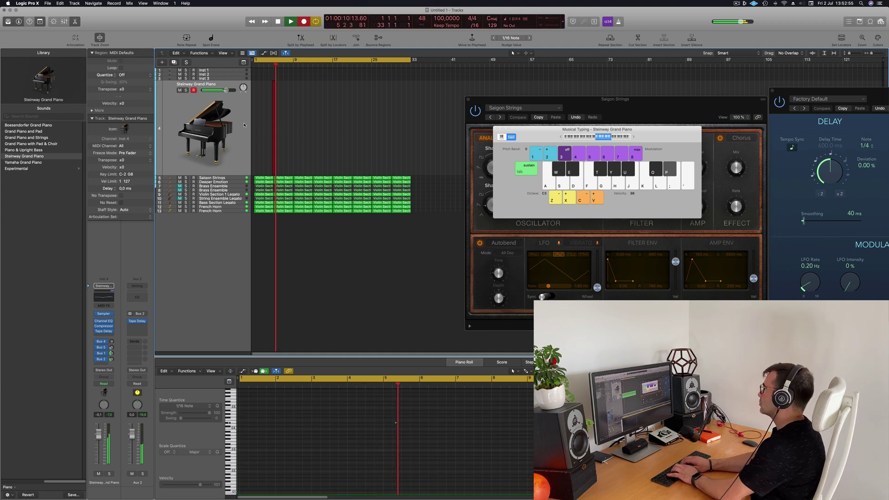
key("y")
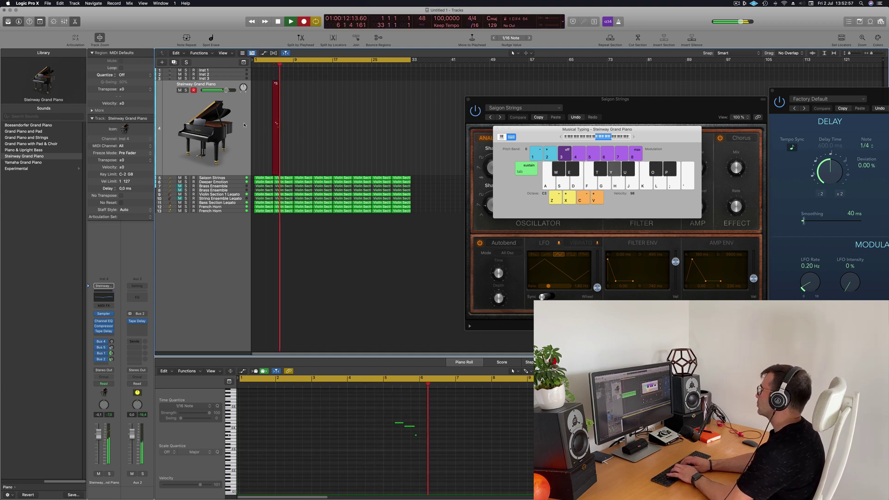
key("p")
key("p")
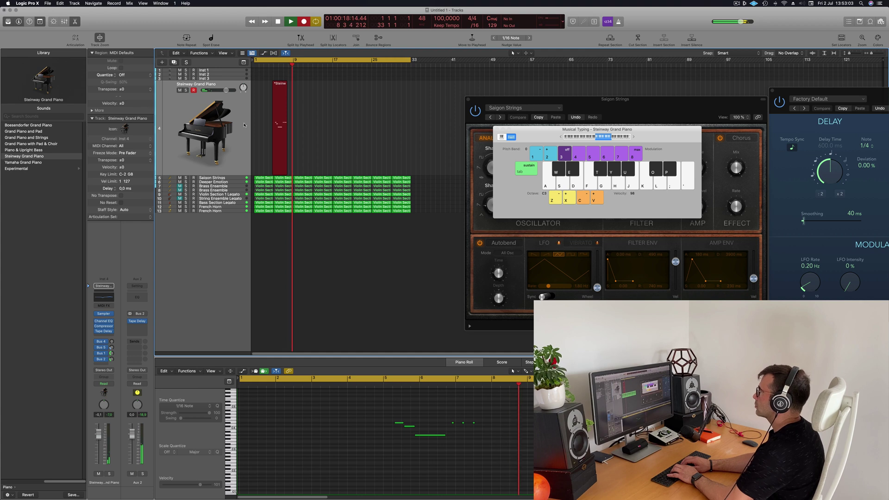
key("p")
key("y")
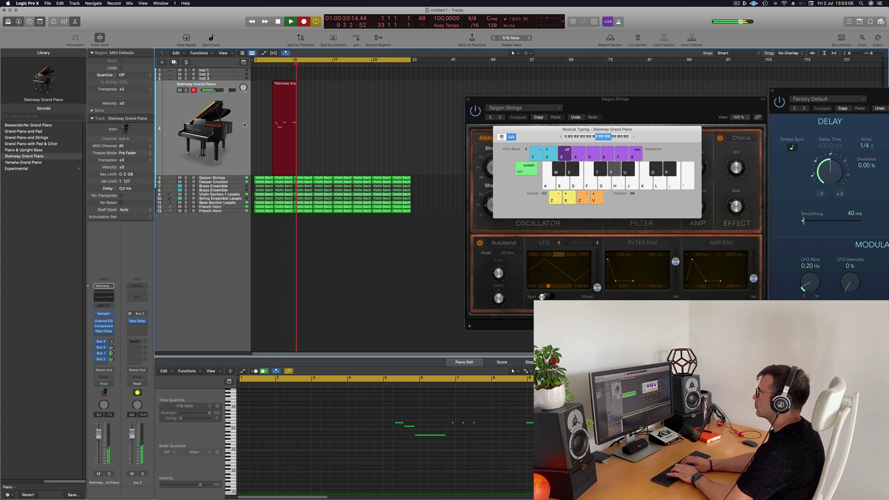
key("t")
key("u")
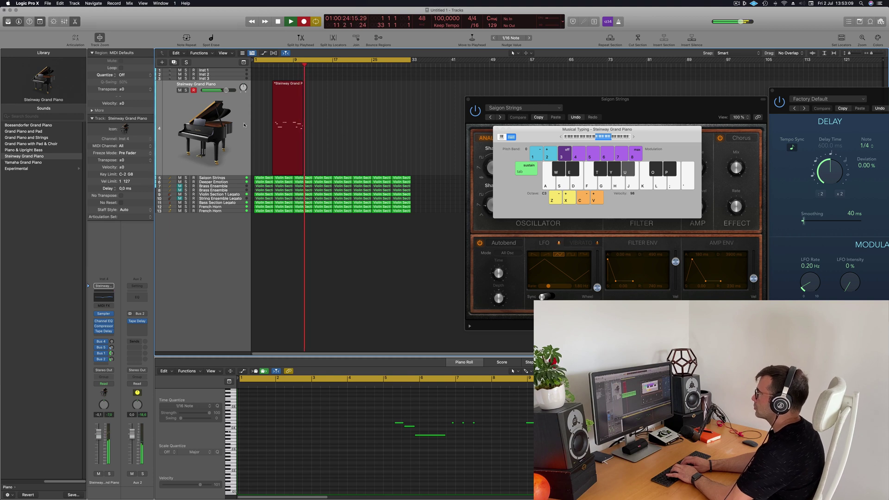
key("space")
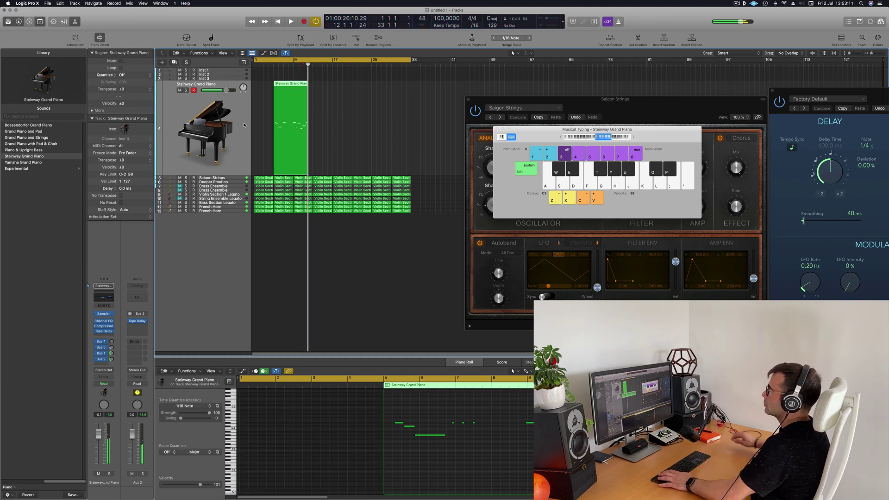
Step: Split the recorded piano region at bar 9, splitting the crossing notes, and delete the part before it
left_click(294, 84, "super")
key("super+t")
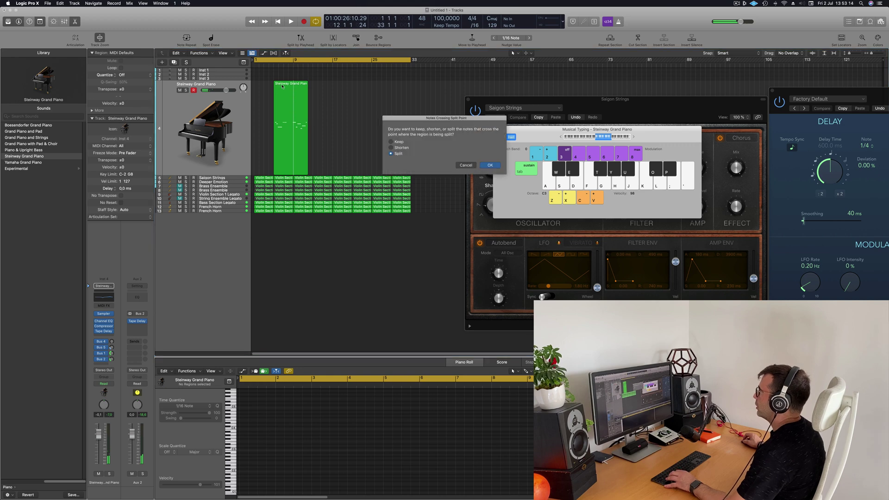
left_click(489, 164)
left_click(280, 107)
key("Delete")
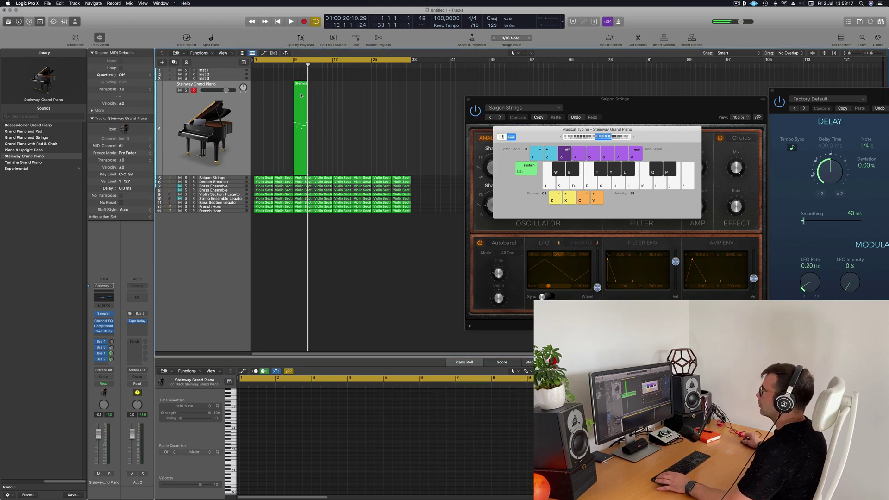
Step: Move the remaining piano region to bar 1 and play the arrangement from the start
left_click_drag(301, 111, 261, 112)
left_click(317, 124, "ctrl+alt")
key("super+Down")
key("super+Down")
key("super+Down")
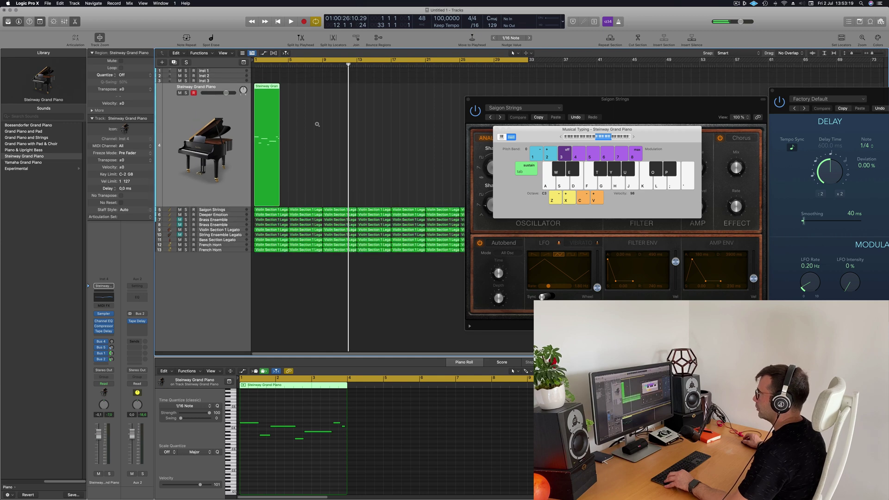
key("super+Left")
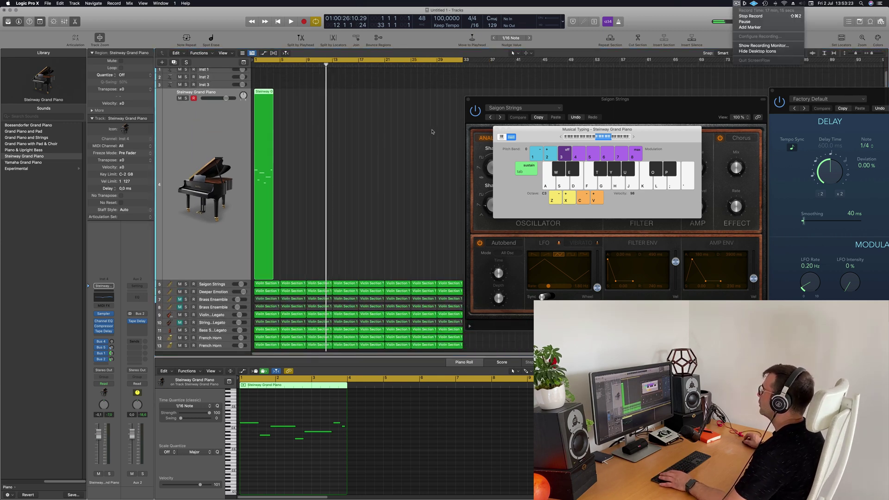
left_click(407, 135)
key("Return")
key("space")
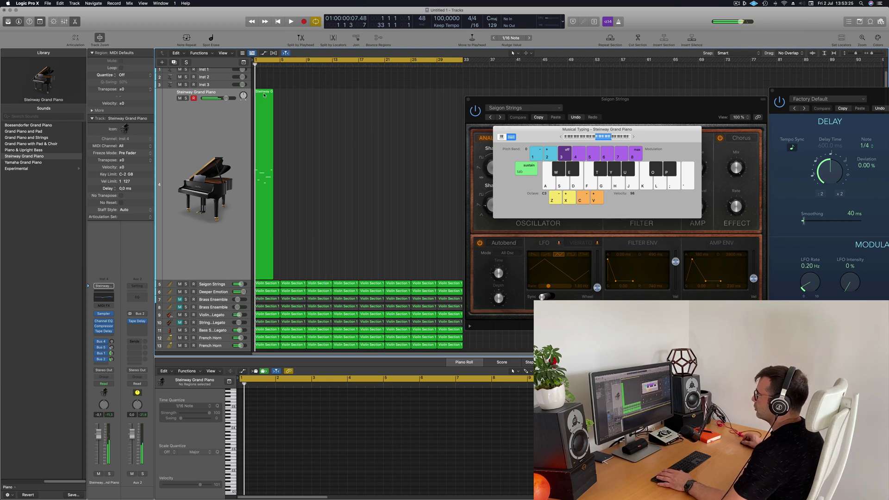
Step: Quantize the Steinway Grand Piano region to 1/16 notes with 60% swing and close the Musical Typing keyboard
left_click(264, 139)
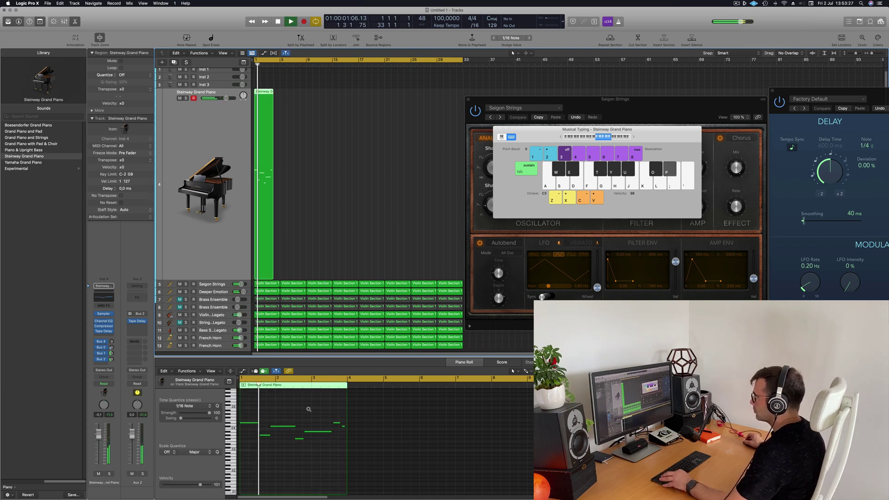
key("super+Right")
key("space")
key("super+a")
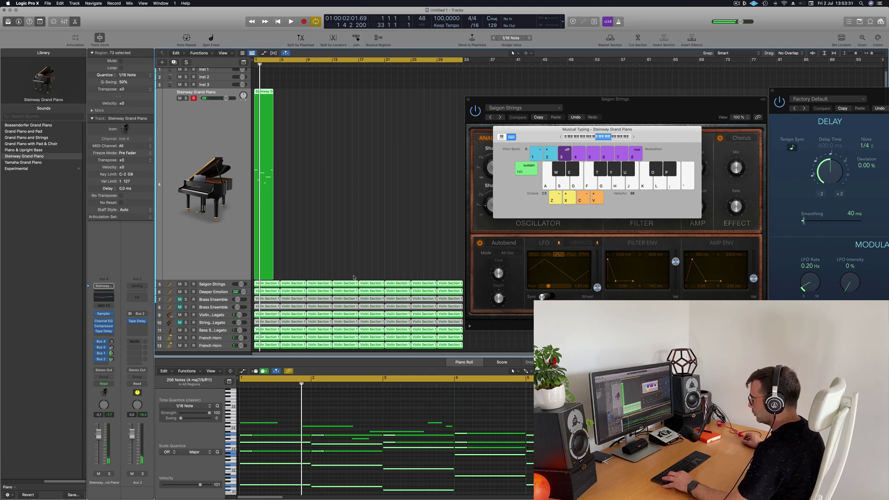
key("super+k")
left_click(318, 225)
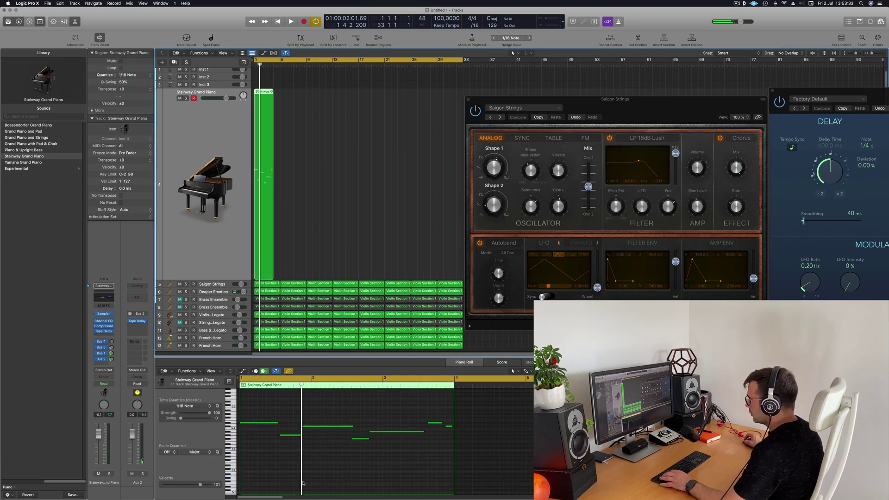
Step: Play the piano region from the start and try aligning its second note with beat 3 of bar 1
left_click(275, 466)
key("space")
key("super+Right")
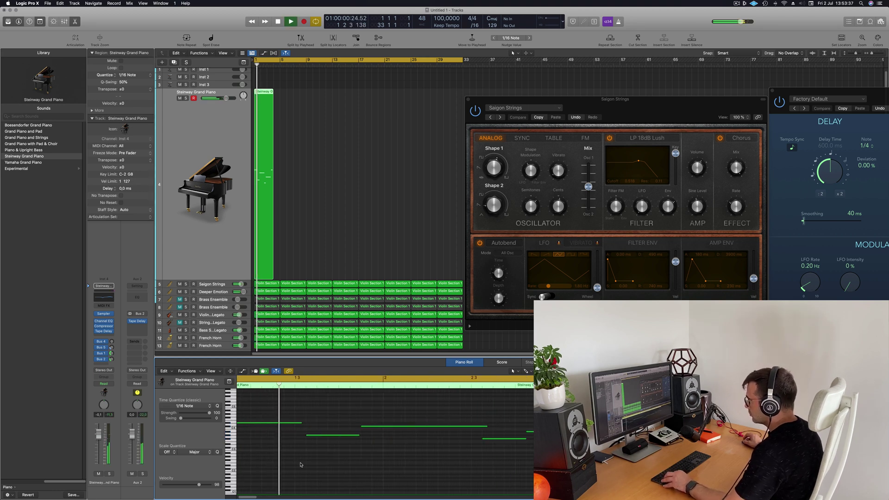
key("space")
key("space")
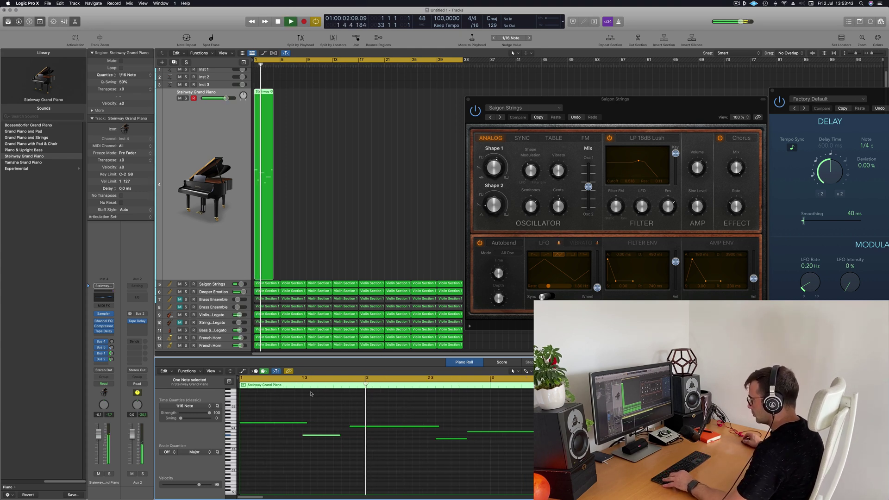
key("Return")
key("super+Left")
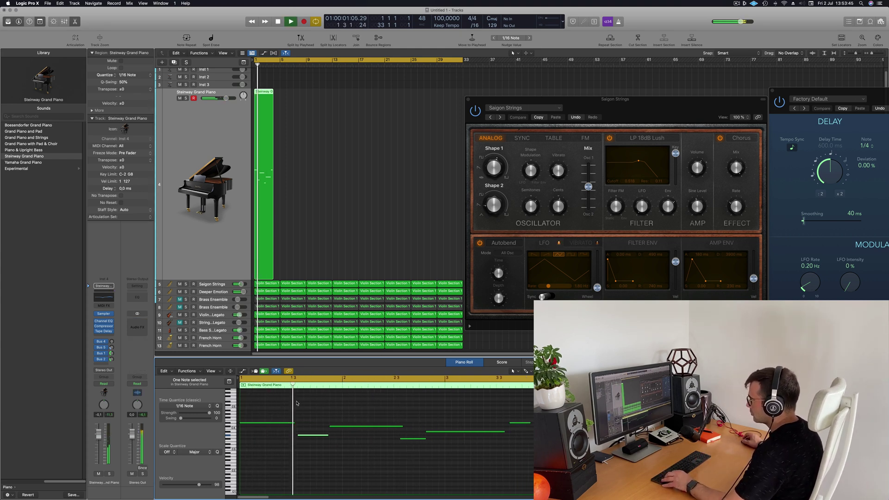
key("super+Left")
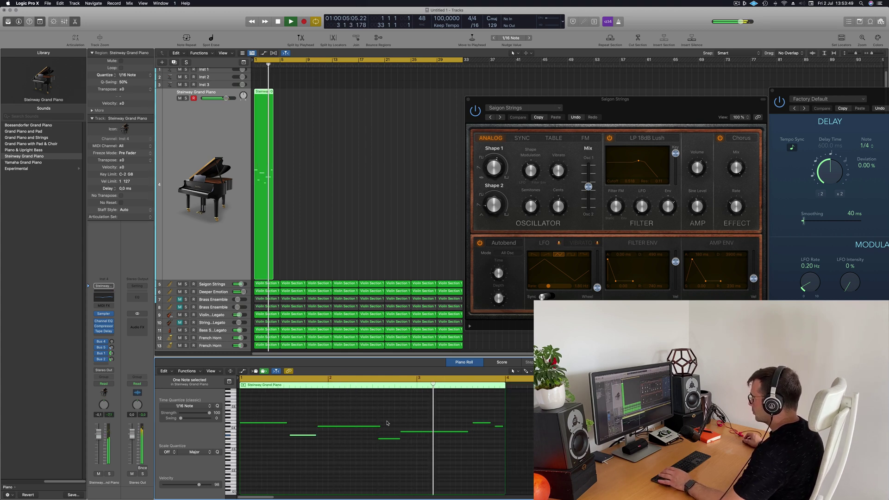
Step: Shorten the first piano note to a length of 0 2 0 0 and align the second note with beat 3 of bar 1
left_click_drag(304, 417, 365, 444)
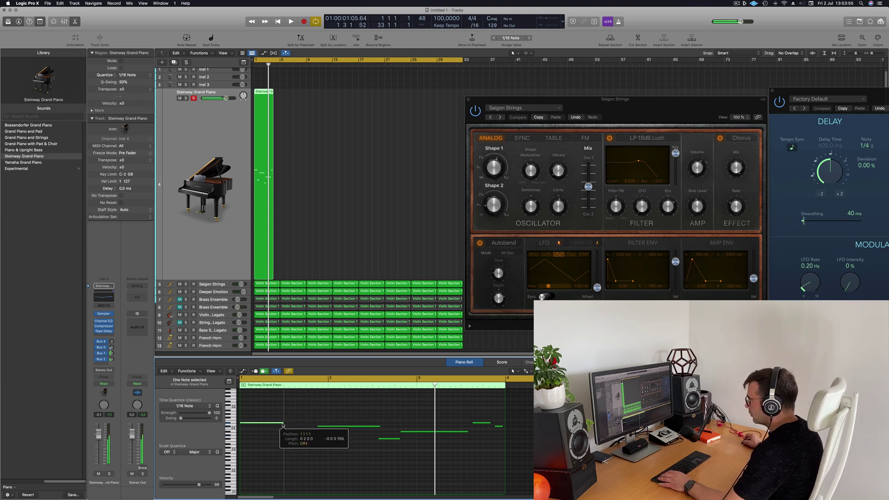
left_click(330, 437)
left_click_drag(310, 436, 316, 436)
key("space")
key("super+Left")
key("super+Left")
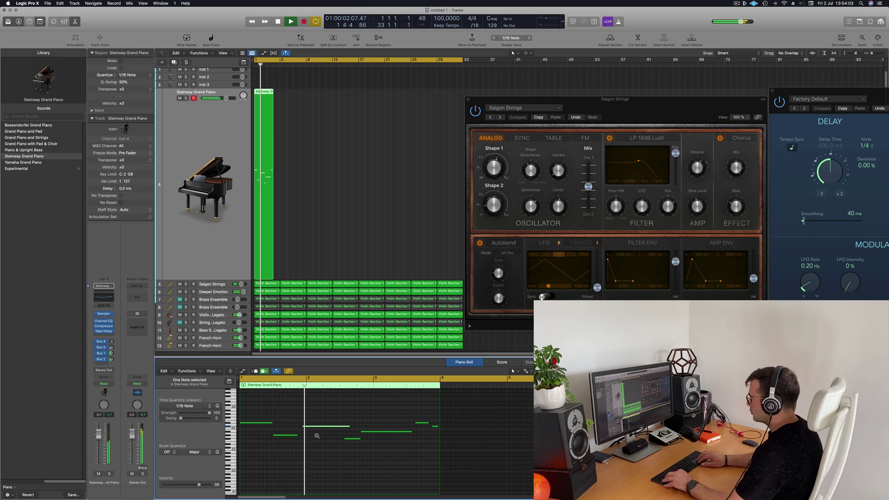
Step: Start the third piano note on bar 2, shorten it, and shift the fourth and fifth notes to beats 3 and 4
key("Return")
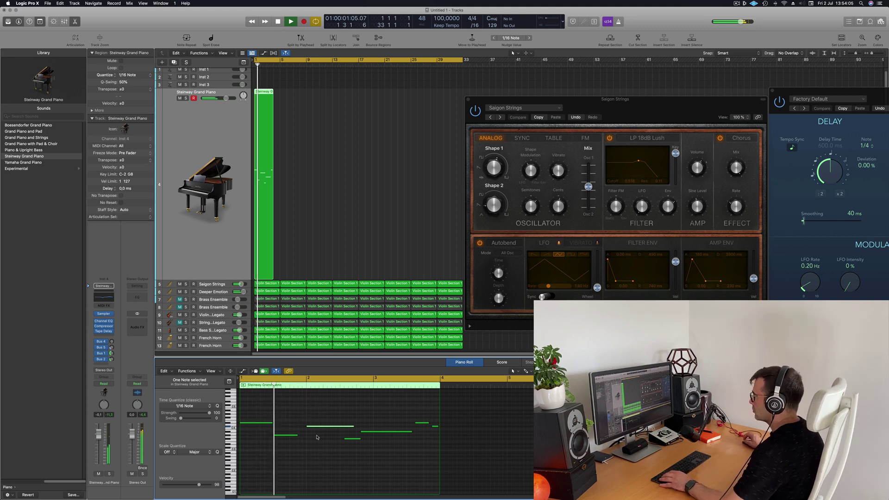
left_click_drag(353, 426, 339, 426)
left_click(350, 442)
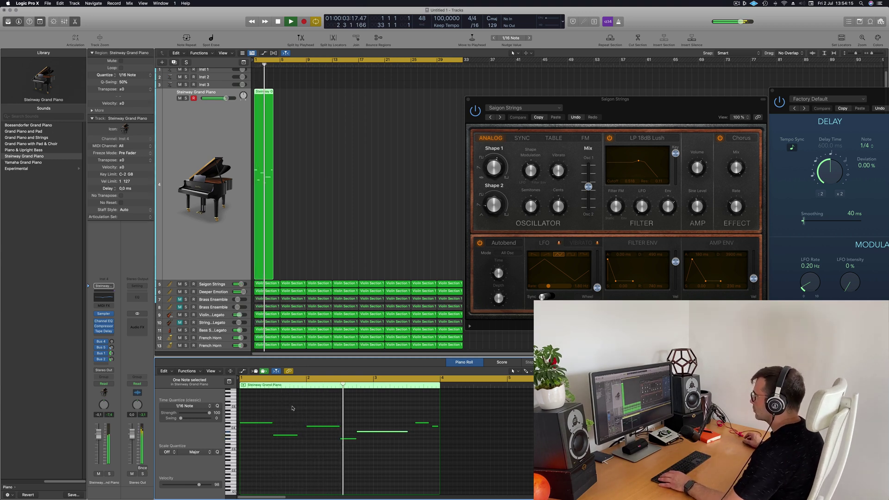
key("super+Left")
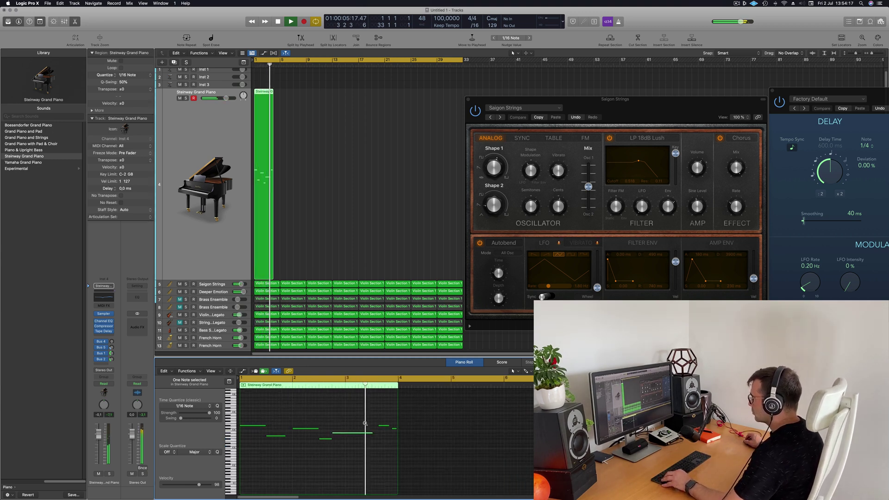
Step: Shift the last two piano notes to beats 3 and 4 of bar 3 and replay the melody from the start
key("space")
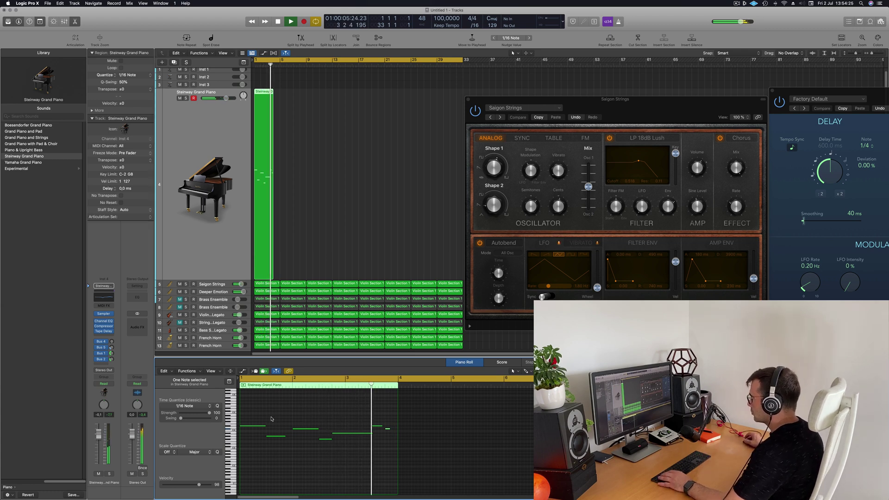
key("space")
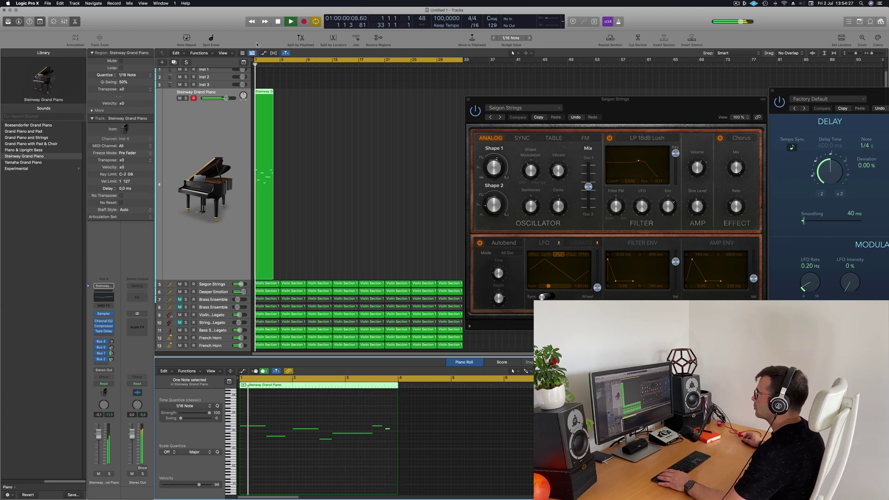
left_click(216, 263)
key("space")
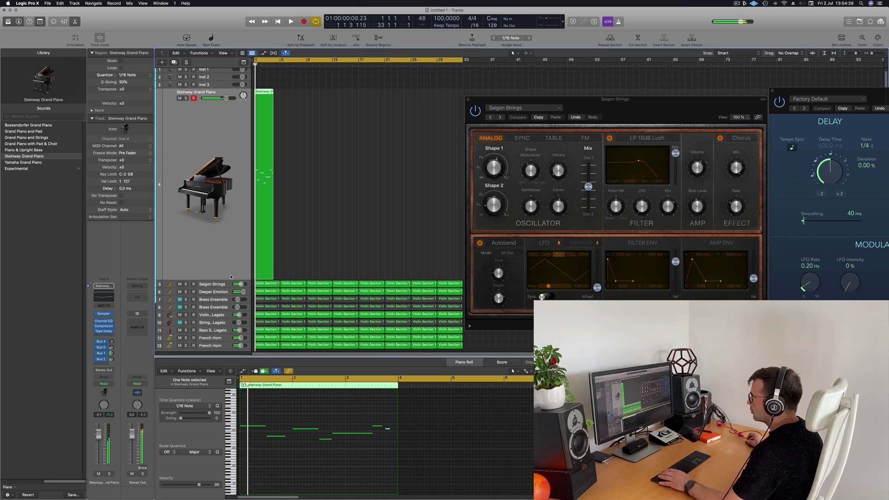
Step: Show the Mixer, play the arrangement, and unmute both Brass Ensemble channels and the String Ensemble Legato channel
key("super+Up")
key("super+Up")
key("super+Up")
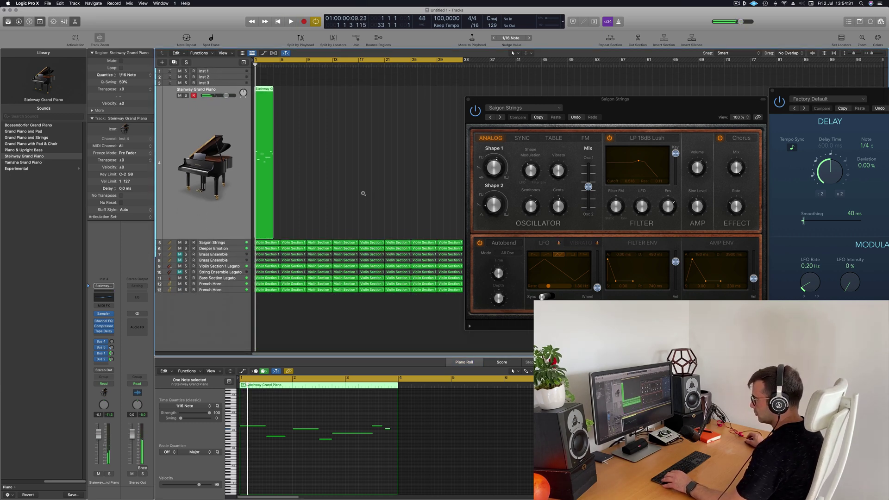
left_click(341, 304)
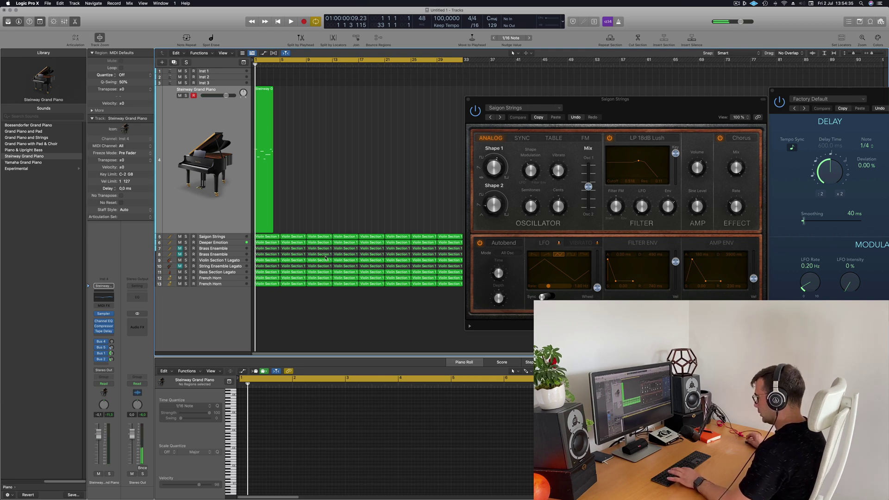
key("x")
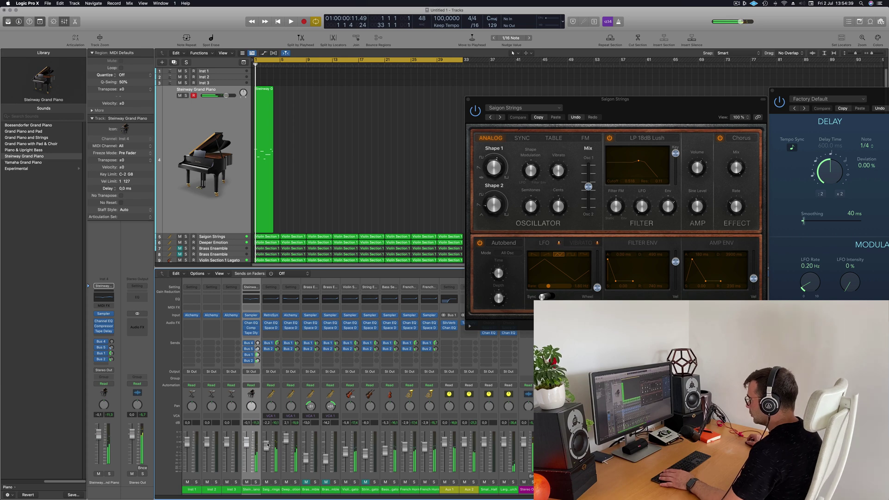
key("space")
key("space")
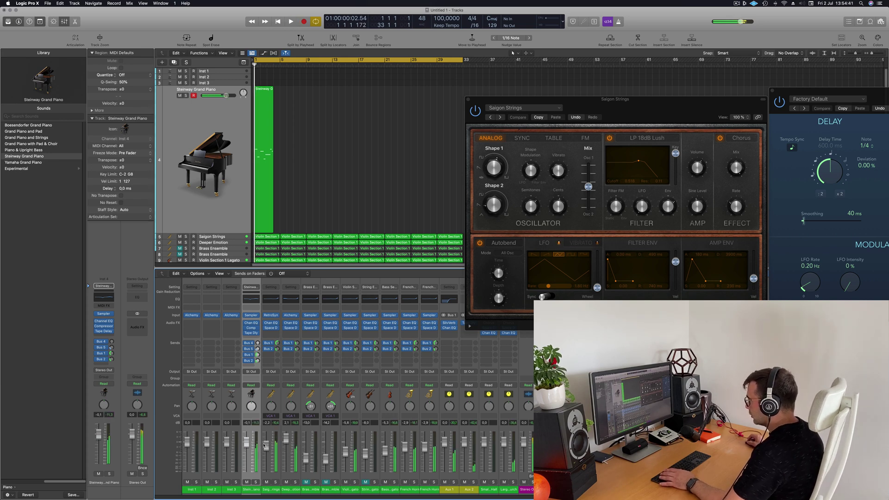
left_click(326, 483)
left_click(307, 482)
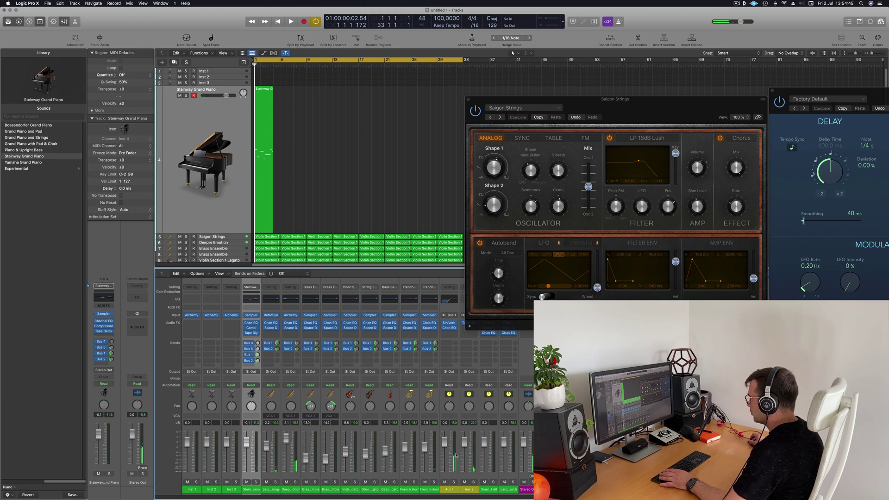
Step: Select all channels from Steinway Grand Piano to the last French Horn, lower their faders to minus infinity, and start playback
left_click(426, 492)
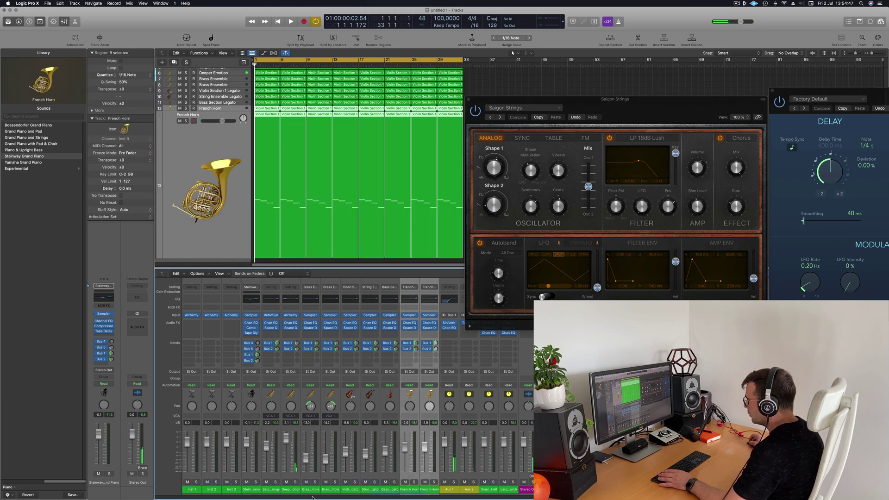
left_click(252, 452, "shift")
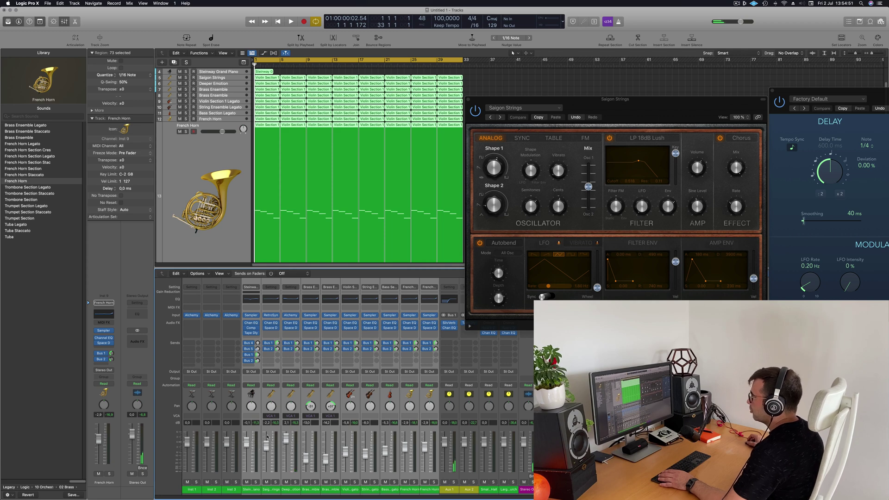
left_click_drag(267, 449, 266, 473)
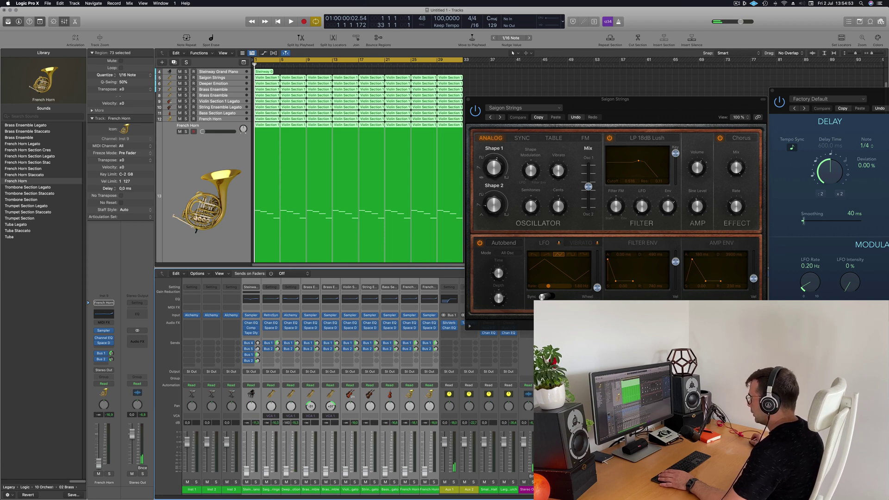
key("space")
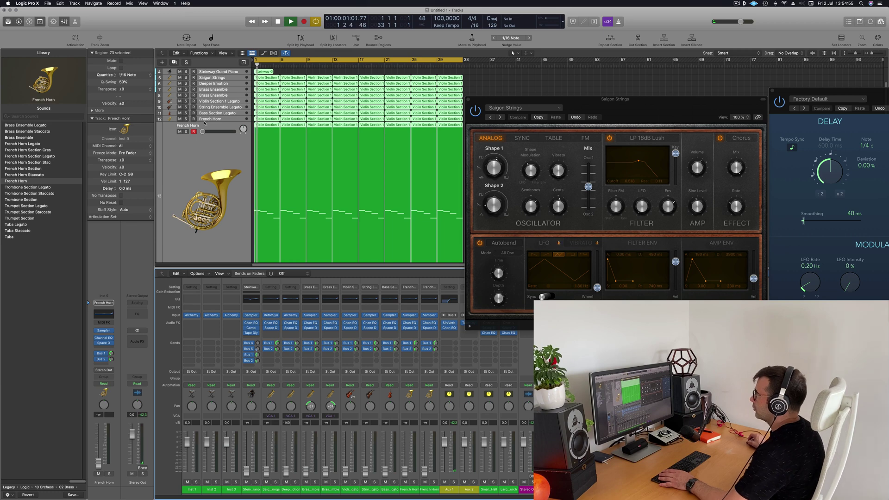
Step: Play the arrangement from the start and raise the Deeper Emotion track's fader to just below 0 dB
scroll(234, 97, "up", 3)
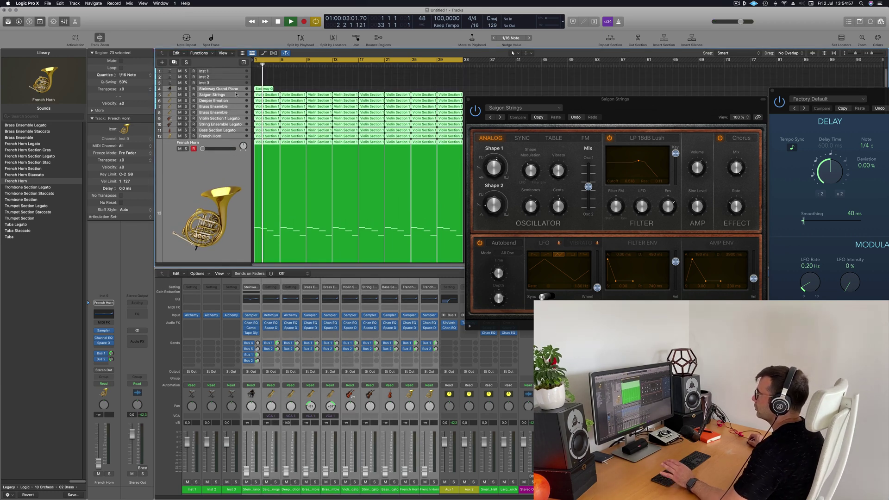
left_click(235, 95)
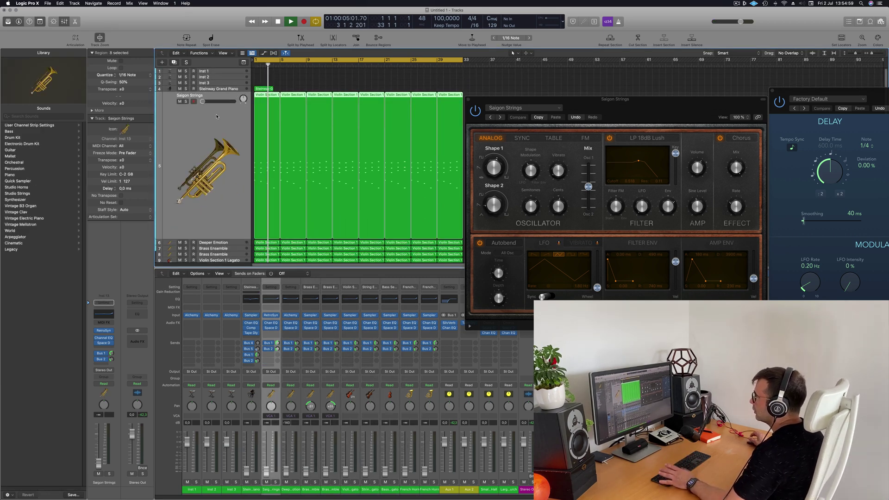
key("Return")
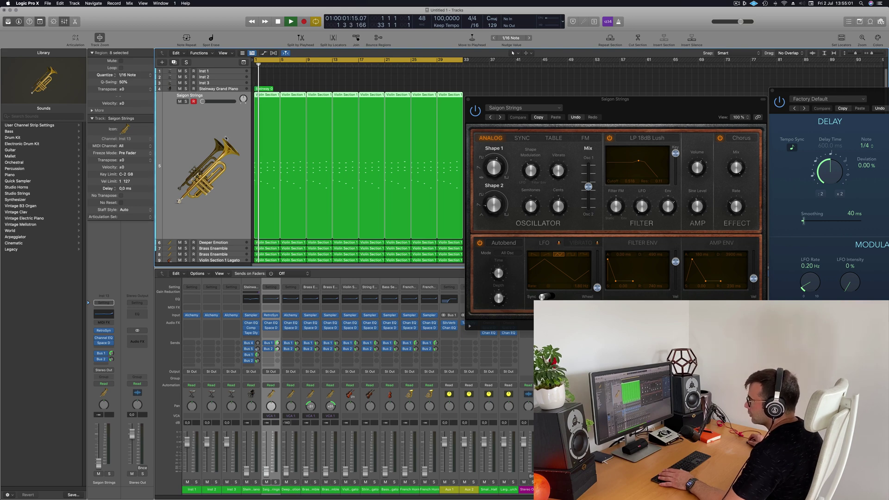
key("space")
key("Down")
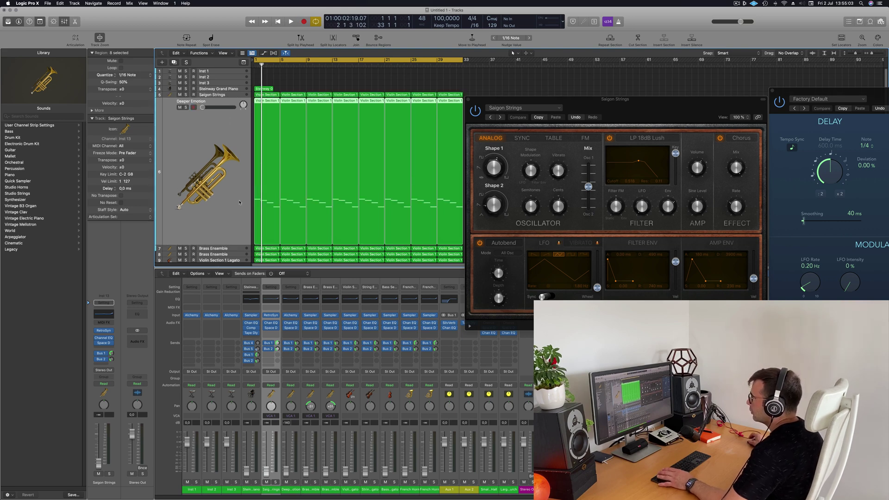
key("Return")
key("space")
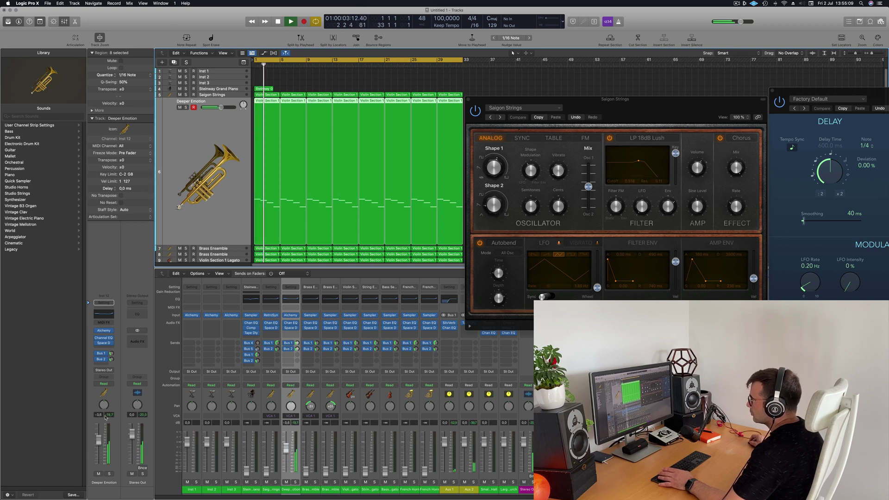
left_click_drag(99, 443, 99, 439)
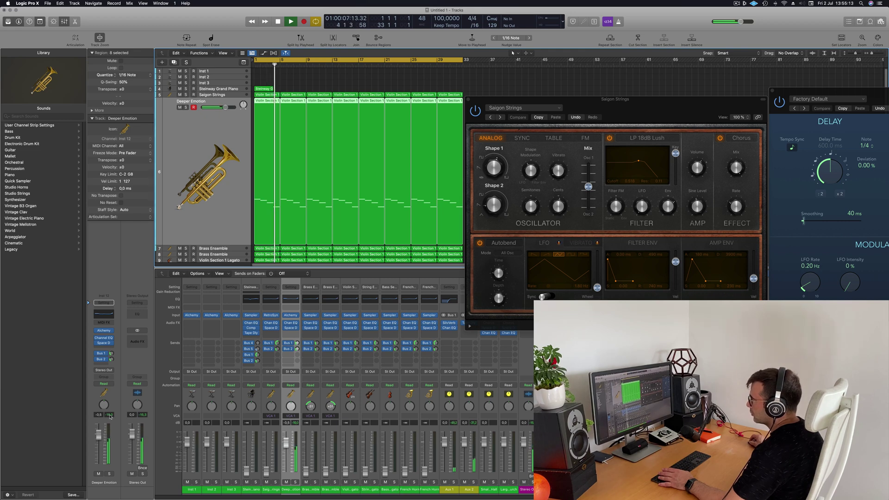
Step: Open Deeper Emotion's Alchemy instrument, move its window clear of the tracks, and show the track's notes in the Piano Roll
left_click(105, 332)
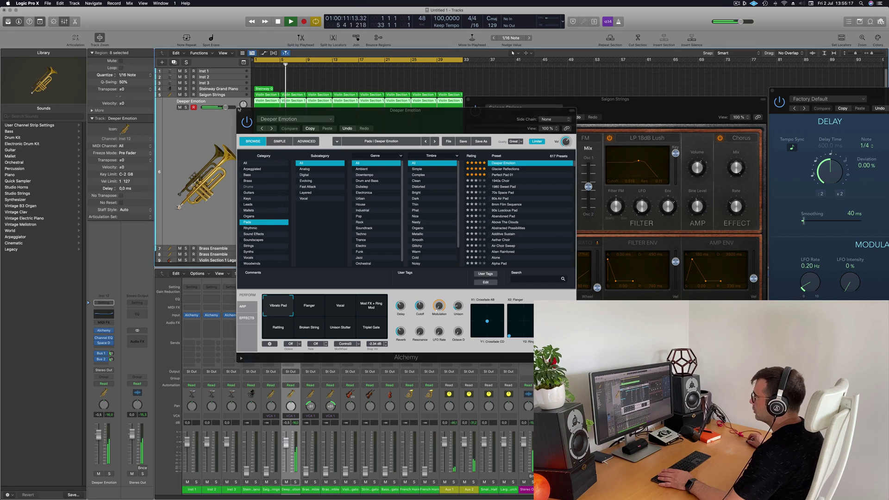
left_click_drag(288, 117, 658, 173)
double_click(341, 102)
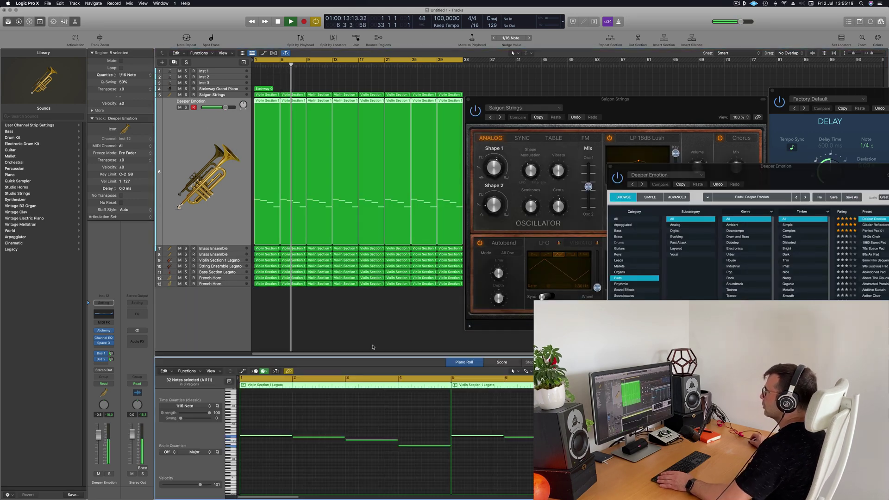
Step: Try the Deeper Emotion notes an octave higher during playback, and transpose them back down an octave
key("alt+shift+Up")
key("space")
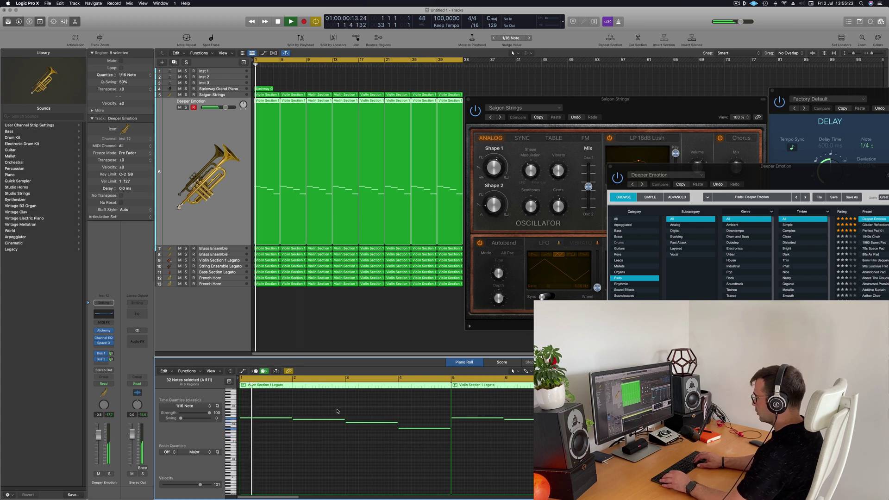
key("alt+shift+Down")
key("space")
key("space")
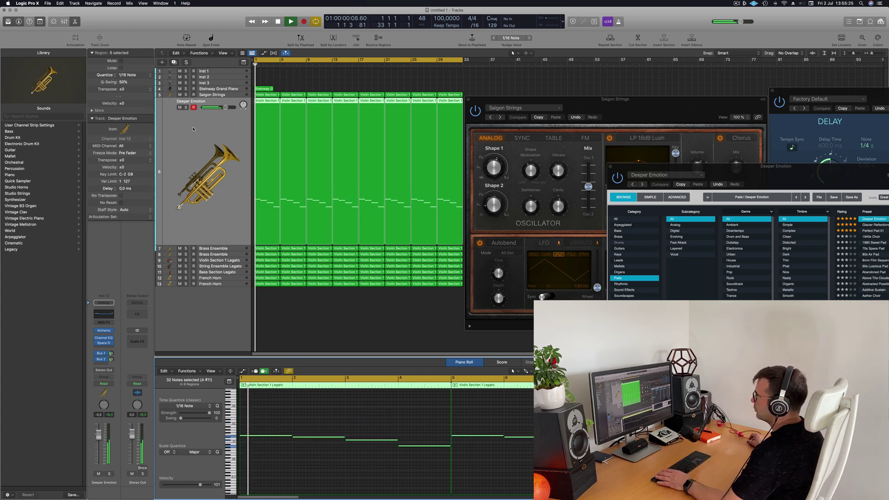
Step: Select the Saigon Strings track, play from the start, and raise its fader to about -9 dB
key("Tab")
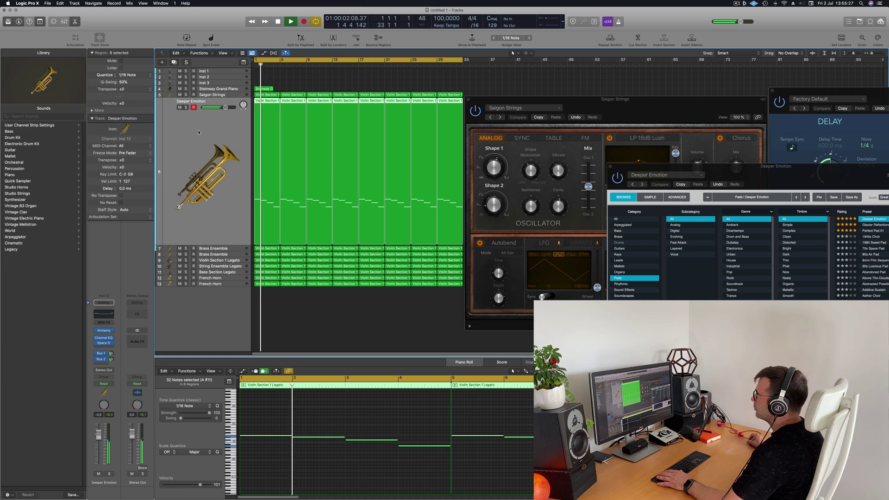
key("space")
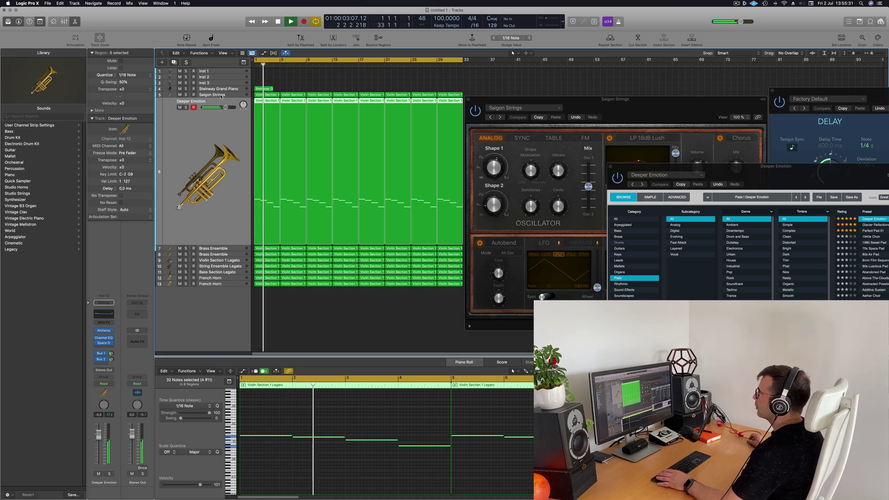
left_click(221, 96)
key("space")
key("space")
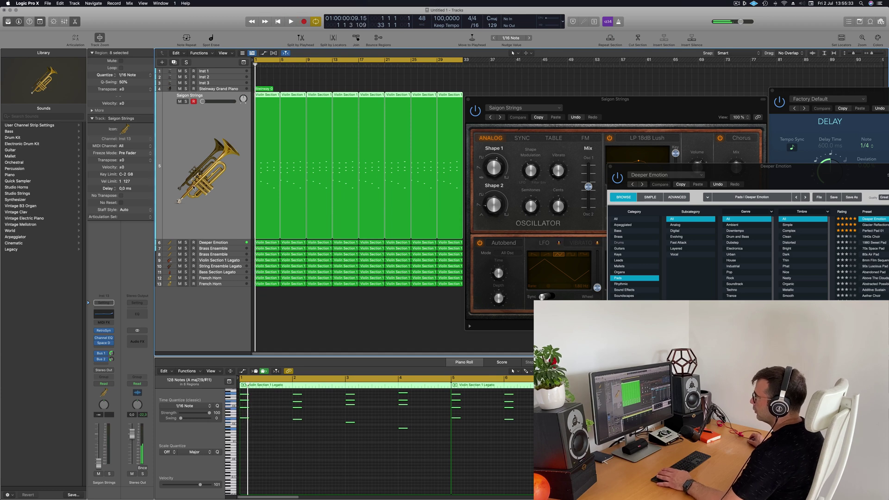
left_click_drag(99, 467, 99, 448)
key("space")
key("space")
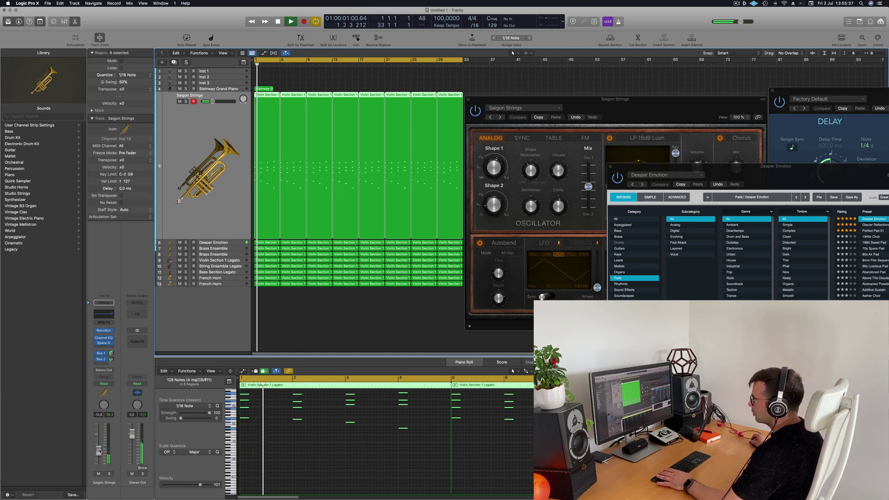
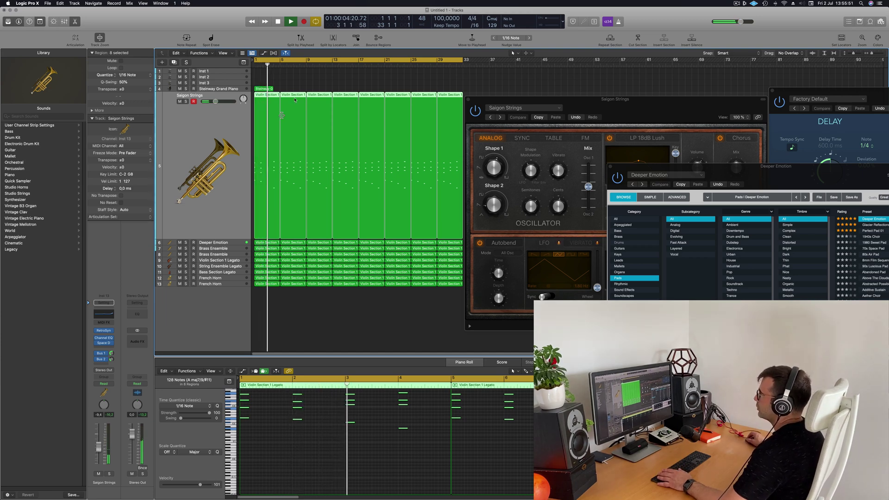
Step: Select the Bass Section Legato track and raise its fader to about -10 dB during playback
left_click(264, 88)
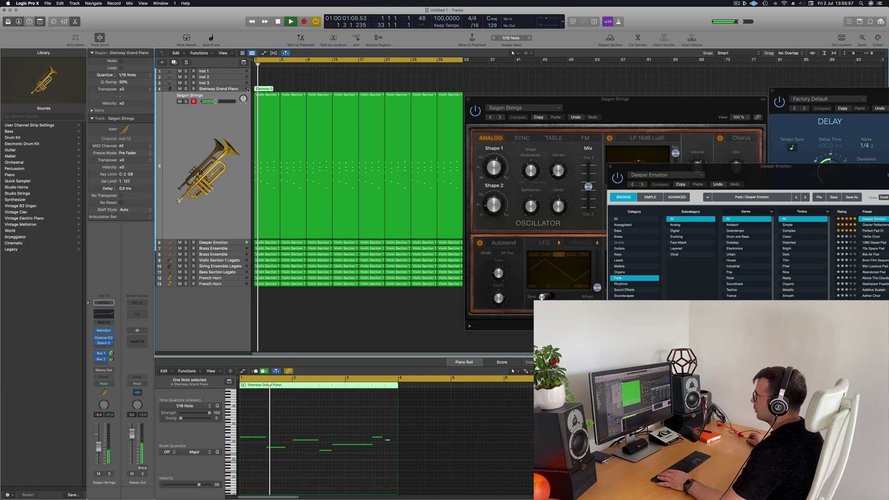
left_click(231, 273)
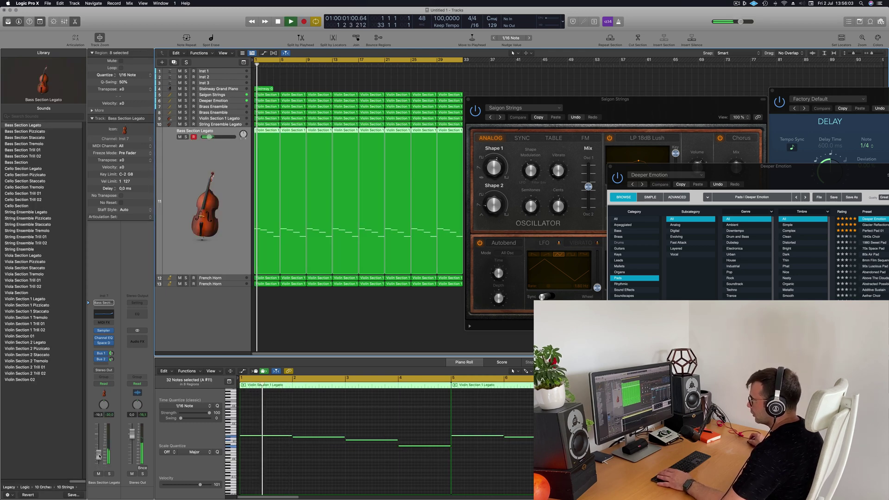
left_click_drag(99, 456, 101, 445)
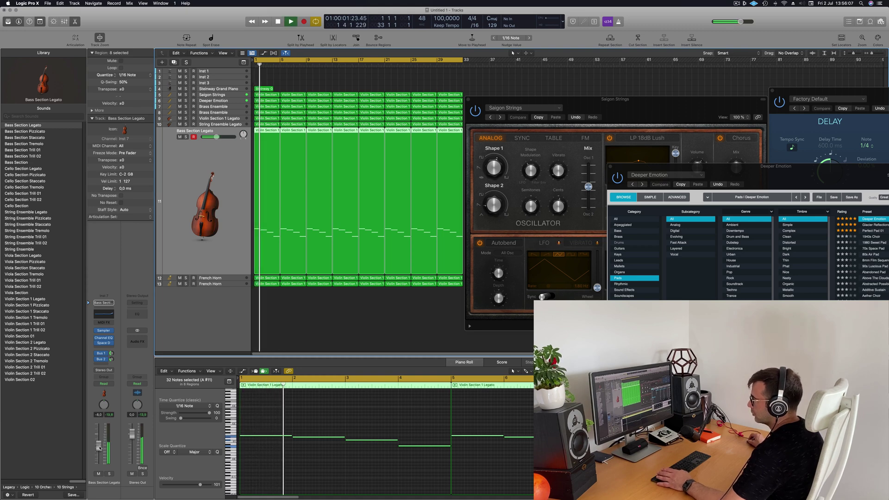
left_click_drag(100, 450, 100, 451)
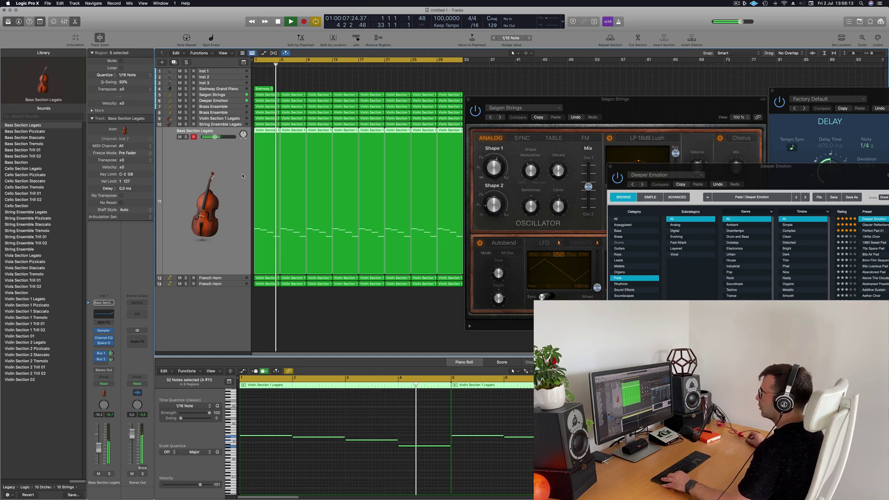
Step: Select all regions in the arrangement and rename them after their tracks
key("cmd+a")
right_click(297, 130)
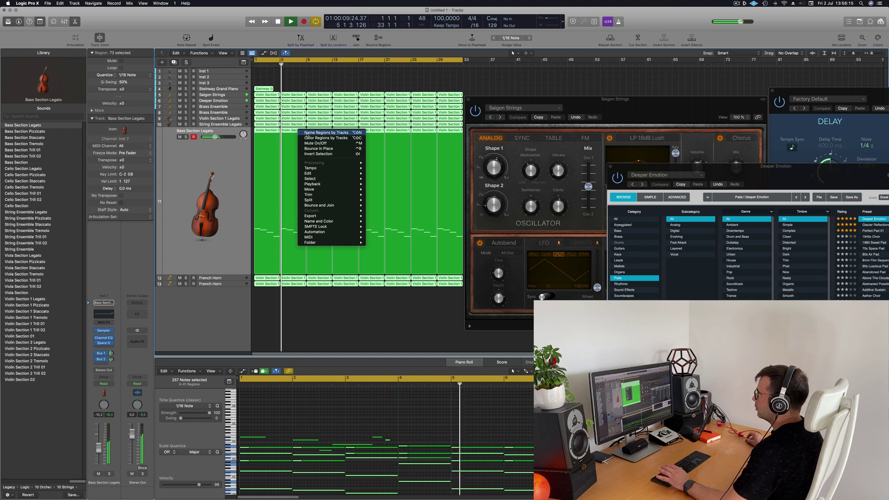
left_click(251, 142)
Step: Play from the start and raise the faders of both French Horn tracks to about -16 dB
left_click(222, 271)
key("Return")
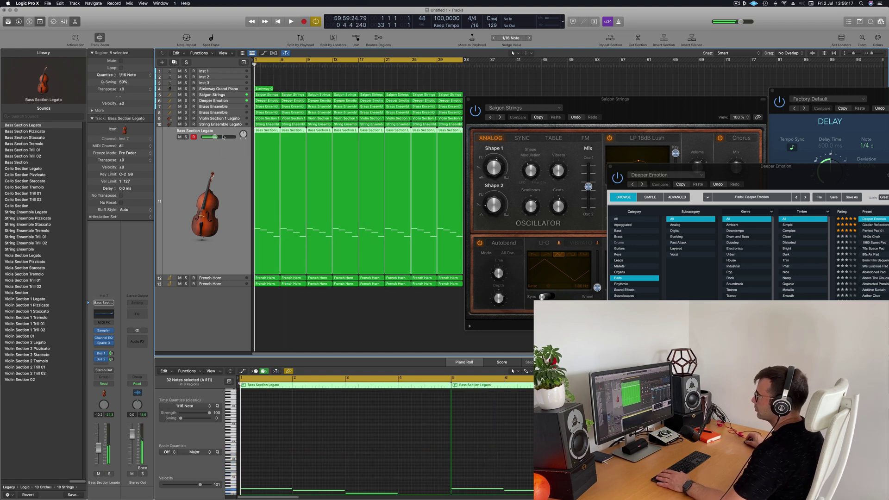
left_click(225, 285)
key("space")
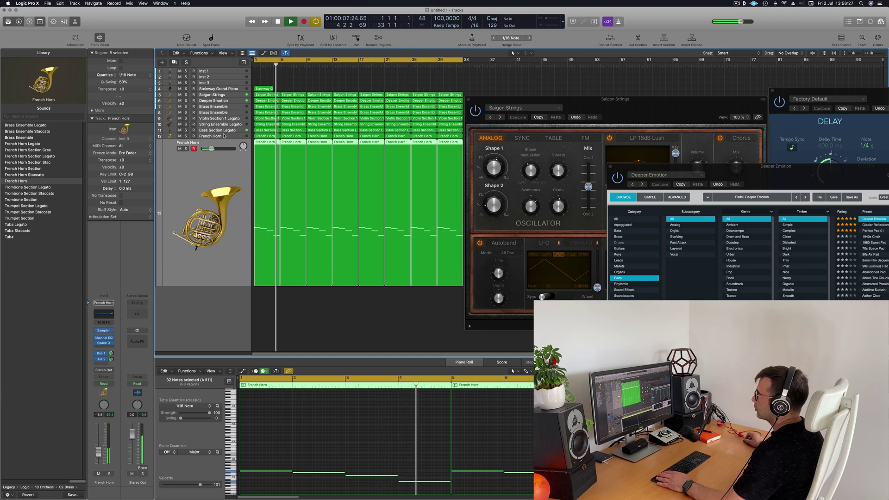
key("Up")
key("Return")
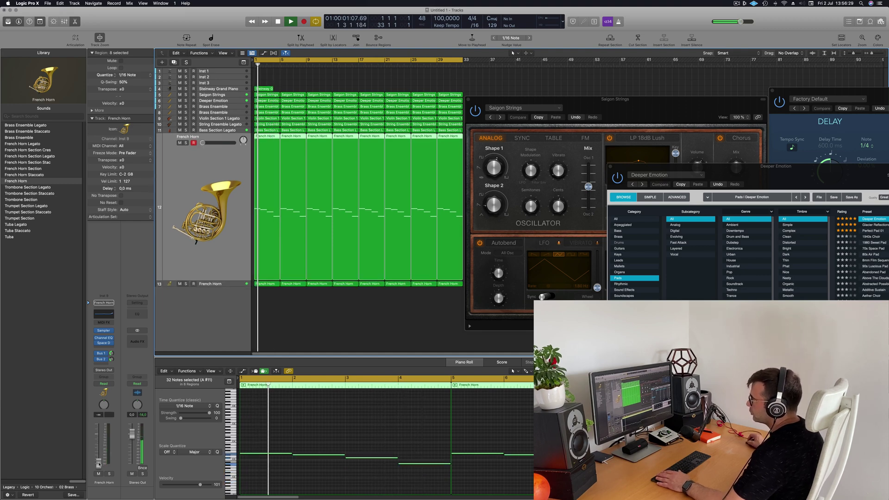
left_click_drag(98, 464, 99, 451)
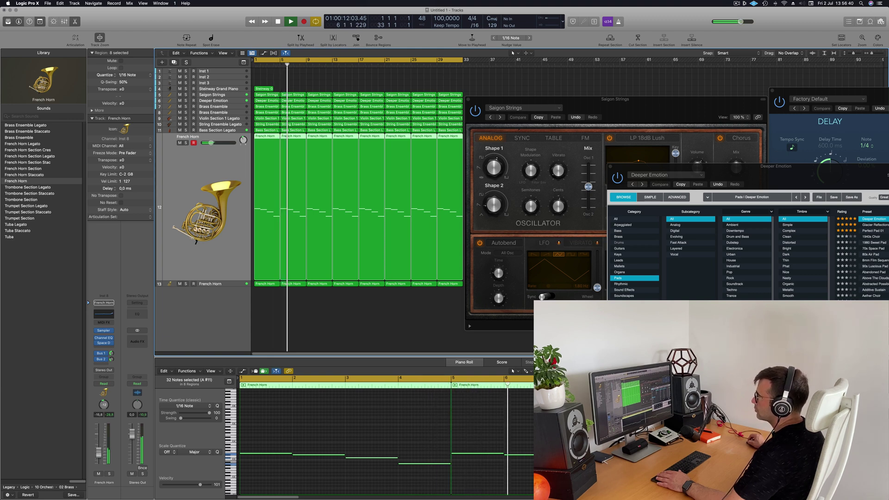
Step: Enable the low-cut band in String Ensemble Legato's Channel EQ and set its cutoff to about 206 Hz
left_click(233, 131)
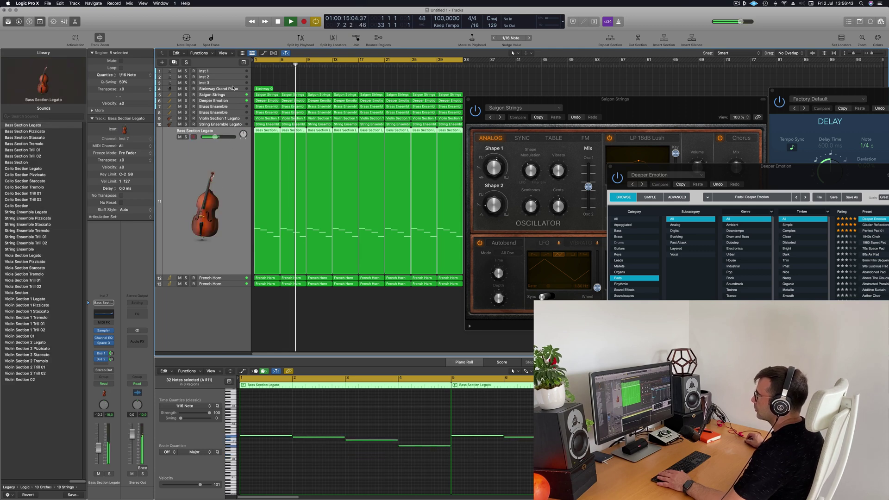
left_click(220, 124)
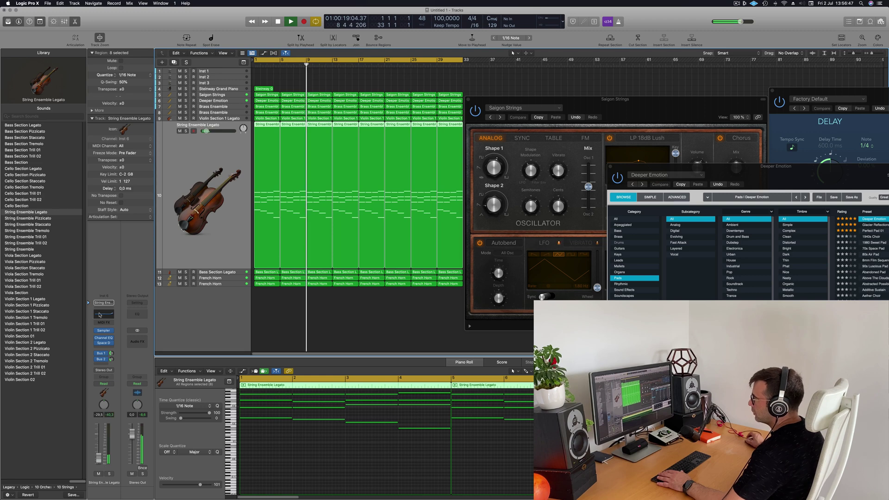
left_click(104, 338)
left_click(310, 116)
left_click_drag(399, 179, 448, 169)
left_click(103, 339)
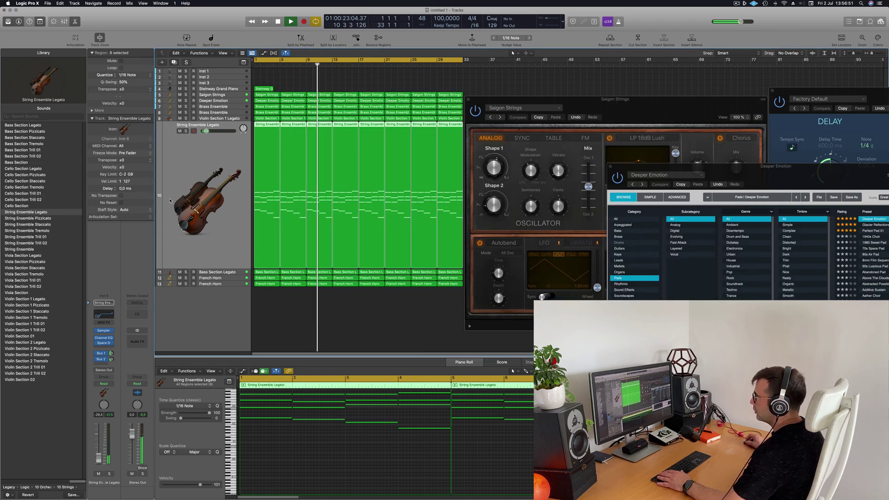
Step: Raise the String Ensemble Legato fader to about -14 dB, reviewing its Channel EQ and briefly soloing the track
left_click_drag(109, 459, 99, 450)
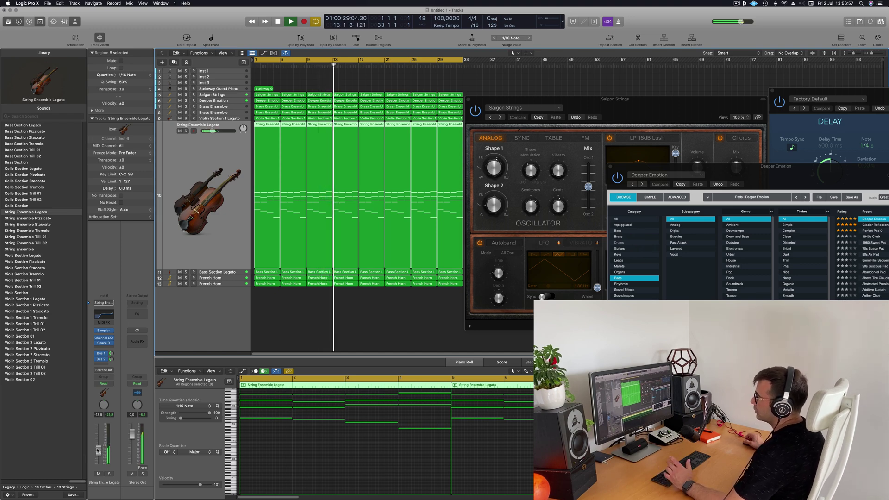
left_click(104, 315)
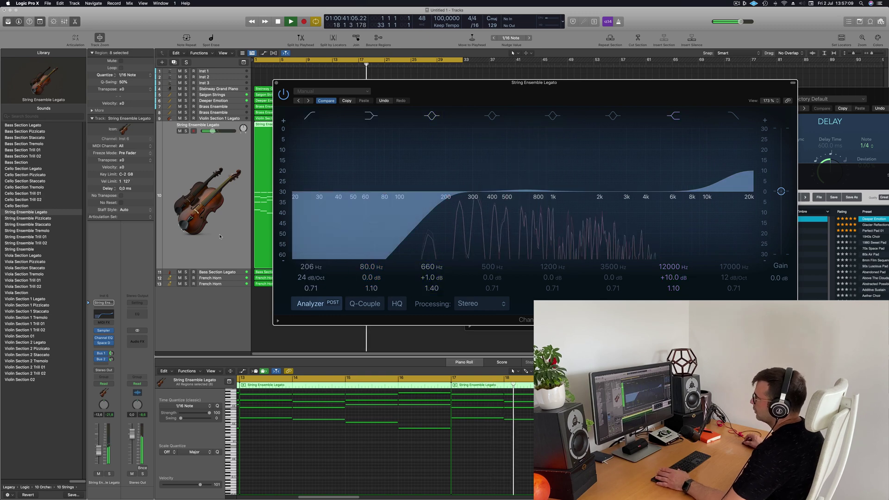
left_click(277, 82)
left_click(110, 475)
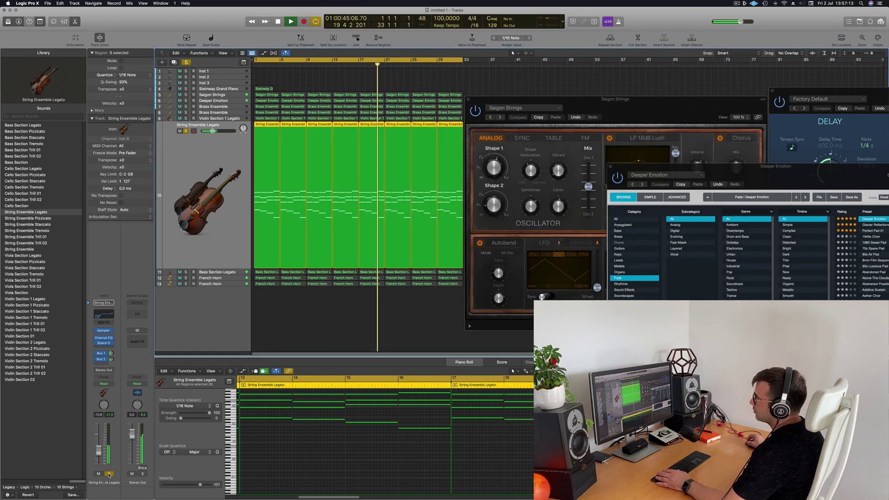
left_click(109, 474)
left_click_drag(98, 450, 98, 451)
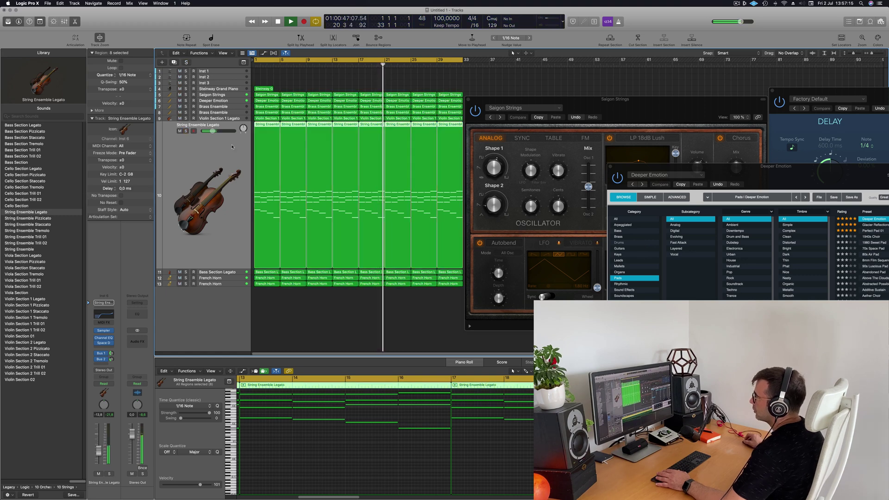
Step: Play Violin Section 1 Legato from the start, soloing it briefly, and raise its fader to about -16 dB
left_click(225, 119)
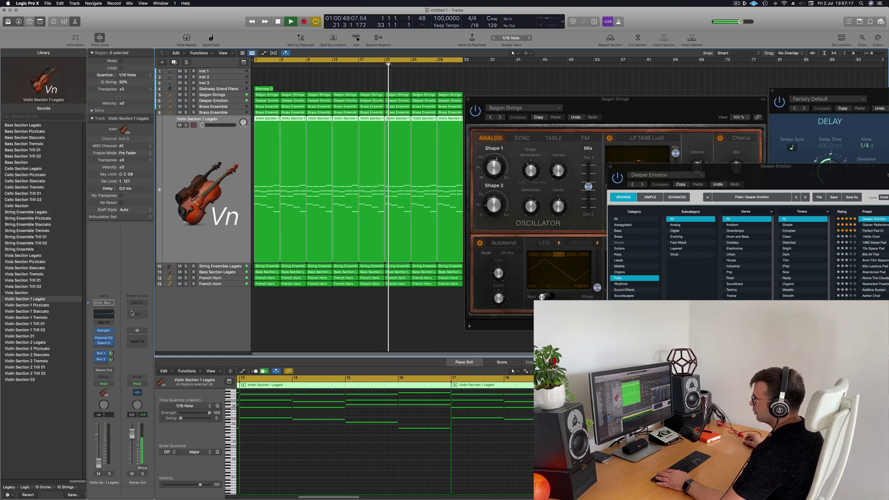
key("Return")
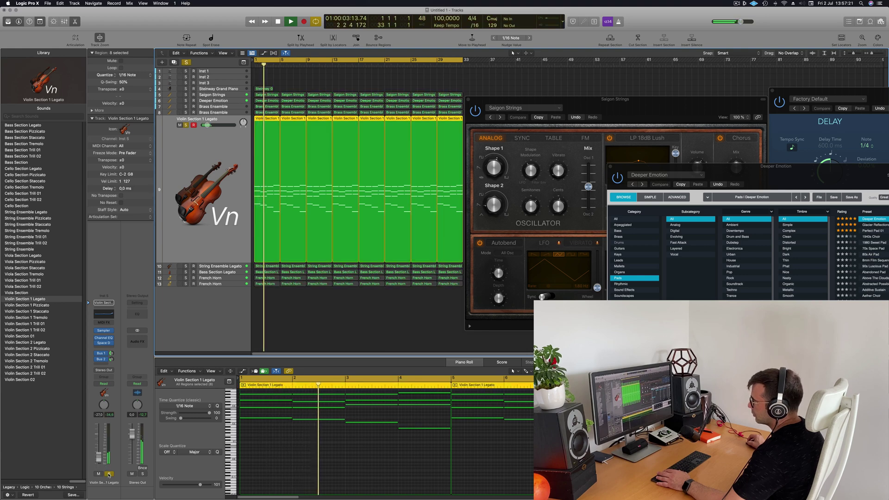
left_click_drag(99, 459, 99, 453)
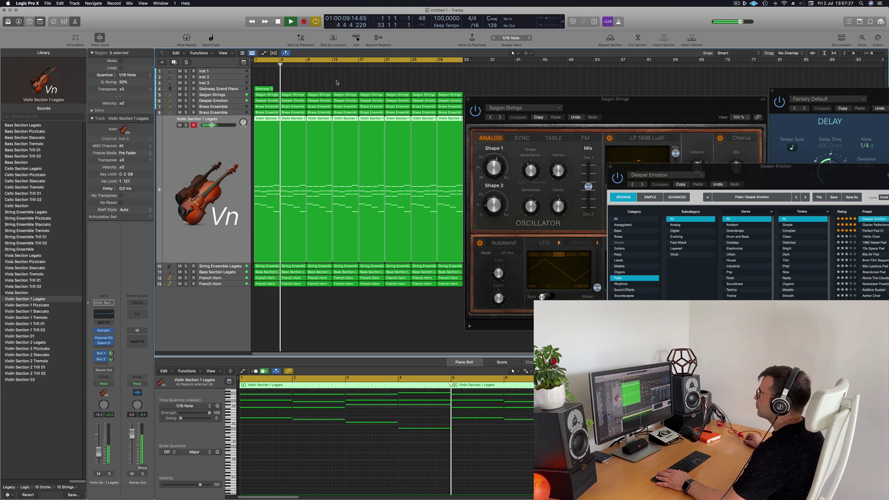
Step: Play from the start, raise the lower Brass Ensemble fader to about -22 dB and the upper to about -18 dB, and move the Saigon Strings window aside
key("shift+super+a")
left_click(228, 114)
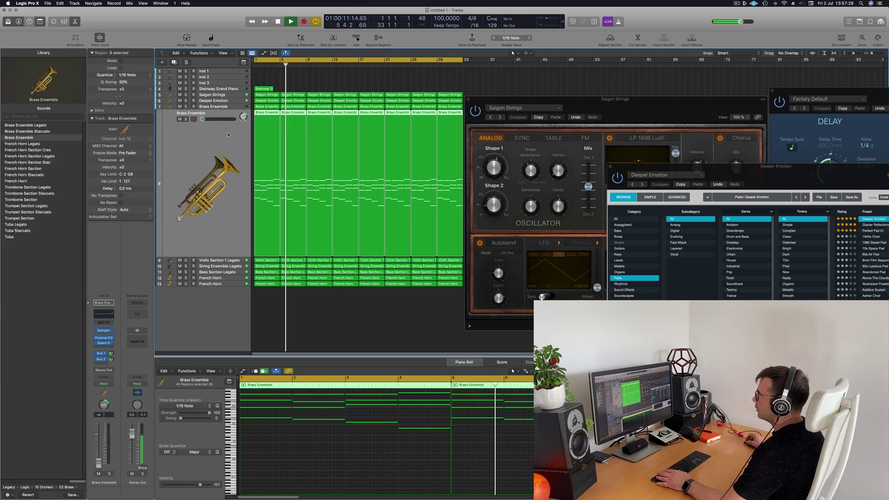
key("Return")
key("space")
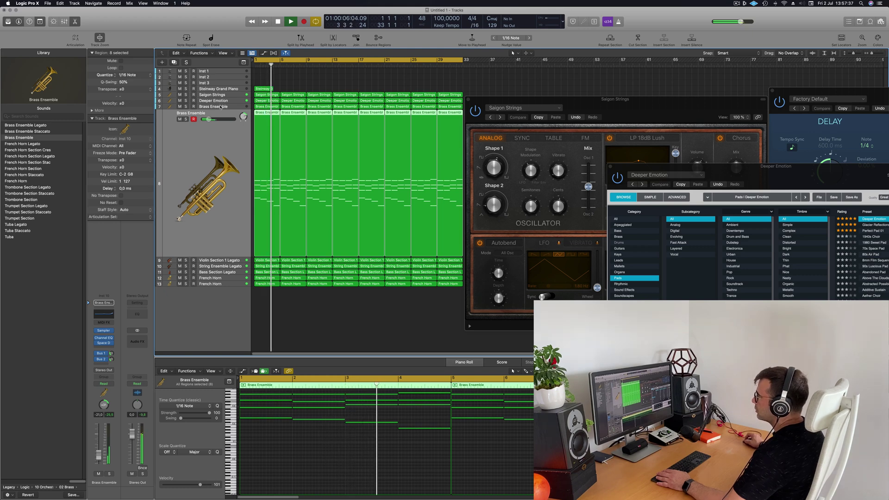
key("Up")
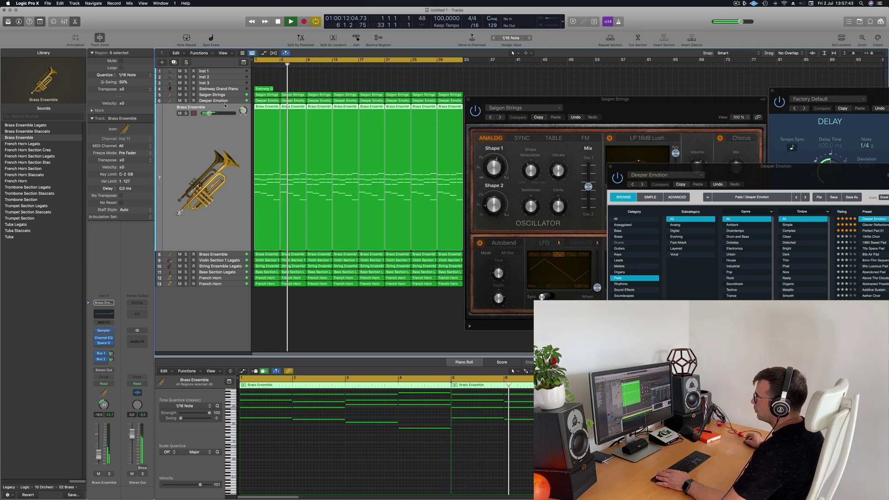
left_click_drag(659, 109, 886, 119)
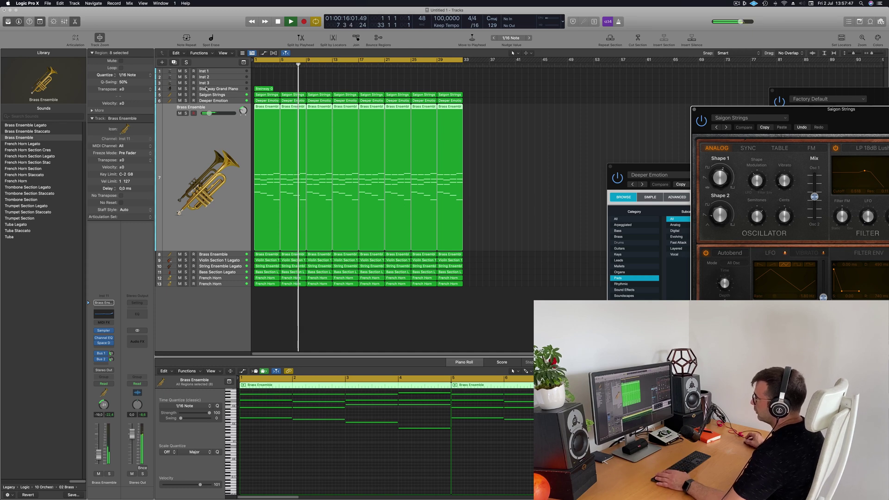
Step: Raise the Steinway Grand Piano fader to about -4.8 dB while playing the arrangement from the start
left_click(229, 88)
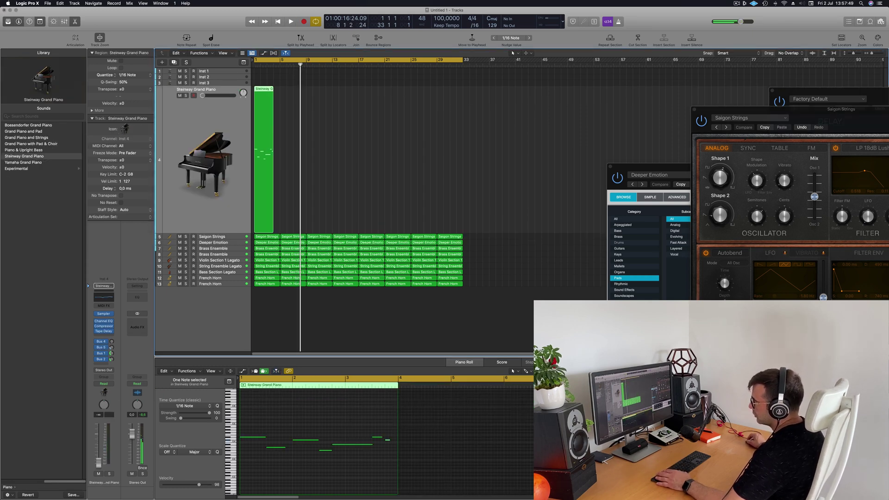
left_click_drag(99, 450, 101, 449)
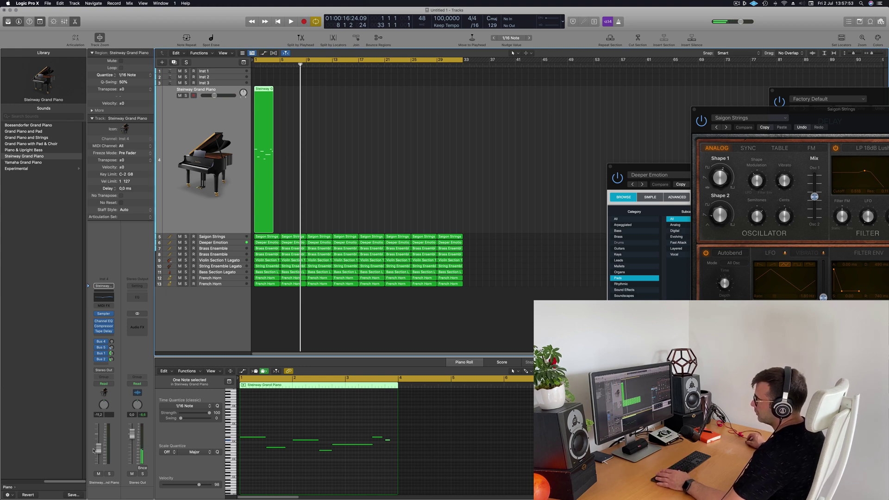
left_click_drag(99, 449, 98, 447)
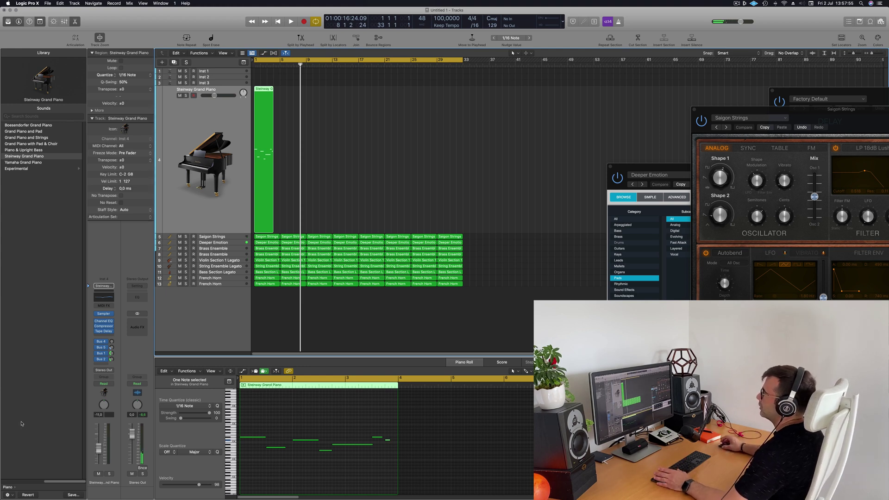
key("space")
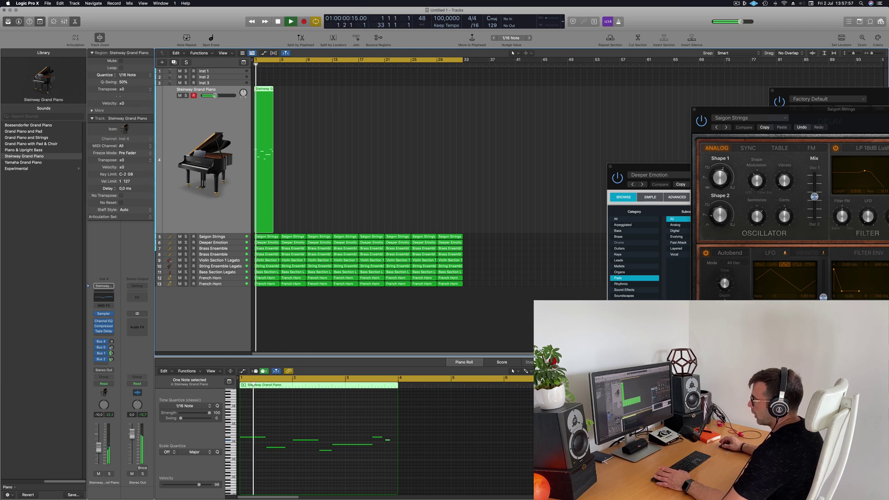
left_click_drag(103, 450, 98, 443)
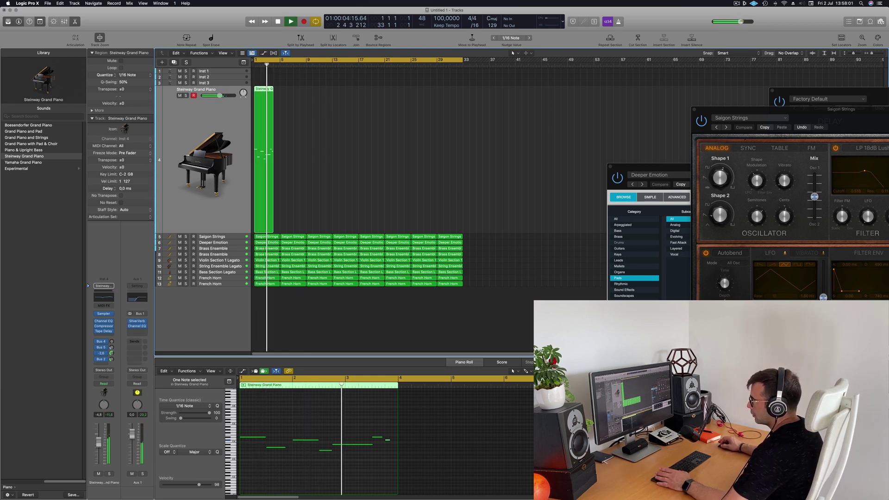
Step: Delete the short low note before bar 3 in the piano region and move the long note into its place at beat 3 of bar 2
left_click(320, 417)
key("Return")
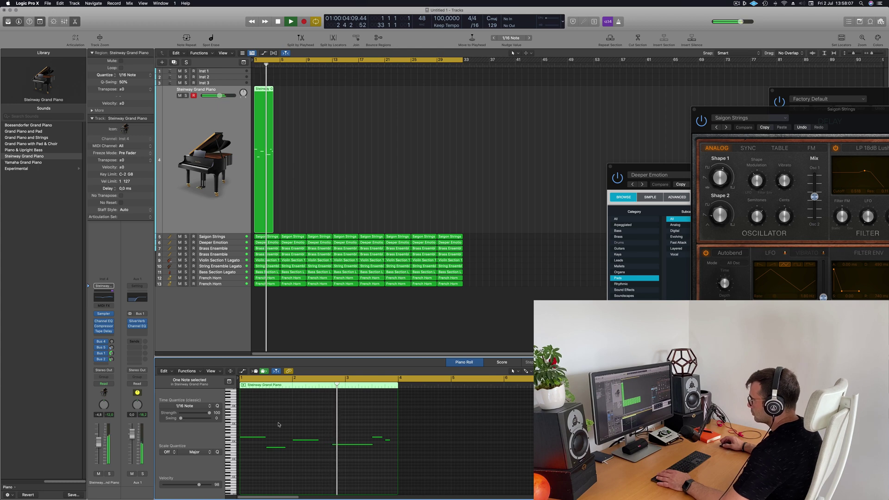
key("space")
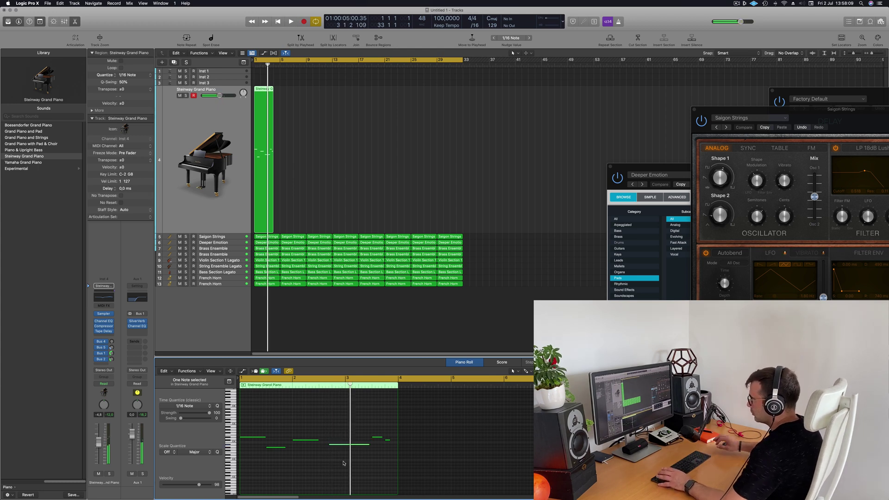
key("space")
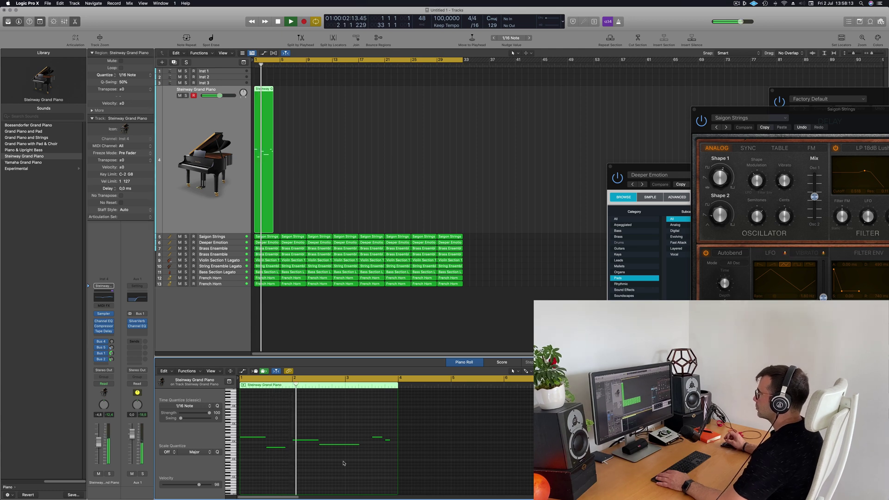
key("super+Left")
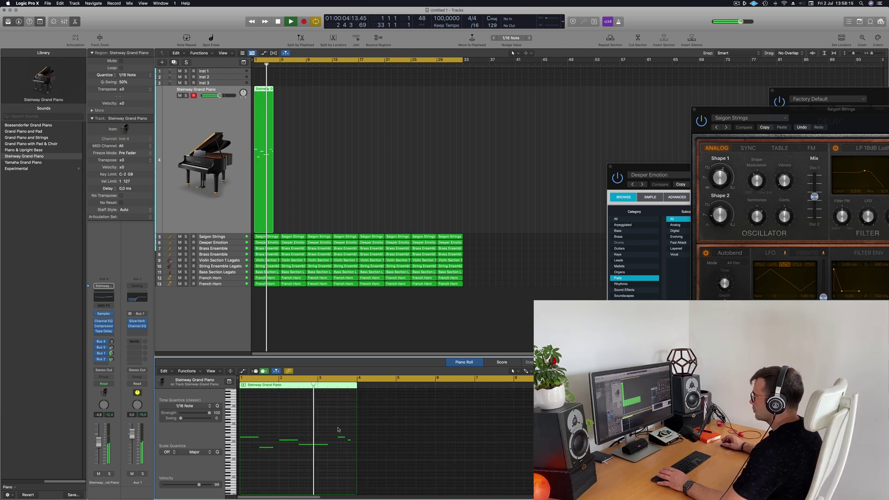
key("Return")
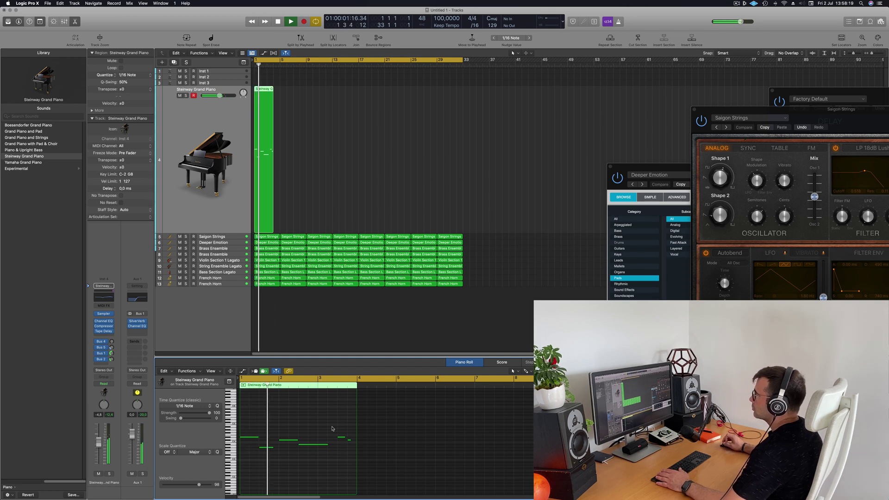
Step: Rearrange the piano melody so the long note starts at bar 2 and the shorter, higher note starts at bar 3
key("Return")
left_click(302, 445)
left_click_drag(301, 446, 332, 442)
key("Return")
left_click(305, 465)
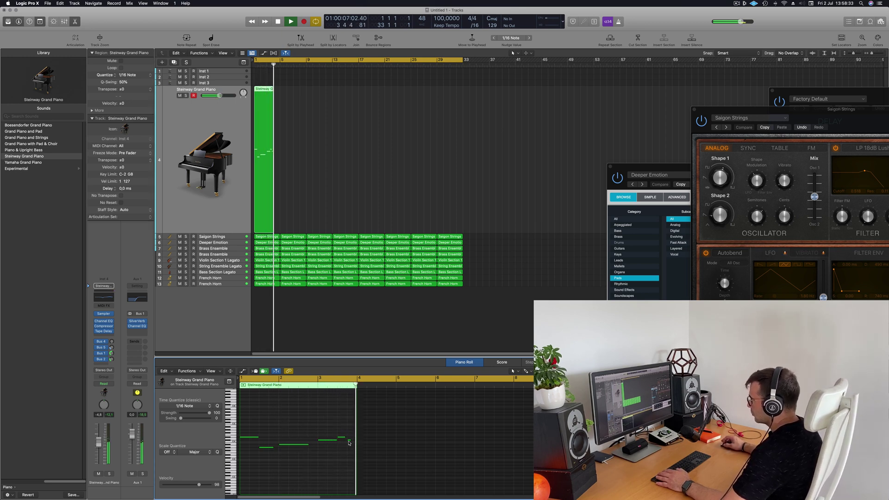
Step: Extend the Steinway Grand Piano region to a length of four bars and play it from the start
left_click_drag(274, 90, 273, 90)
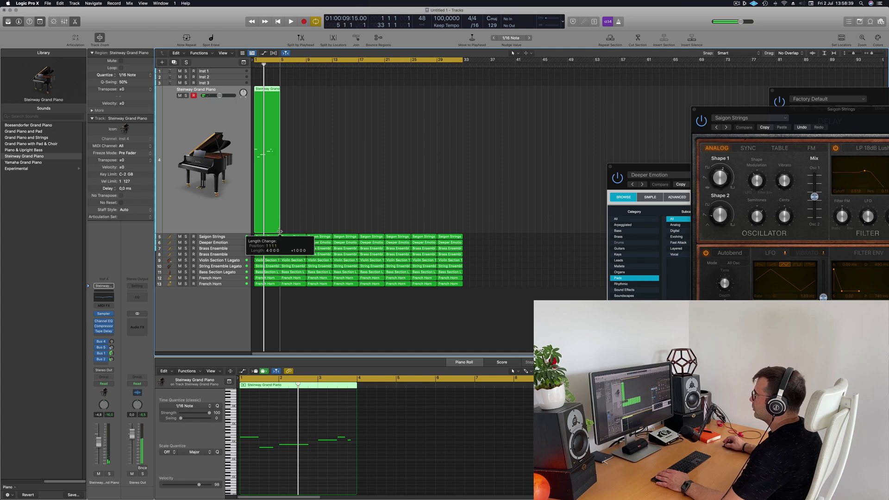
left_click_drag(280, 231, 280, 232)
key("Return")
key("space")
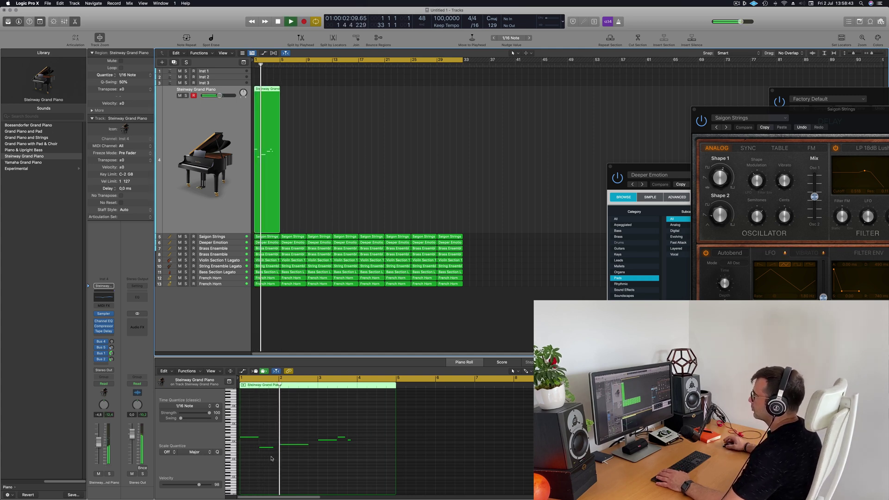
Step: Lower the long piano note at bar 2 until it sits below the second note of bar 1, auditioning from the start
left_click(292, 444)
key("Return")
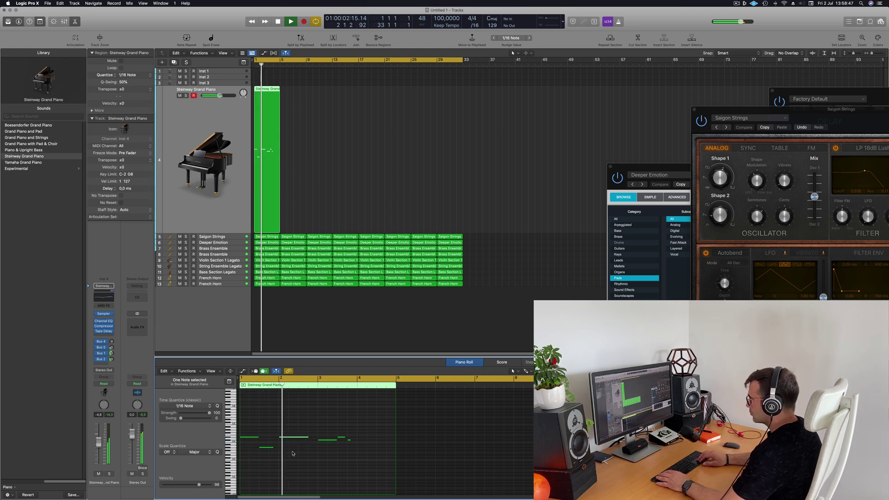
key("Return")
key("alt+Down")
key("alt+Down")
key("alt+Down")
key("alt+Down")
key("alt+Down")
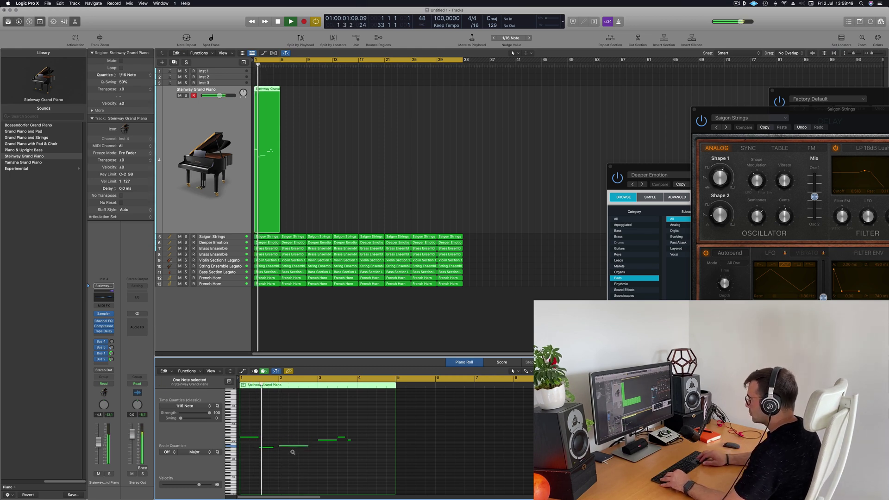
key("alt+Down")
key("space")
key("Return")
key("space")
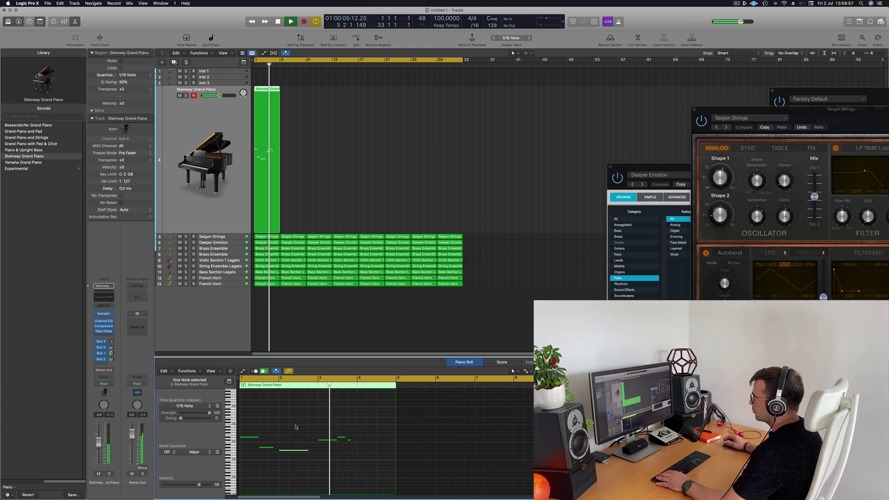
Step: Lengthen the last short piano note in bar 3 to the end of the bar and replay the phrase
left_click_drag(351, 441, 353, 436)
key("space")
left_click(353, 436)
key("space")
key("space")
Step: Raise the Steinway Grand Piano fader to about -3.3 dB during playback
left_click(93, 469)
key("space")
key("space")
left_click_drag(99, 450, 100, 446)
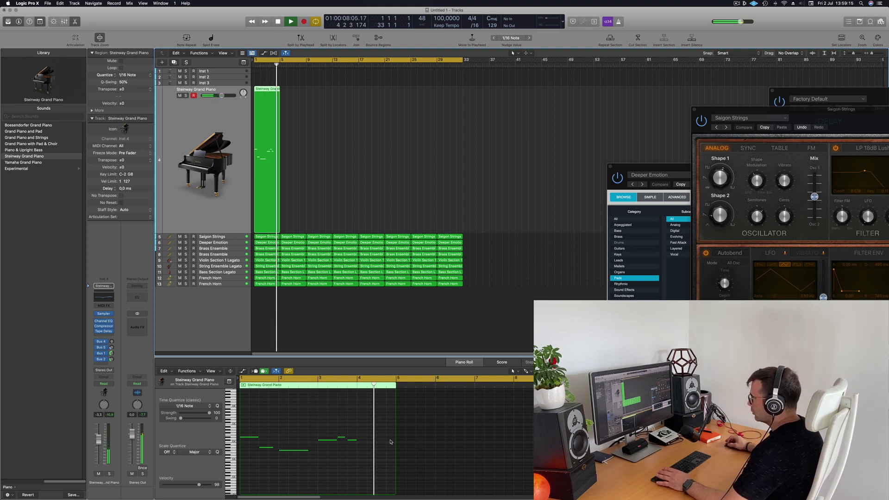
Step: Copy the last bar 3 piano note to the start of bar 4 at F#3, lengthen it to about two beats, and replay
left_click(364, 451)
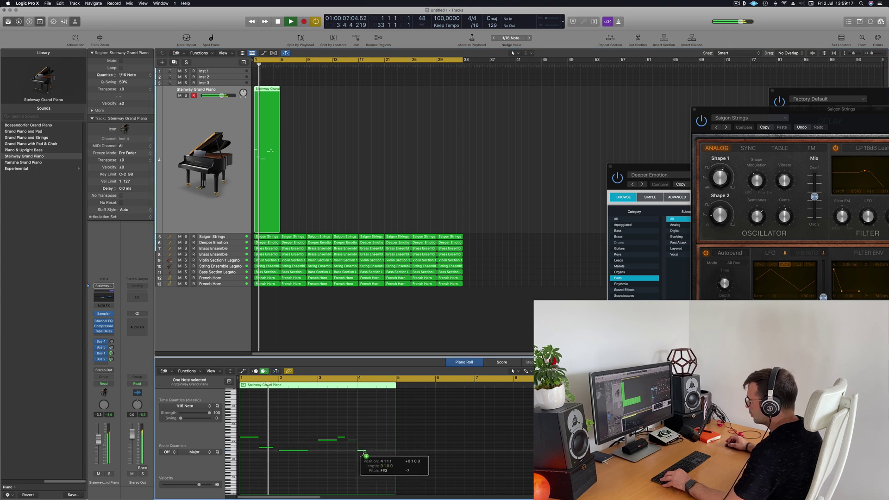
left_click_drag(365, 451, 377, 452)
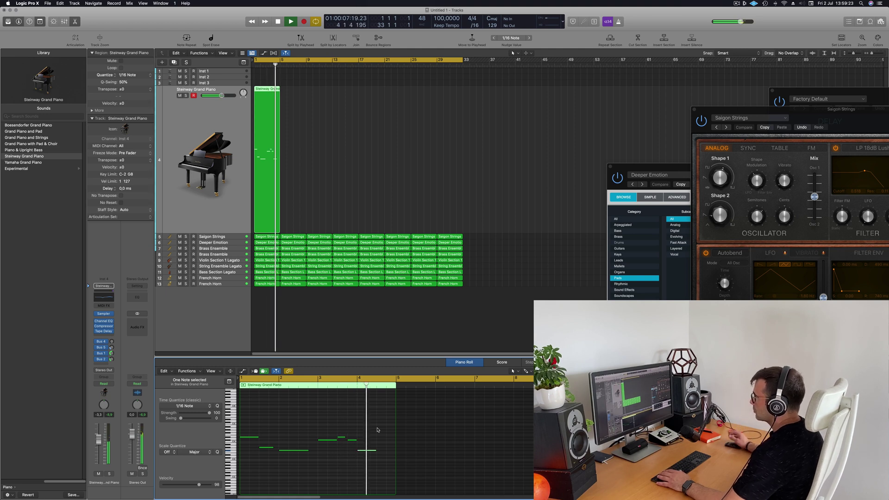
key("Return")
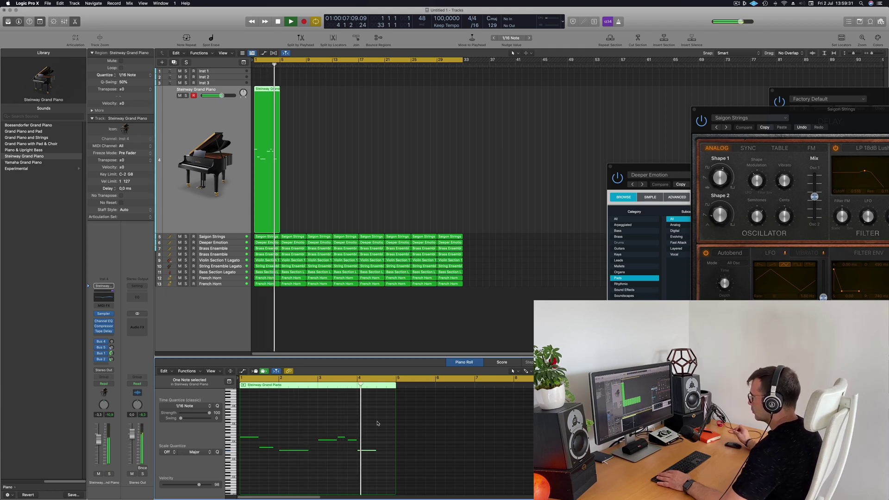
Step: Replay the arrangement from the start and raise the Steinway Grand Piano fader to about -2.4 dB
left_click(377, 99)
key("Return")
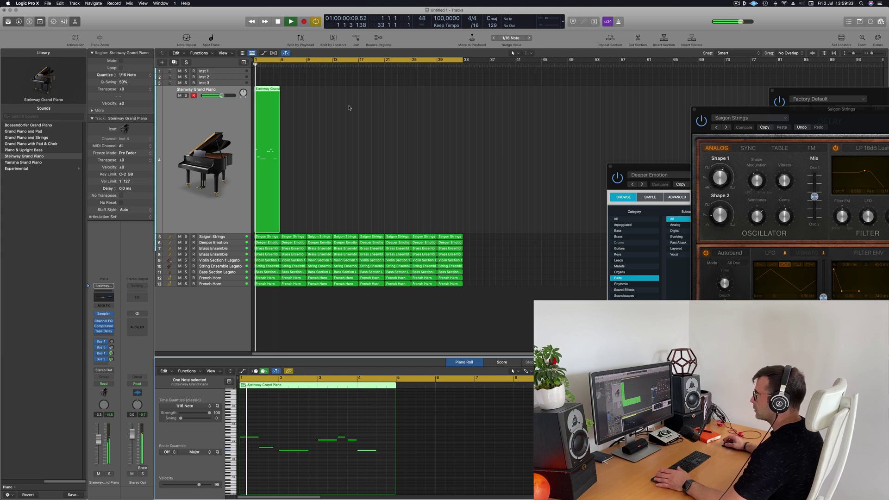
key("Return")
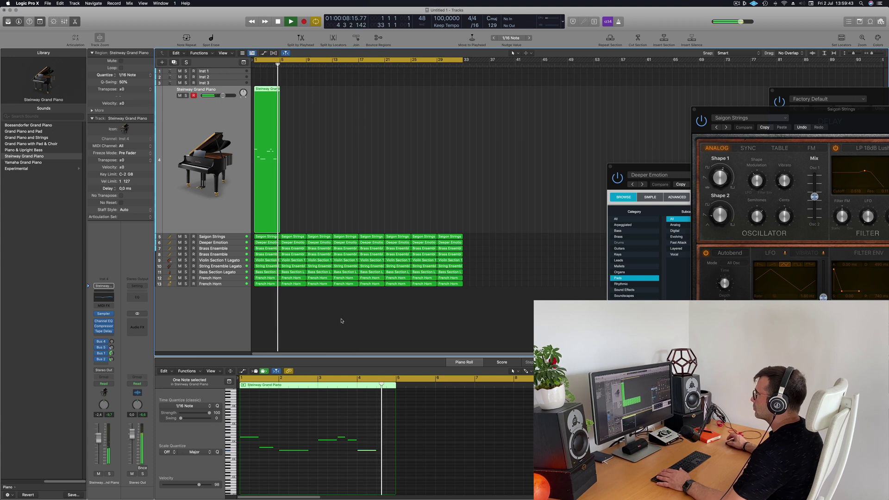
key("Return")
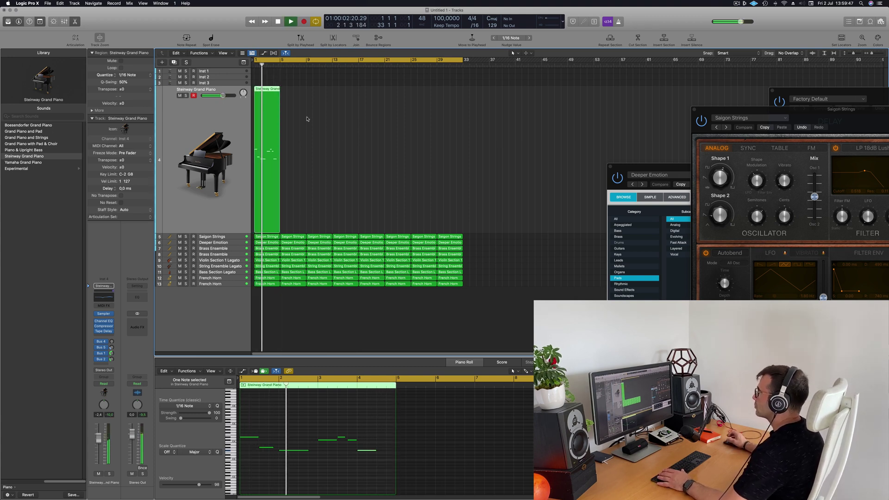
Step: Repeat the four-bar Steinway Grand Piano region seven times so it fills the arrangement up to bar 33
left_click(314, 126)
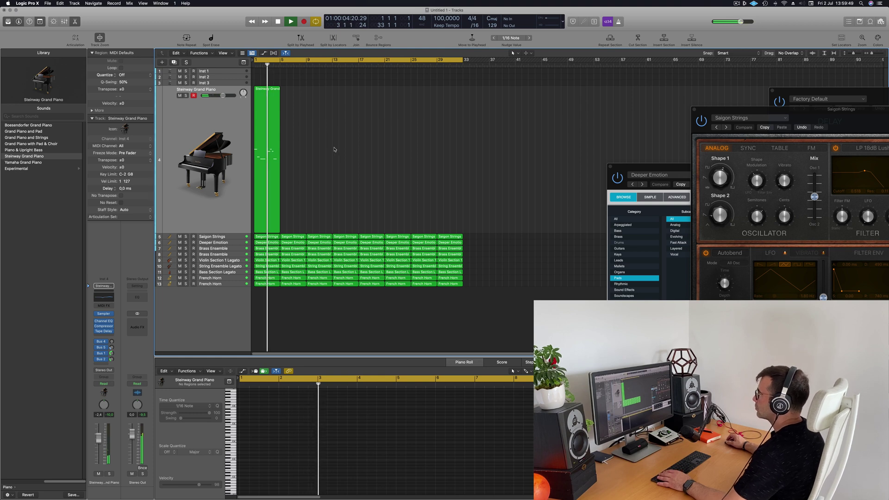
left_click(267, 136)
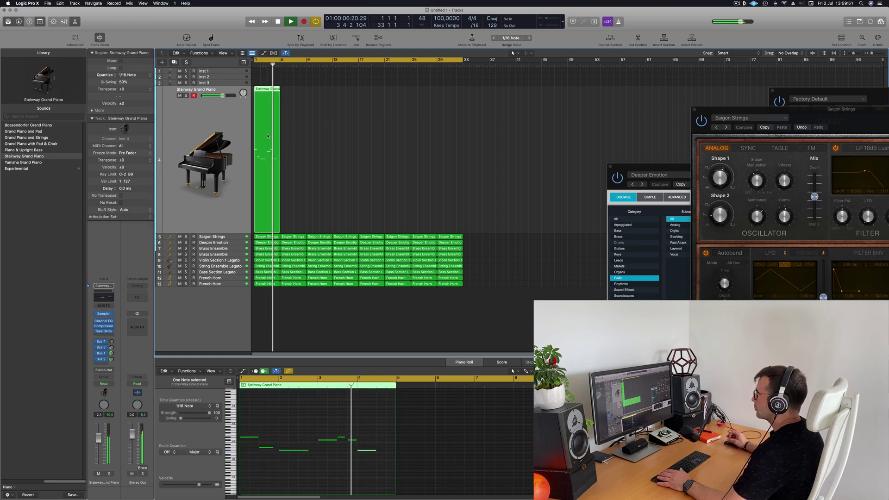
key("space")
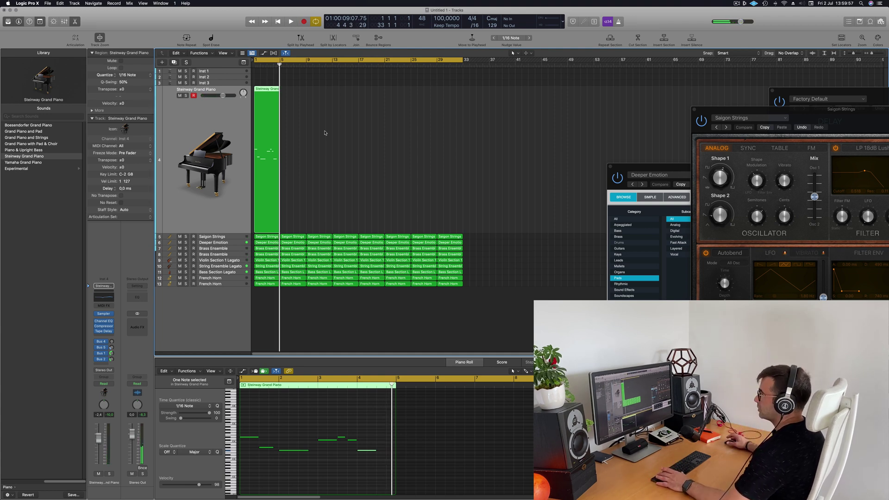
key("space")
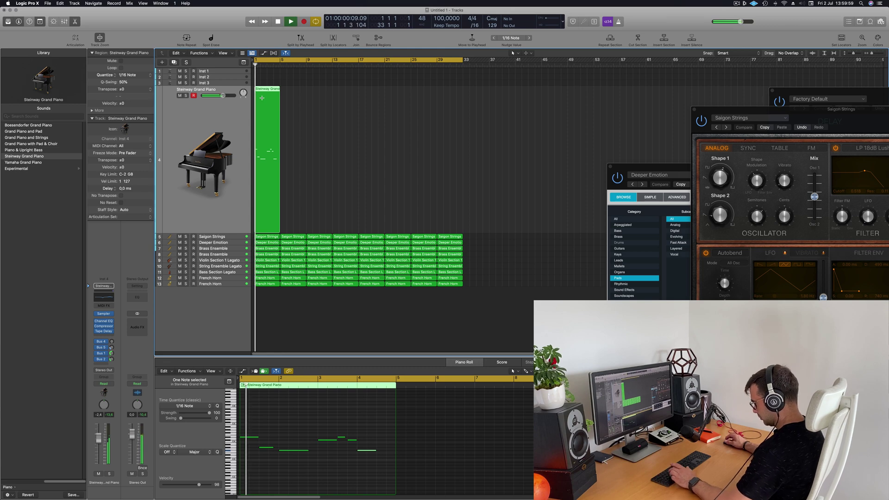
key("super+r")
key("super+r")
key("super+r")
key("super+r")
key("super+r")
key("super+r")
key("super+r")
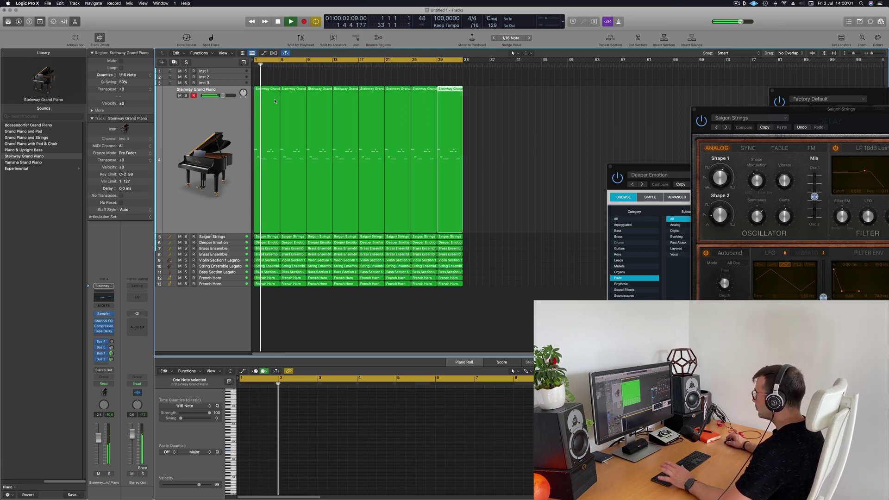
Step: Review the Steinway Grand Piano, Saigon Strings and Deeper Emotion regions during playback, and undo the last piano region repeat
left_click(240, 122)
left_click(240, 122)
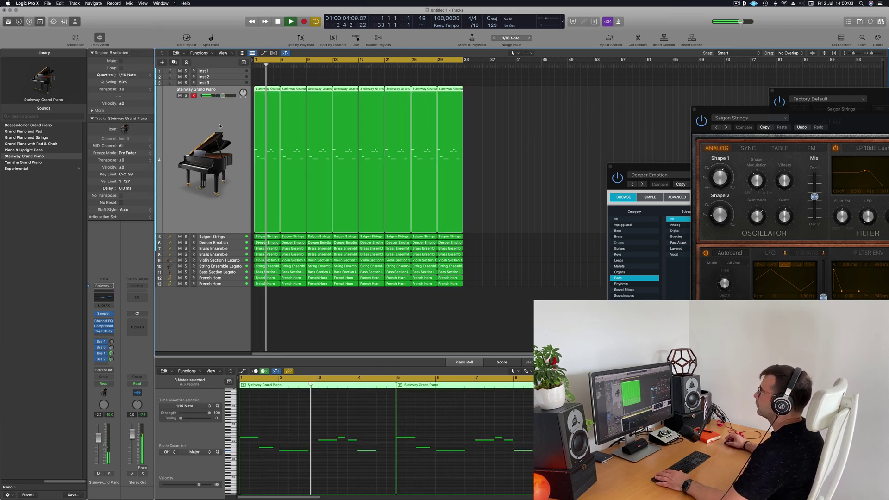
left_click(230, 237)
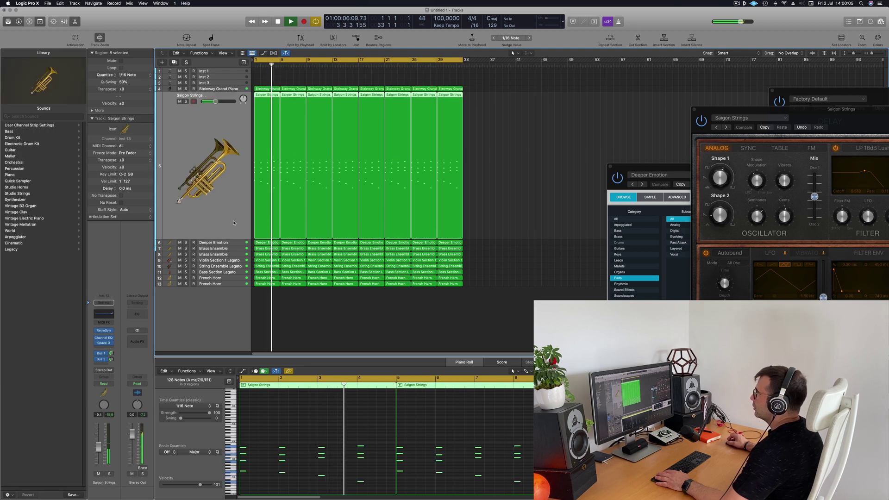
left_click(229, 243)
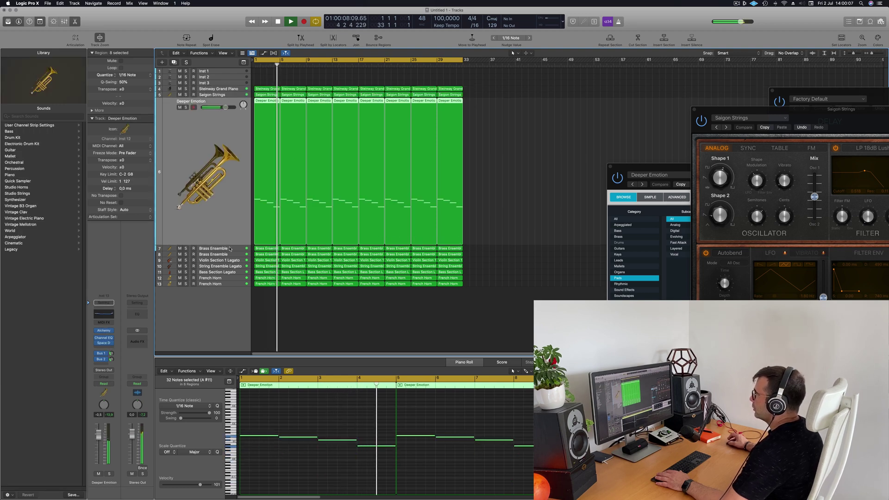
key("Down")
left_click_drag(237, 196, 237, 249)
key("super+z")
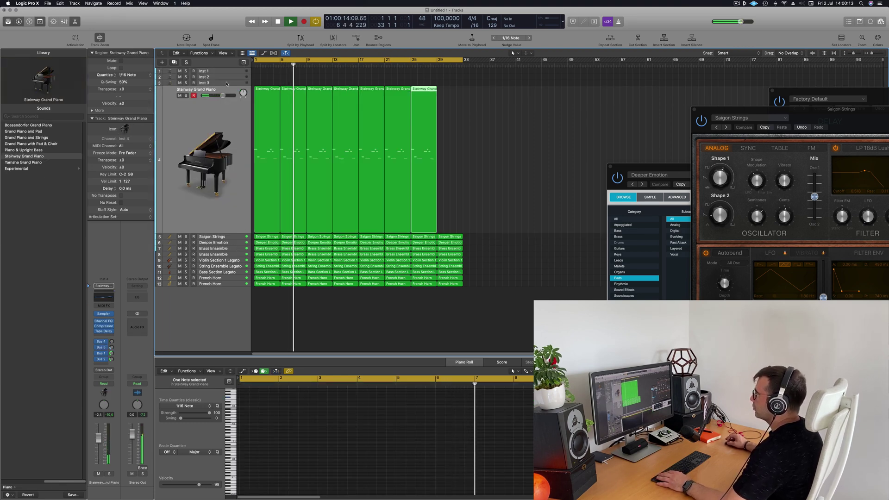
Step: Copy the first Brass Ensemble region from track 7 to bar 1 of the Inst 3 track
key("Up")
left_click(271, 248)
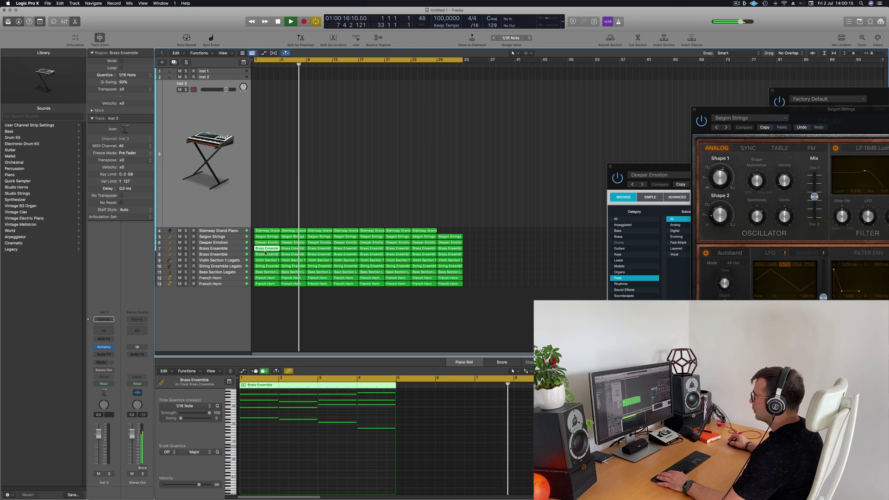
left_click_drag(271, 248, 267, 213)
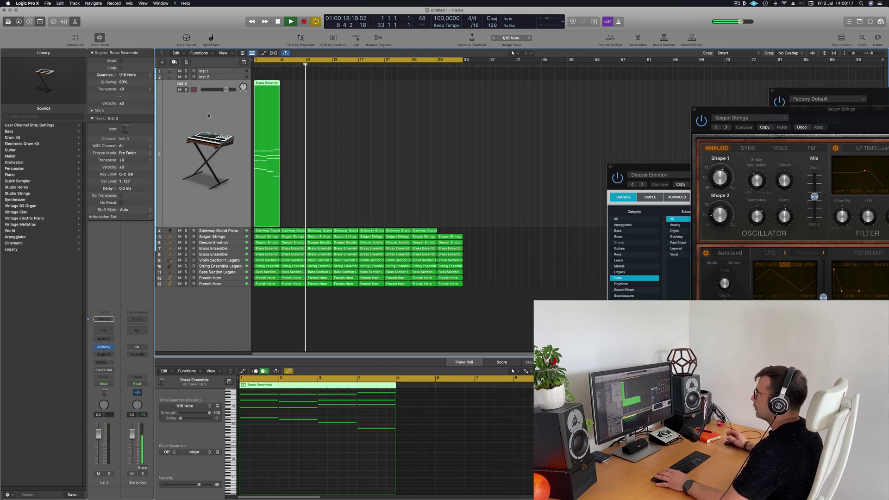
Step: Open Alchemy on Inst 3, sort the Pads presets by rating and load Perfect Pad 01
left_click(103, 348)
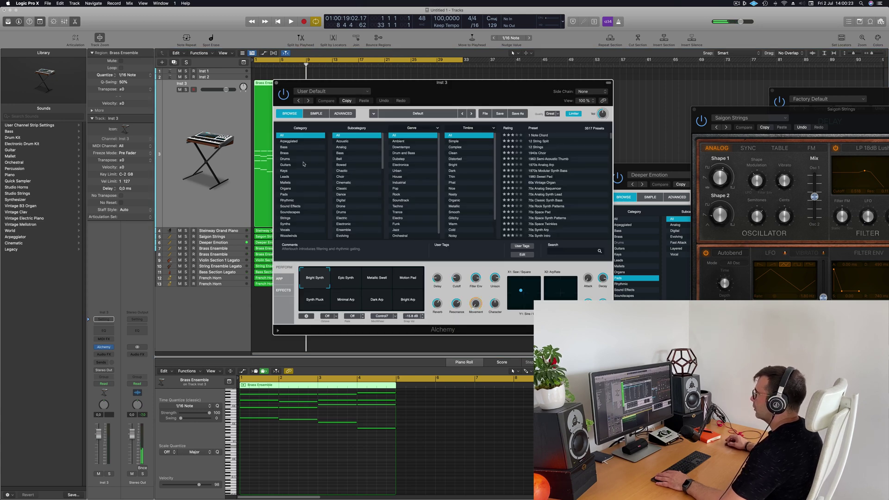
left_click(285, 195)
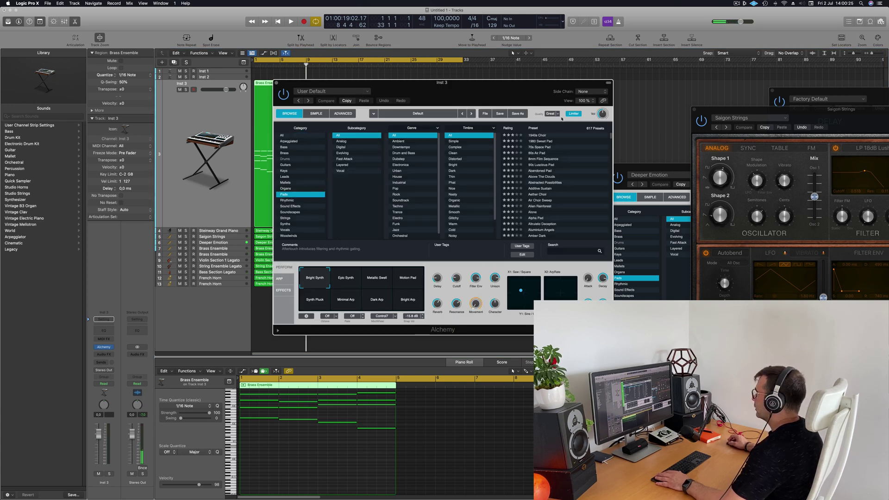
left_click(509, 129)
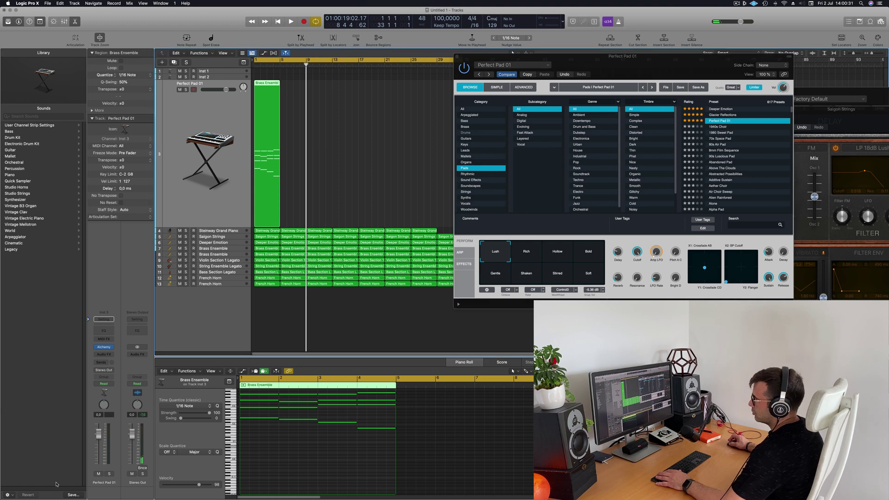
Step: Play the arrangement from the start, set the Perfect Pad 01 fader to about -4.4 dB, and solo the track
key("space")
left_click_drag(98, 447, 98, 444)
left_click(302, 144)
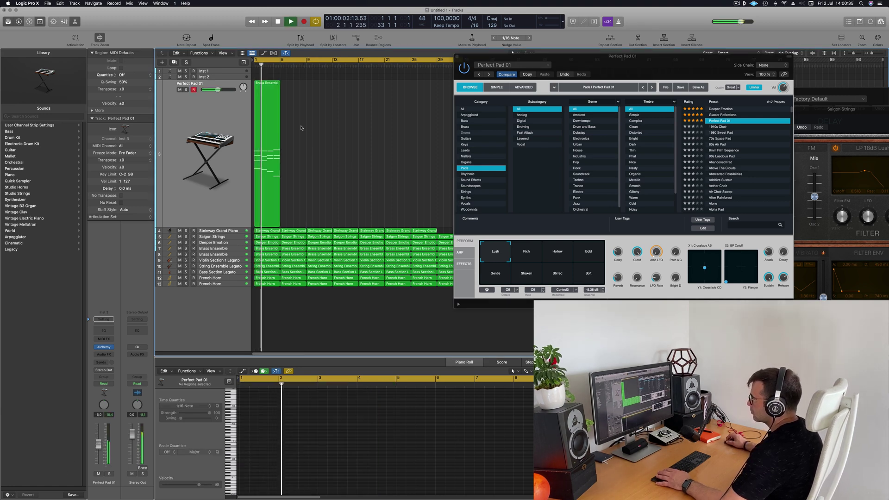
left_click(269, 96)
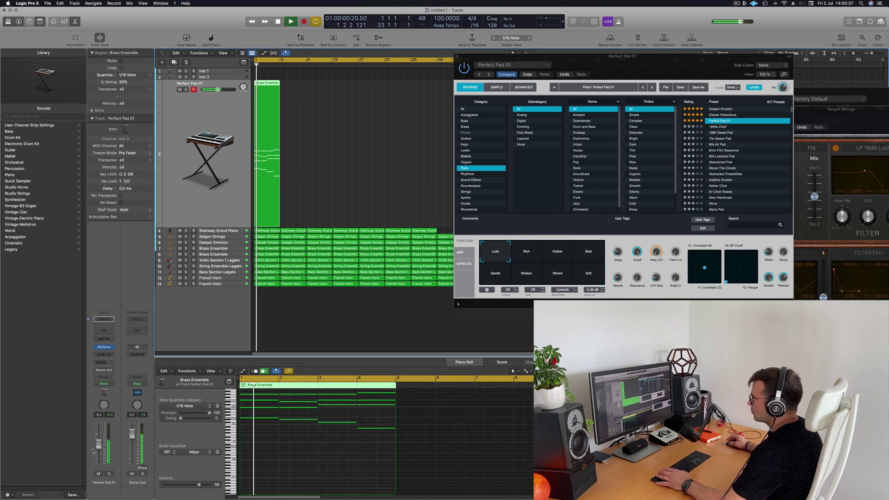
left_click(109, 475)
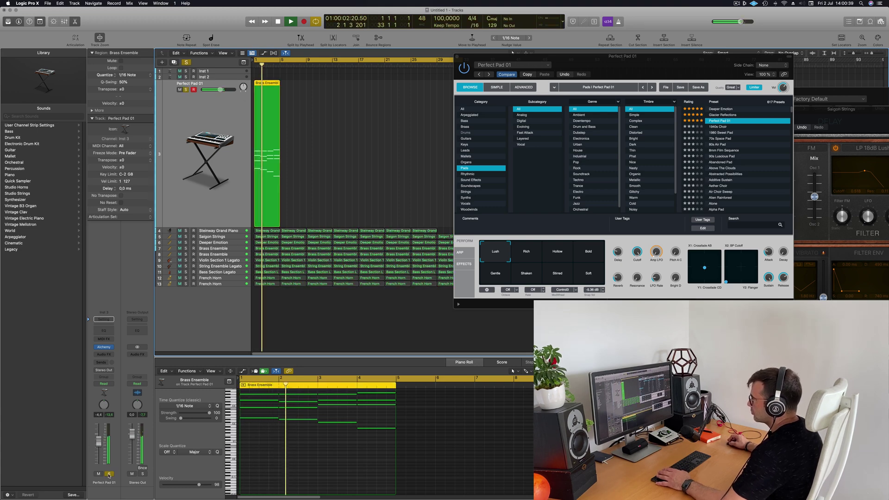
Step: Switch Perfect Pad 01 to its Bold variation, unsolo the track and move the Alchemy window clear of the arrangement
left_click(589, 257)
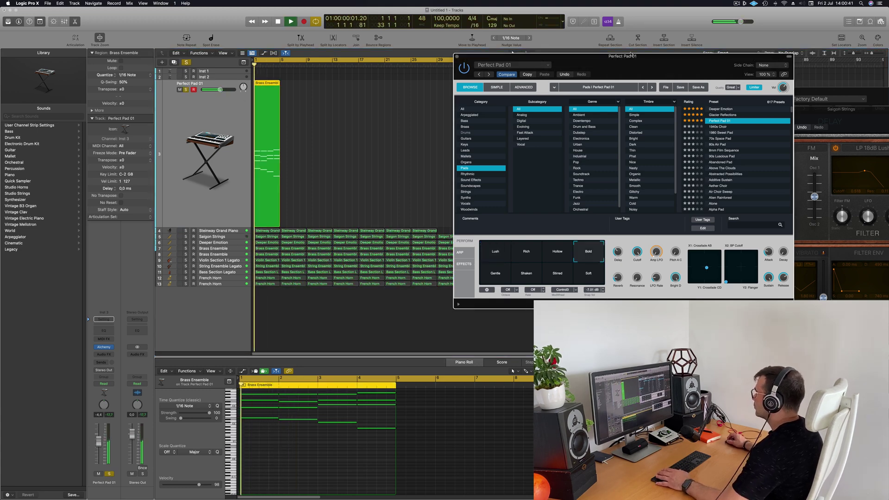
key("space")
left_click(200, 112)
key("s")
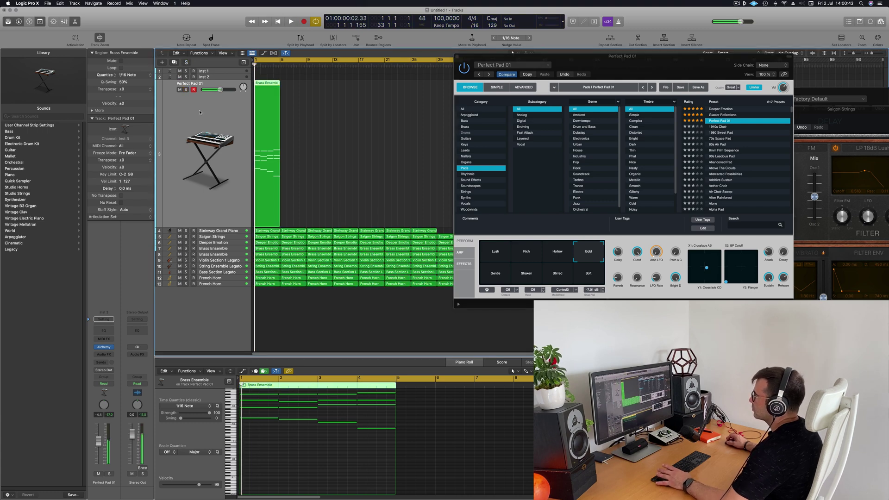
left_click_drag(544, 54, 632, 54)
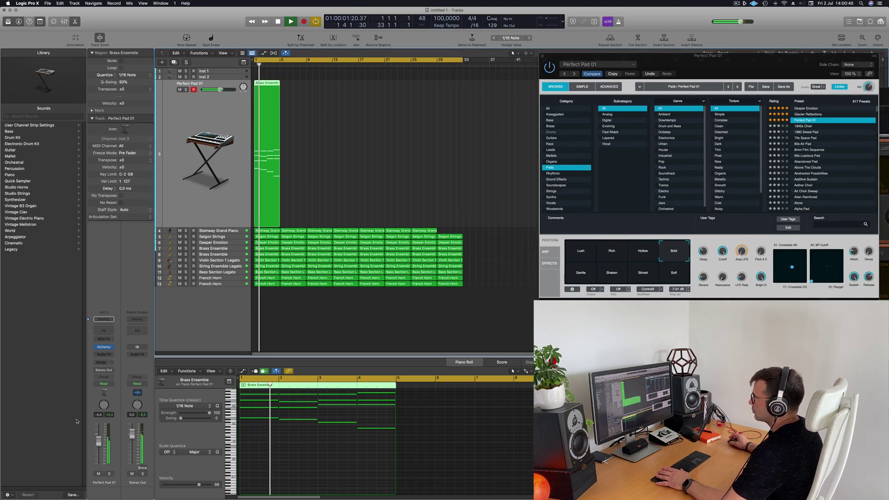
Step: Compare Perfect Pad 01 soloed and muted against the mix, and lower its fader to about -6 dB
left_click(110, 474)
left_click(110, 474)
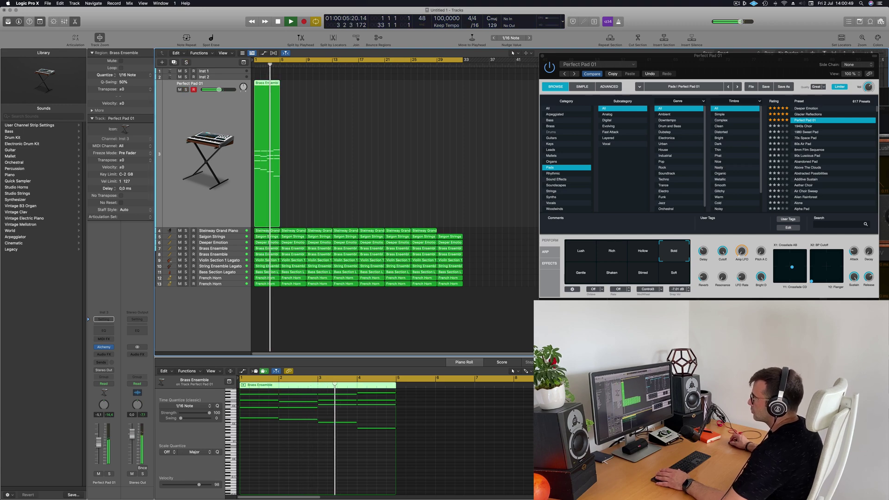
left_click(99, 474)
left_click(99, 474)
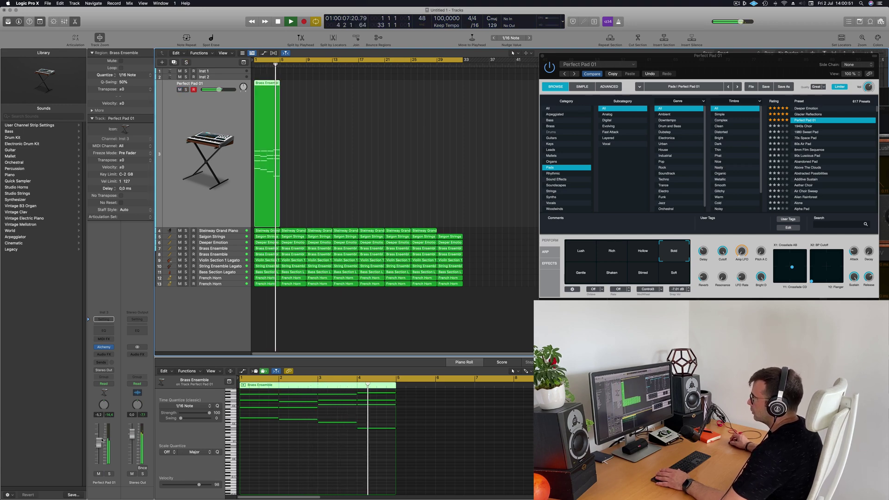
left_click(110, 474)
left_click(110, 474)
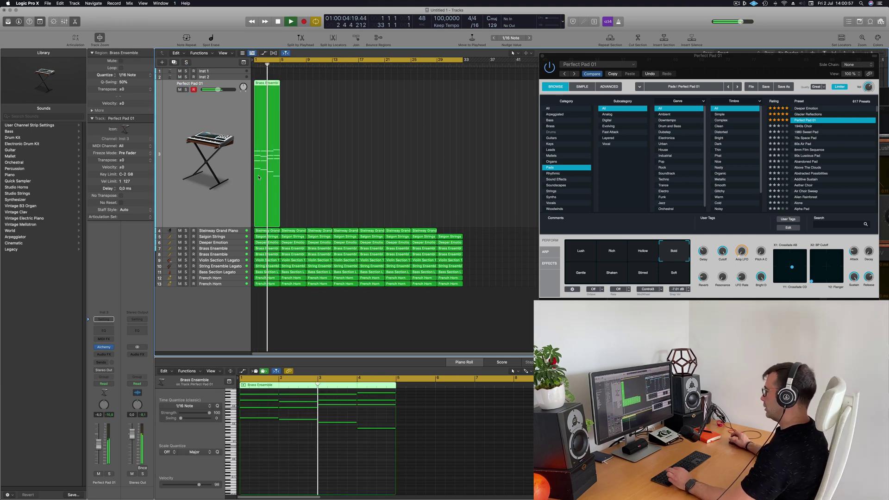
Step: Repeat the Perfect Pad 01 region seven times up to bar 33, and repeat the last Steinway Grand Piano region once to match
key("super+r")
key("super+r")
key("super+r")
key("super+r")
key("super+r")
key("super+r")
key("super+r")
key("super+r")
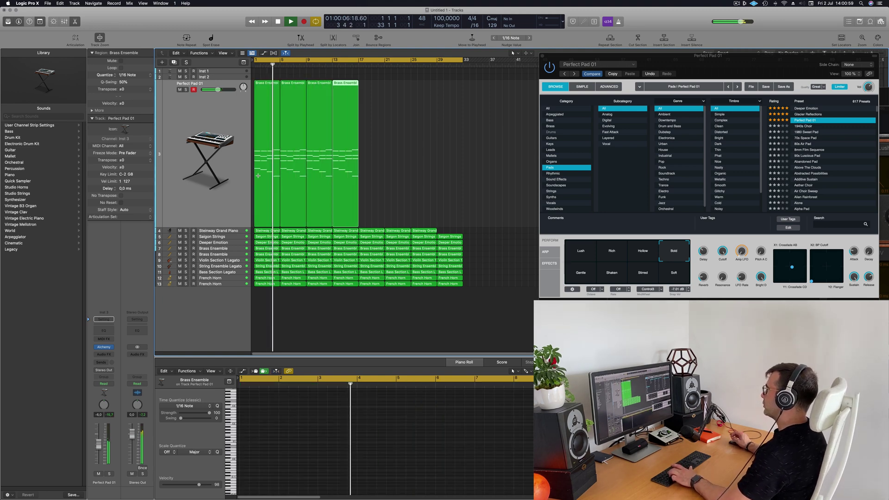
key("super+z")
left_click(432, 231)
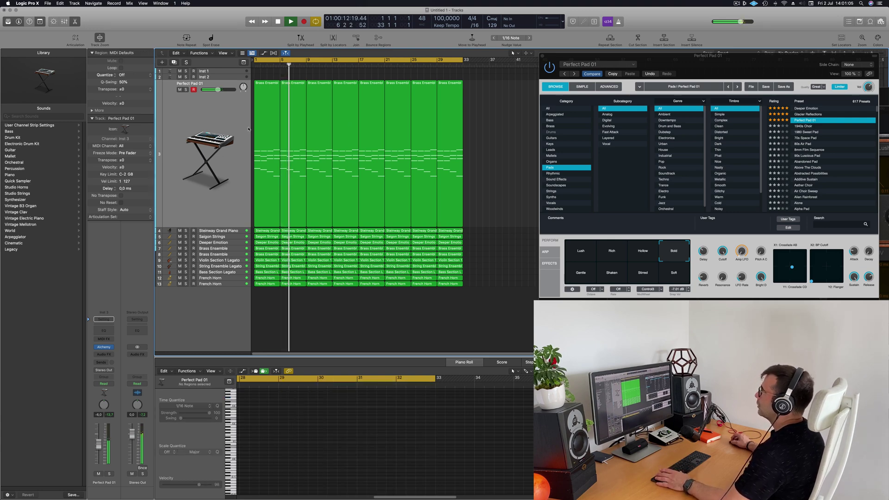
Step: Replay the arrangement from the start and lower the Perfect Pad 01 fader to about -7.8 dB
left_click(190, 83)
key("Return")
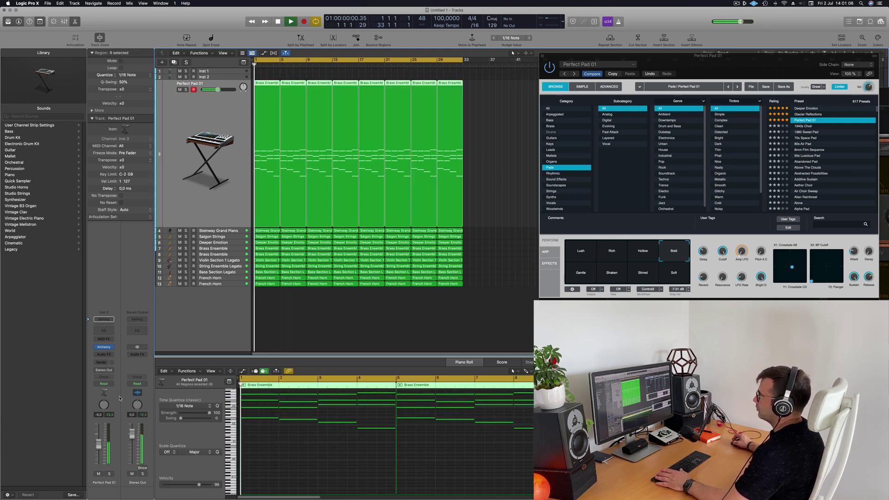
left_click(108, 474)
left_click(108, 474)
key("Return")
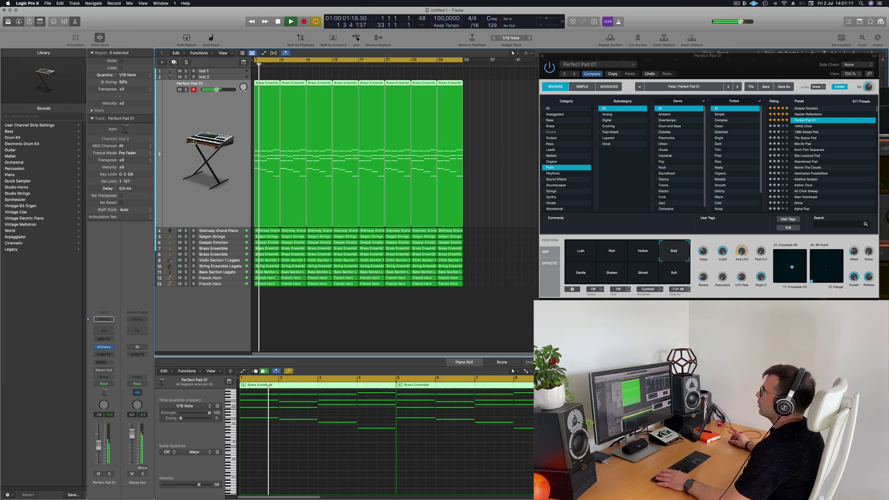
key("Return")
Step: Copy the first Perfect Pad 01 region to the Inst 2 track and delete the copy's four lowest notes
left_click(276, 80)
left_click(269, 83)
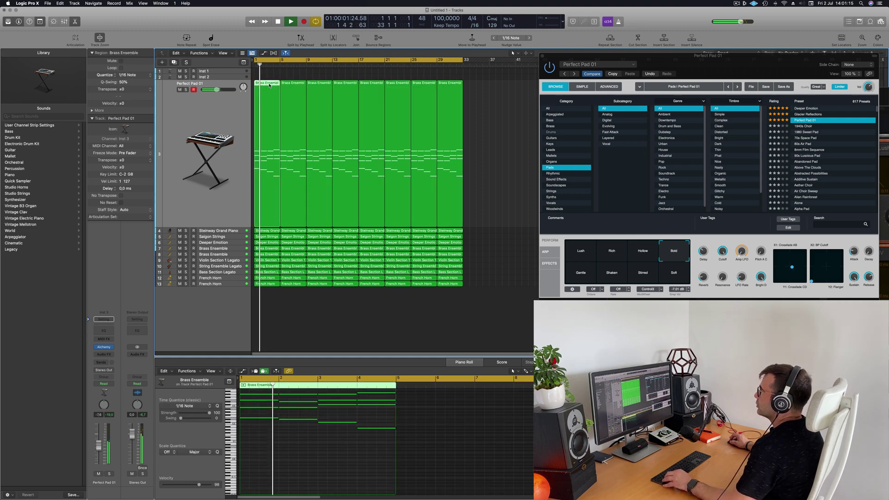
left_click_drag(268, 82, 268, 77)
key("space")
left_click_drag(269, 442, 405, 478)
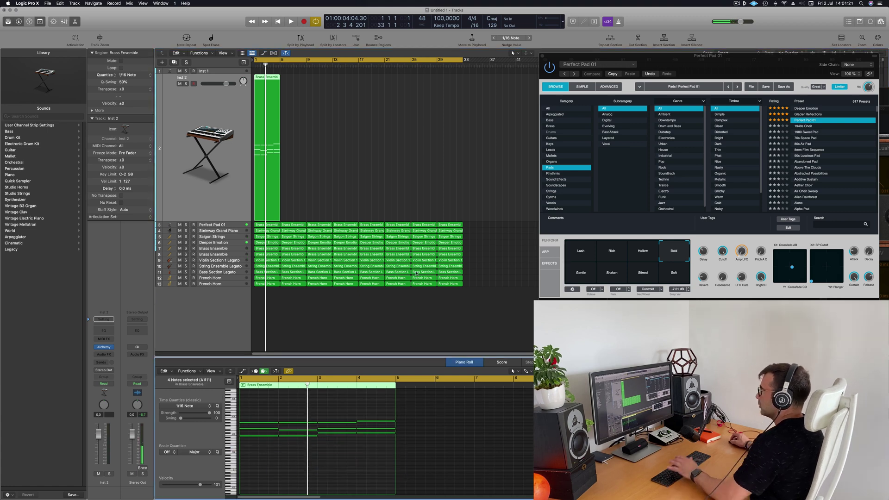
Step: Play the Inst 2 track from the start and replace its Alchemy instrument with Retro Synth
left_click(208, 173)
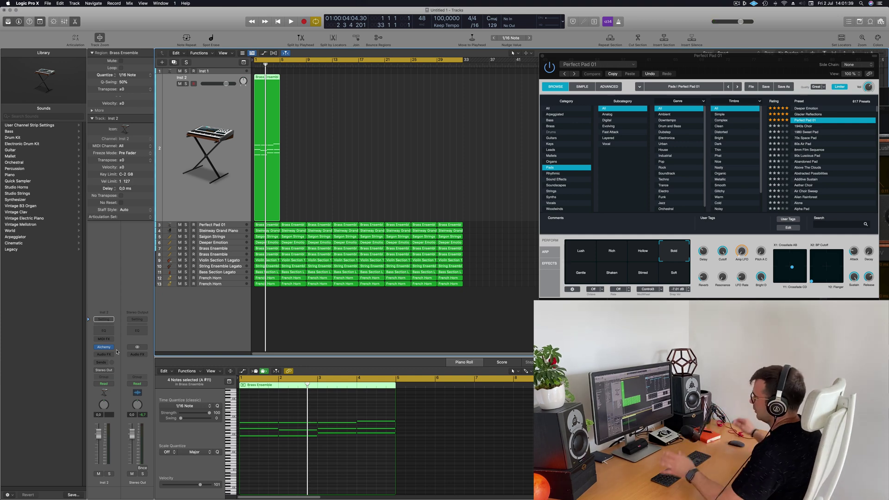
key("Return")
key("space")
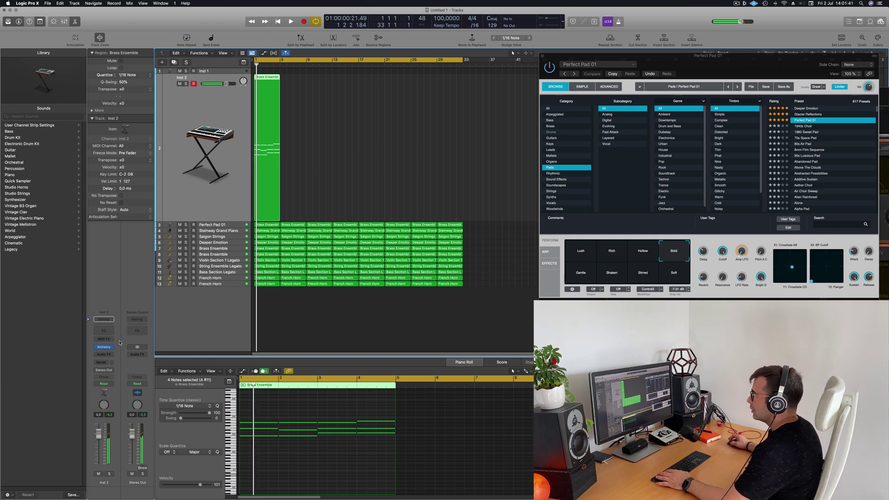
left_click(111, 348)
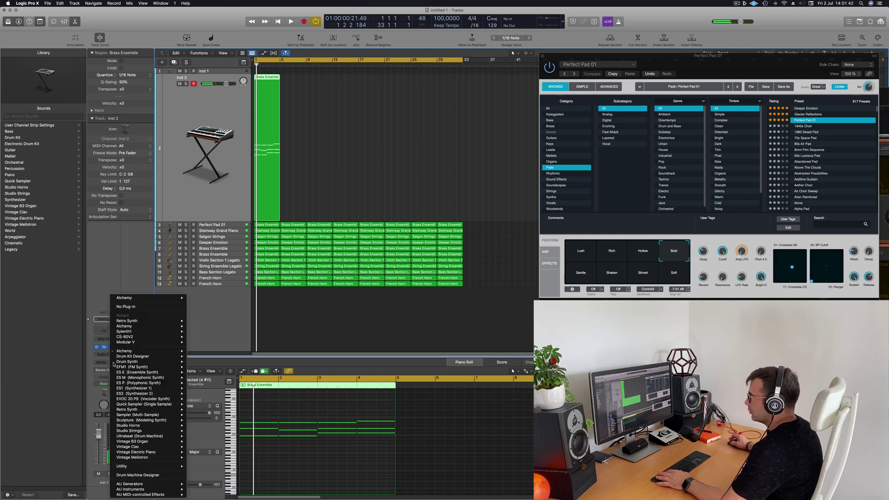
left_click(119, 321)
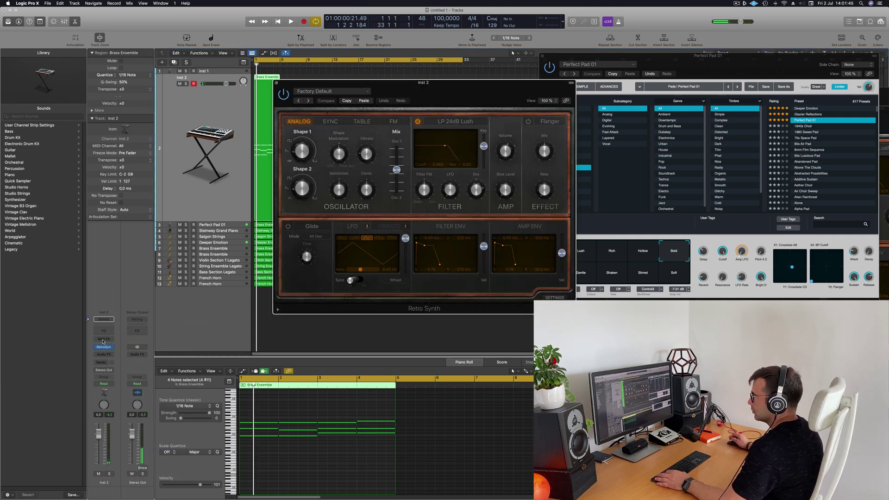
Step: Insert the Arpeggiator MIDI effect on Inst 2, resume playback and lower the track's fader to about -16 dB
left_click(111, 340)
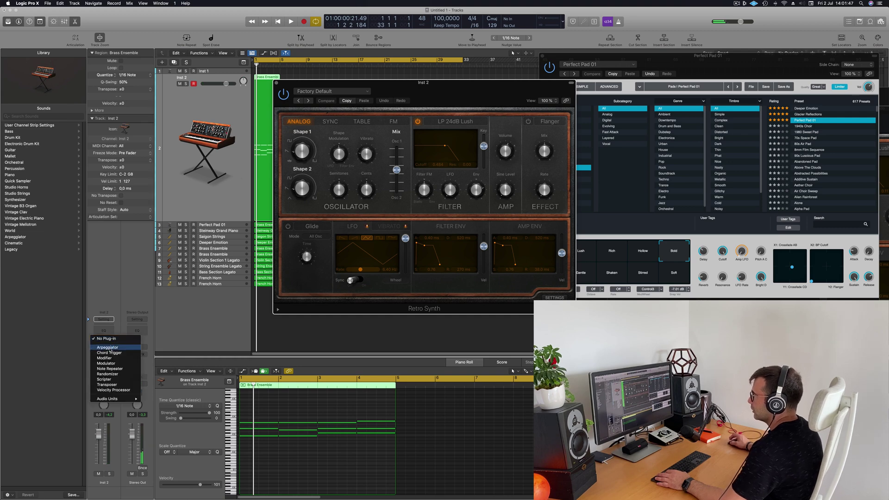
left_click(107, 347)
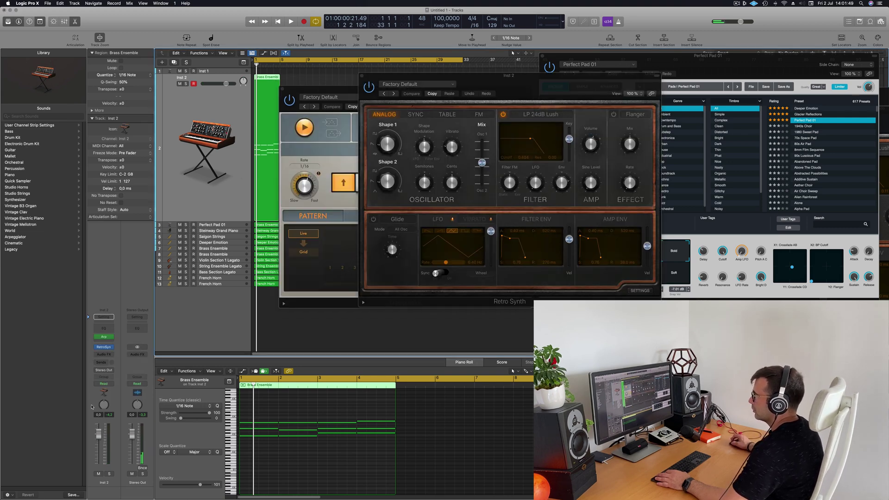
key("space")
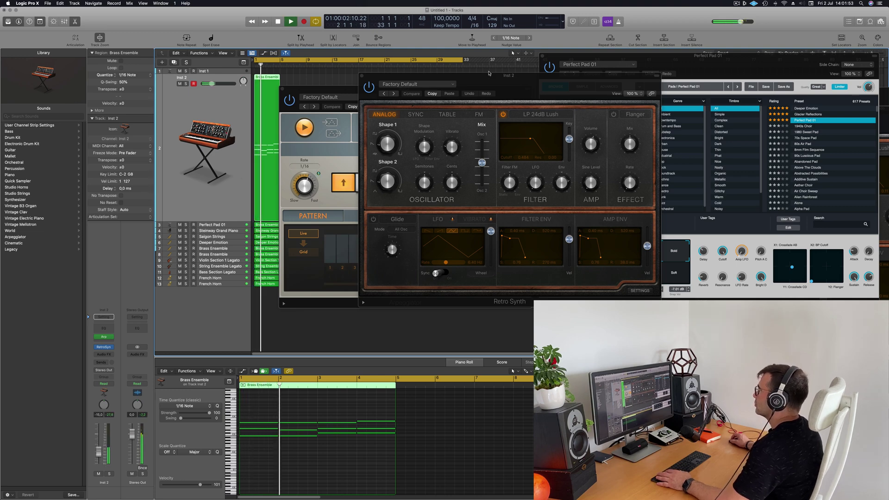
Step: Arrange the Retro Synth and Arpeggiator windows side by side and adjust the Retro Synth filter's cutoff and resonance
left_click_drag(463, 75, 644, 68)
left_click_drag(324, 89, 236, 163)
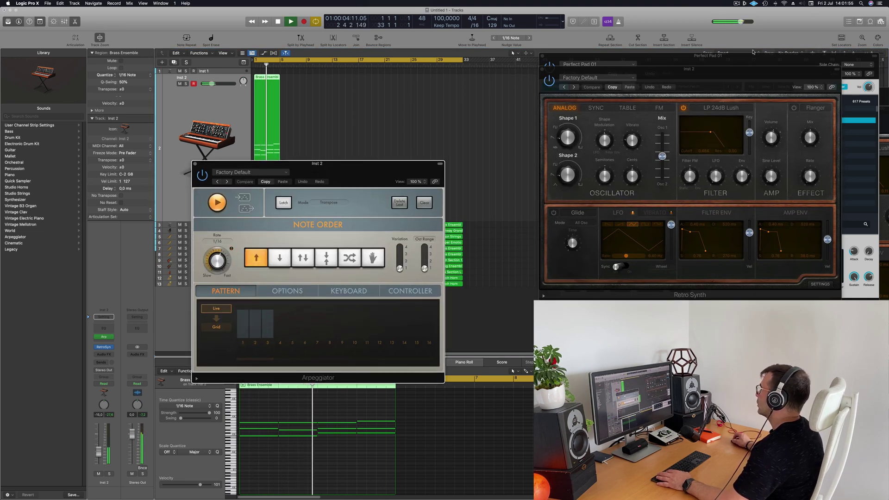
left_click_drag(722, 67, 602, 65)
left_click_drag(316, 162, 801, 103)
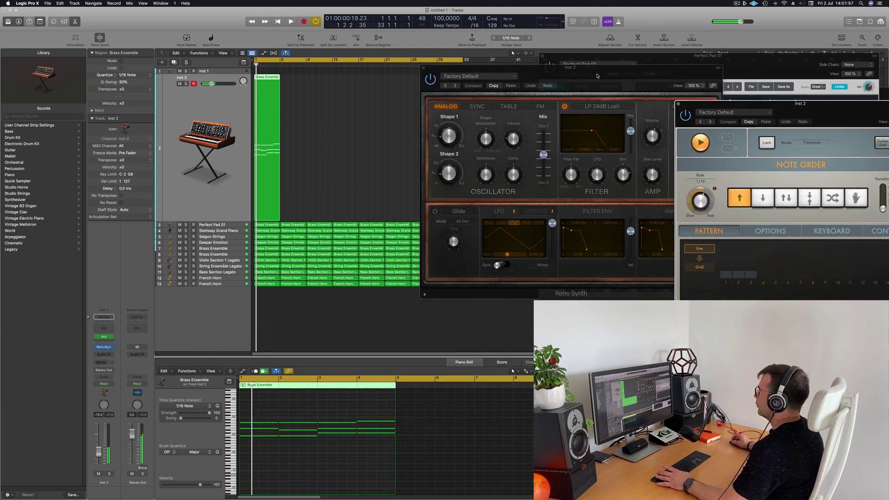
left_click_drag(602, 67, 524, 72)
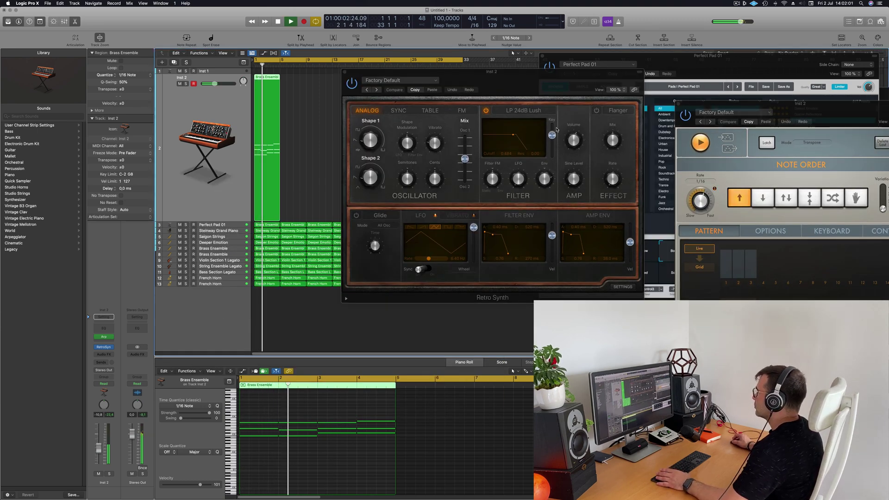
left_click_drag(513, 134, 511, 132)
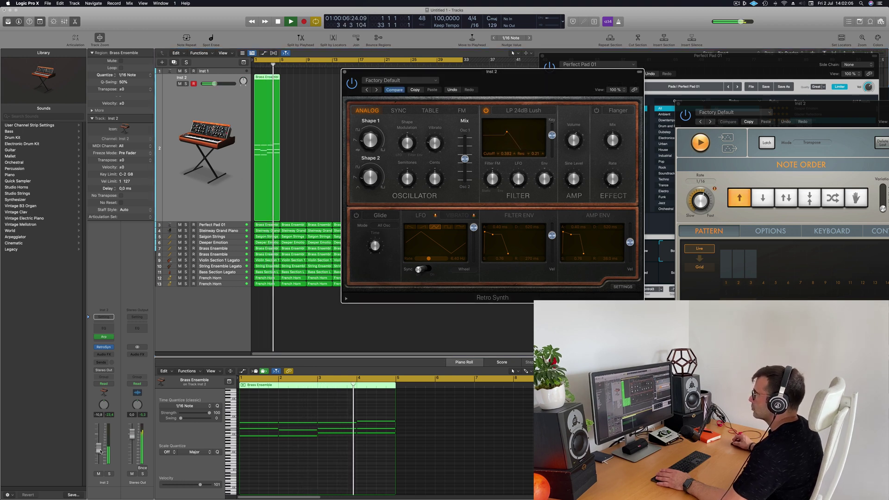
Step: Readjust the Inst 2 fader and the Retro Synth filter's cutoff and resonance during playback, and stop the playback
left_click_drag(97, 448, 98, 449)
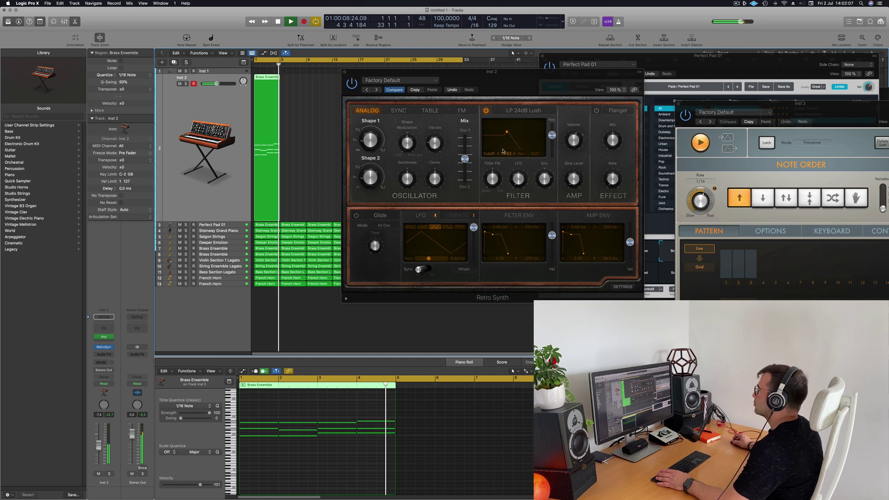
left_click_drag(507, 133, 484, 144)
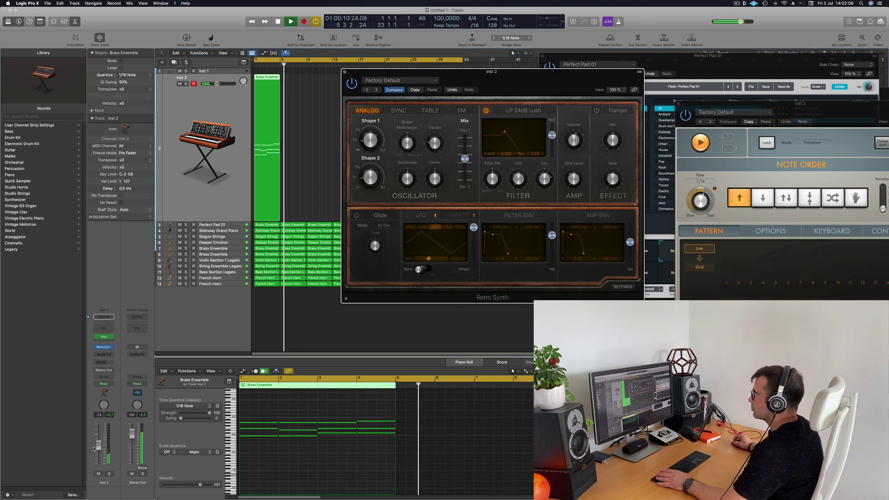
key("space")
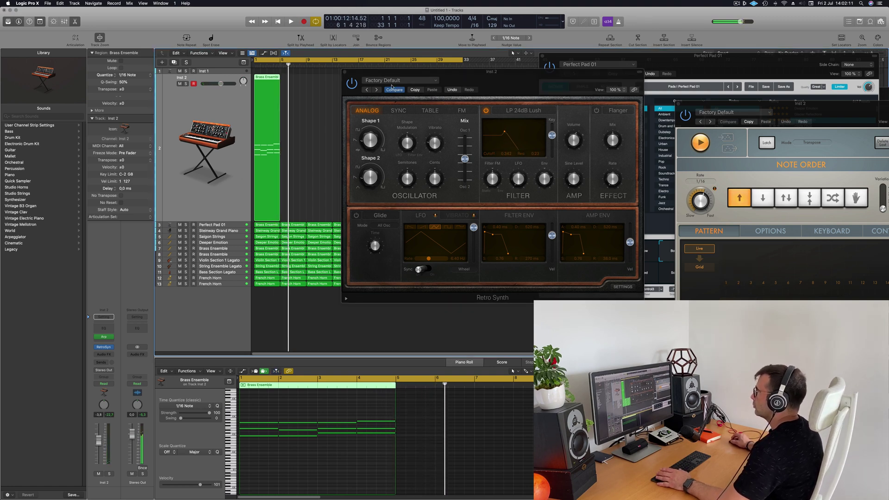
Step: Repeat the four-bar Inst 2 region until it fills the track up to bar 33, moving the Retro Synth window aside
key("super+r")
key("super+r")
key("super+r")
key("super+r")
key("super+r")
key("super+r")
key("super+r")
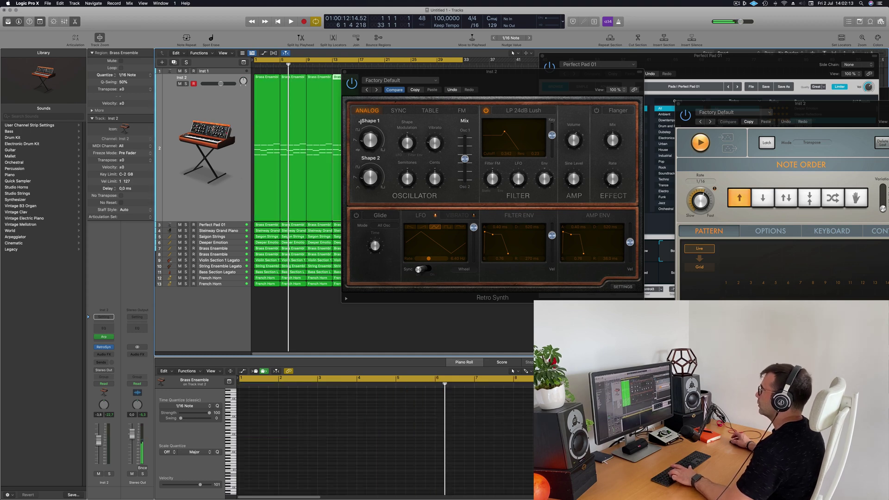
left_click_drag(463, 72, 382, 75)
key("super+r")
left_click_drag(440, 78, 428, 84)
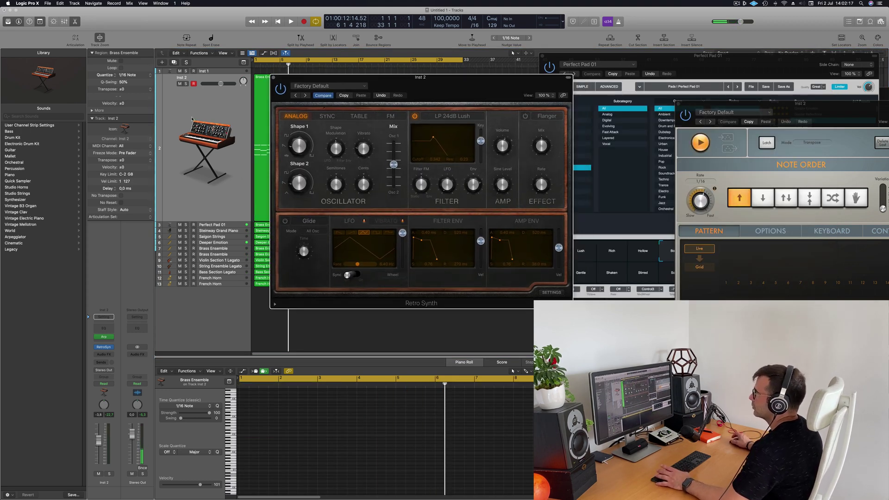
Step: Play from the start and fine-tune the Retro Synth filter and the Inst 2 track's fader
key("space")
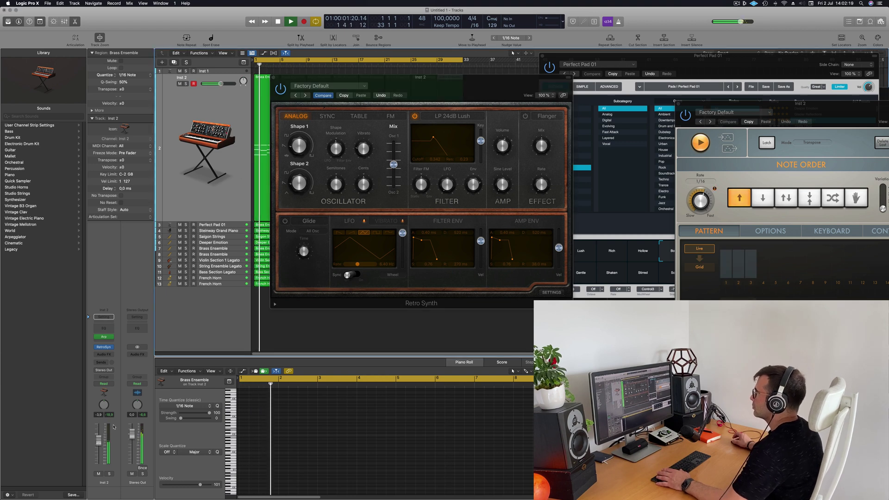
left_click_drag(433, 138, 432, 136)
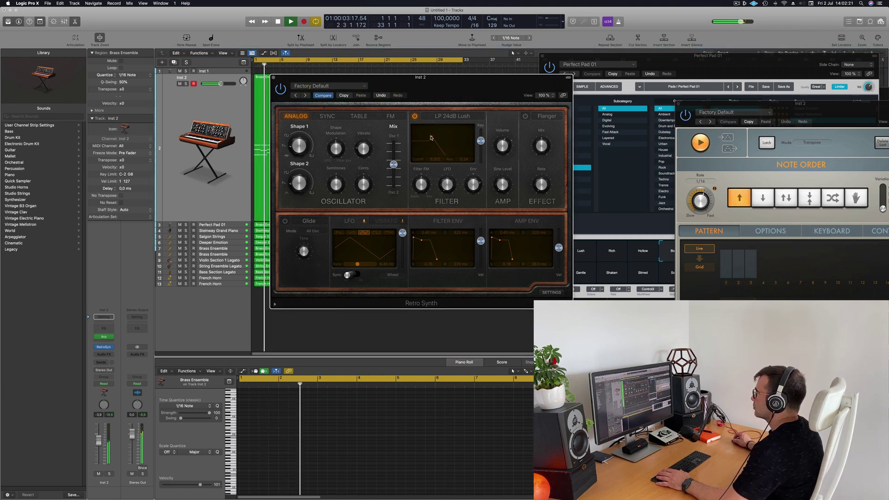
key("Return")
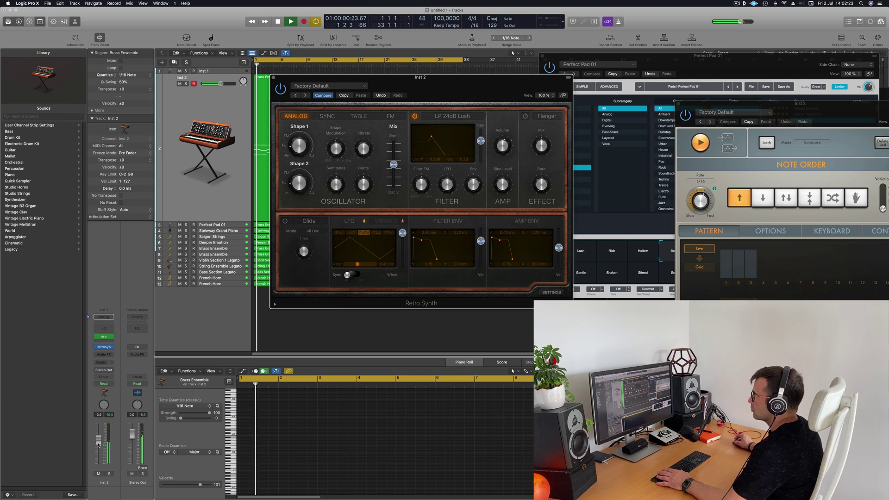
left_click(106, 428)
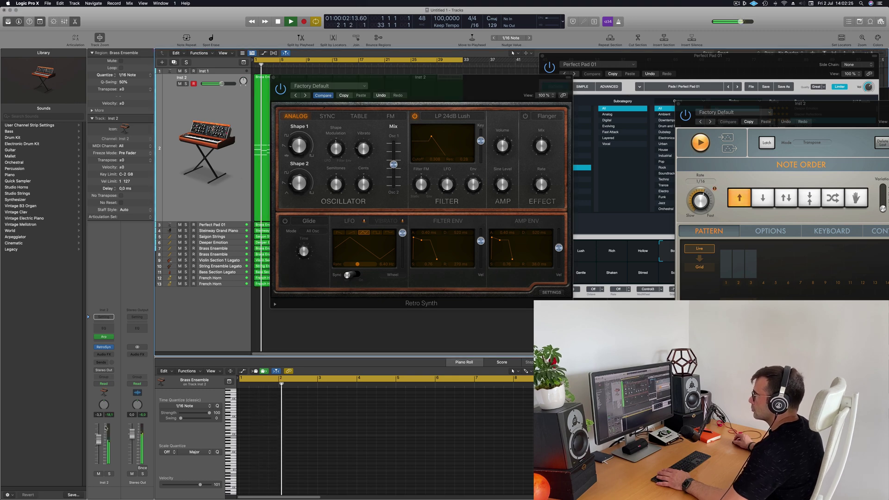
Step: Add sends to Bus 2 and Bus 1 on the Inst 2 track, set their levels and nudge the track's fader
left_click(103, 362)
mouse_move(113, 371)
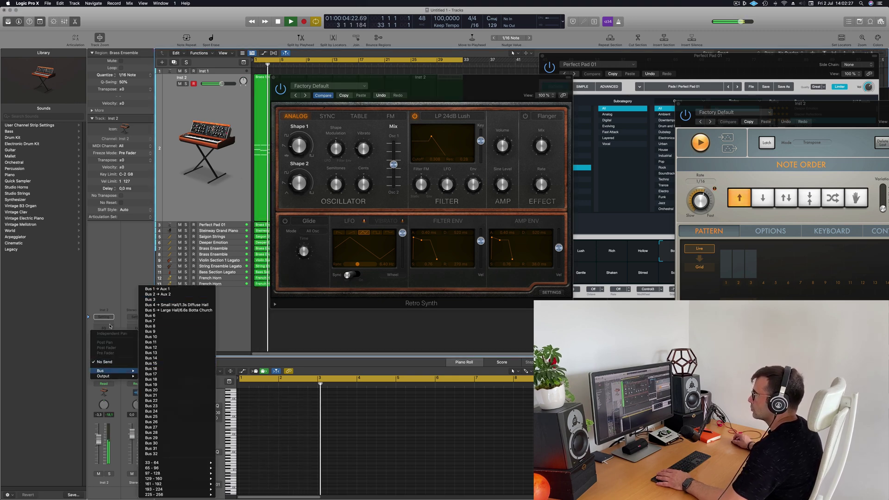
left_click(175, 295)
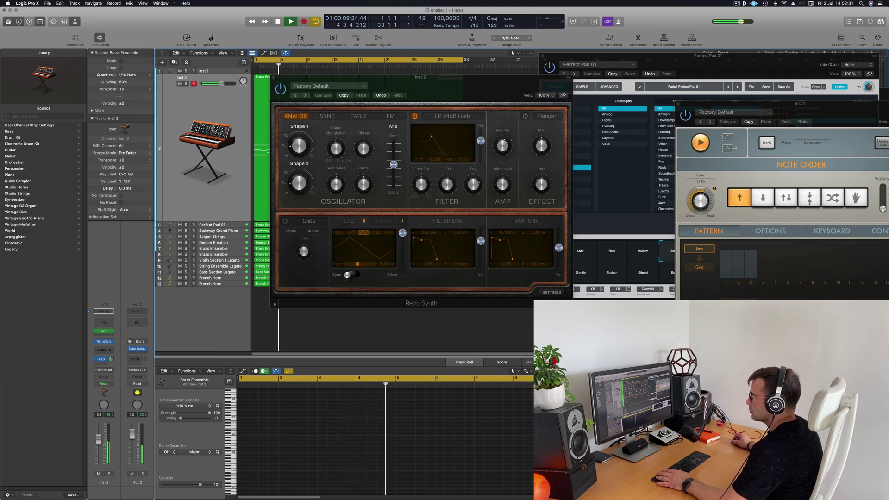
left_click(98, 359)
mouse_move(113, 372)
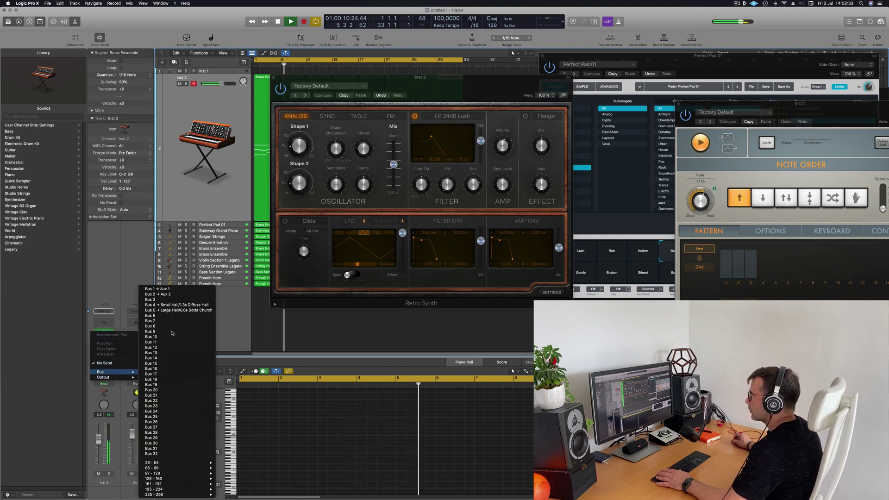
left_click(153, 289)
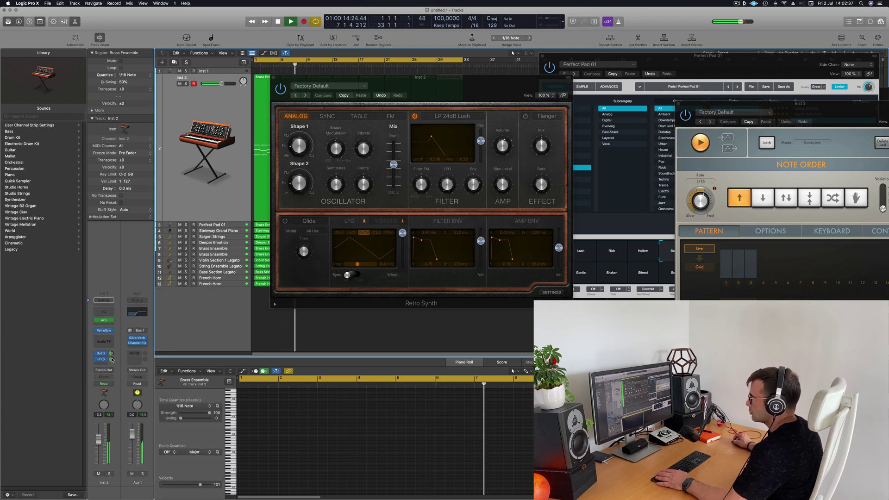
left_click_drag(394, 82, 495, 129)
left_click_drag(98, 440, 98, 439)
left_click_drag(482, 126, 480, 134)
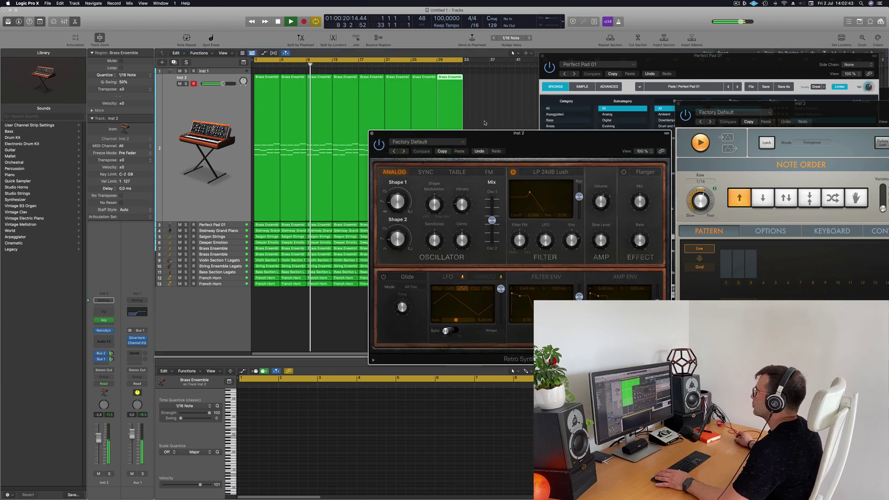
Step: Close the Retro Synth window and delete the empty Inst 1 track
left_click(372, 133)
left_click(211, 110)
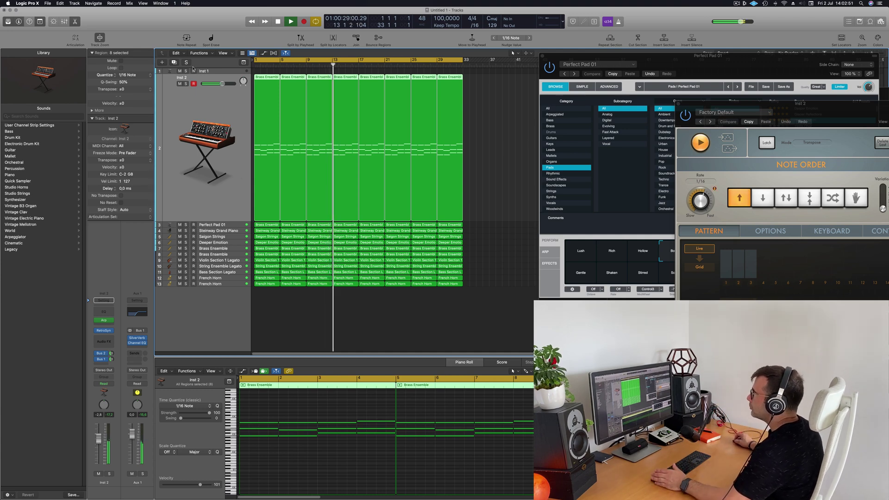
left_click(221, 73)
key("super+BackSpace")
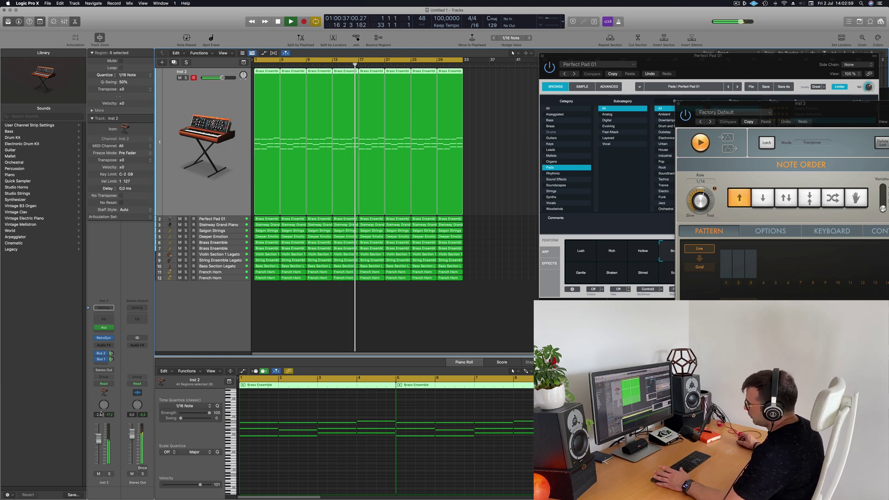
Step: Listen to the arrangement from the start with the Steinway Grand Piano track muted, and unmute it for comparison
left_click(232, 223)
key("space")
left_click(180, 90)
key("space")
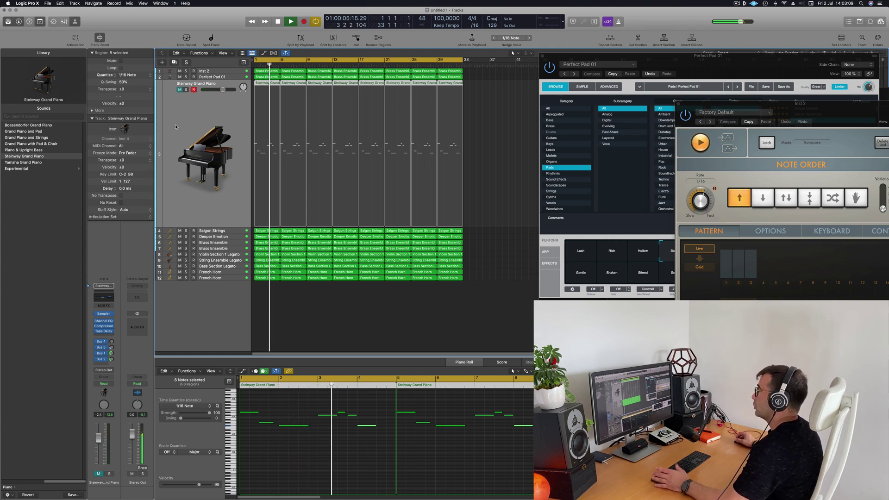
left_click(181, 90)
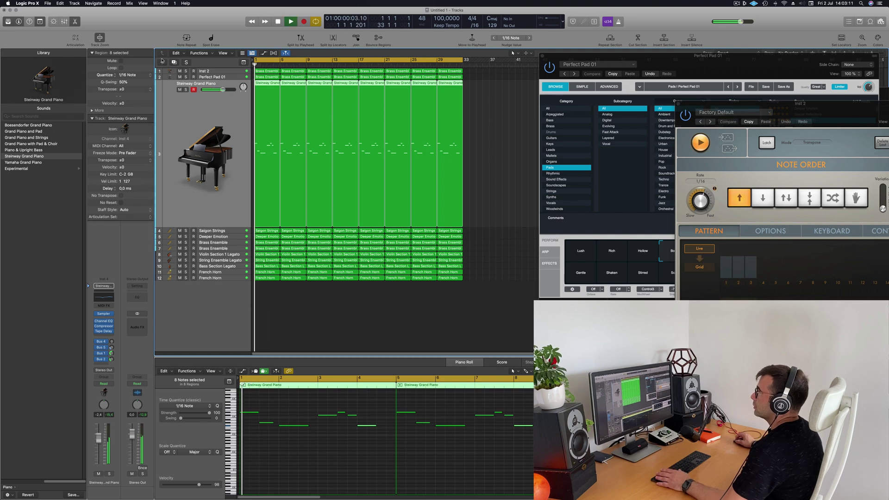
Step: Duplicate the Steinway Grand Piano track, copy all its regions onto the new track and mute the original
left_click(174, 62)
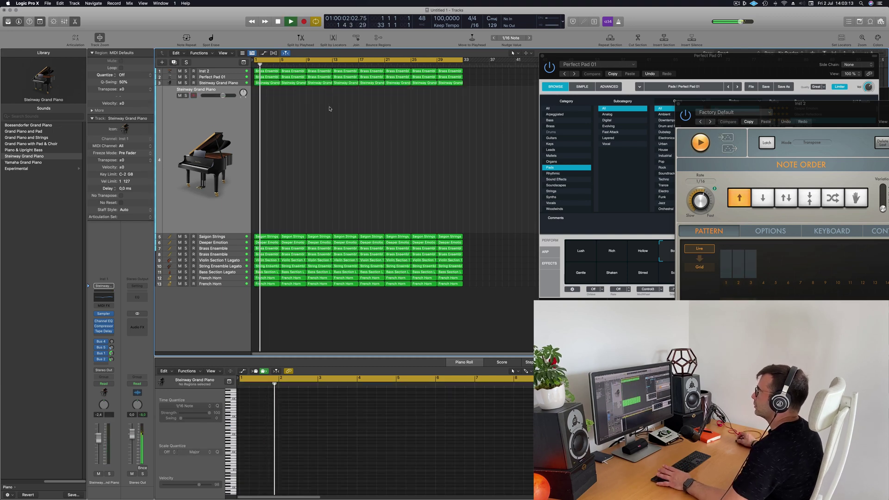
mouse_move(277, 130)
left_mouse_down()
mouse_move(463, 75)
mouse_move(492, 98)
mouse_move(265, 81)
mouse_move(267, 139)
left_mouse_up()
key("space")
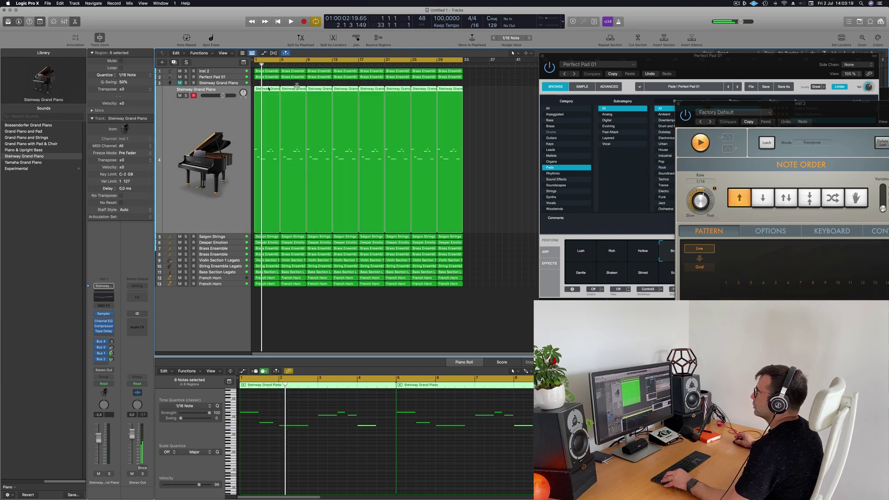
left_click_drag(268, 86, 259, 83)
key("space")
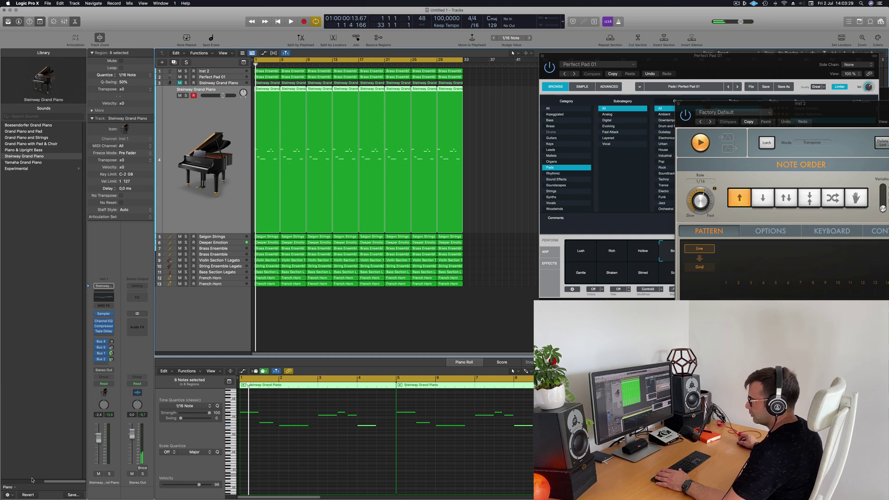
Step: Load the 16mm Dream Sequence patch from the Synthesizer Plucked sounds on the duplicated piano track and audition it
left_click_drag(34, 481, 7, 483)
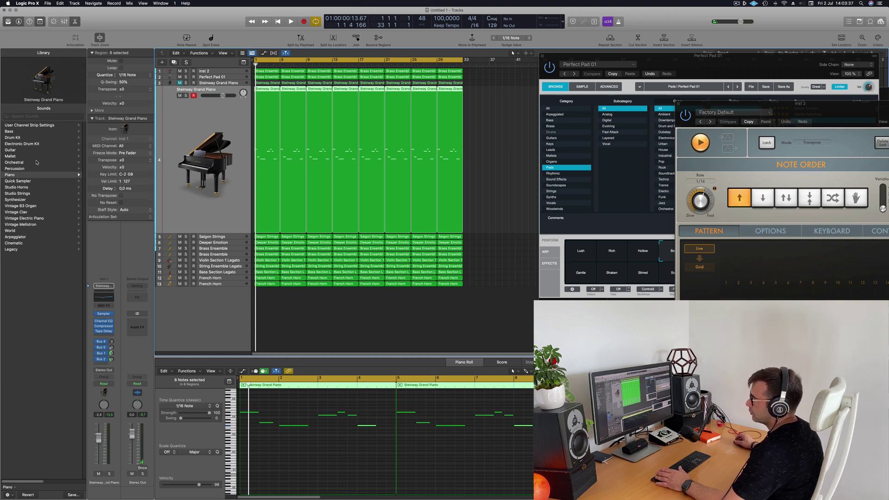
left_click(21, 201)
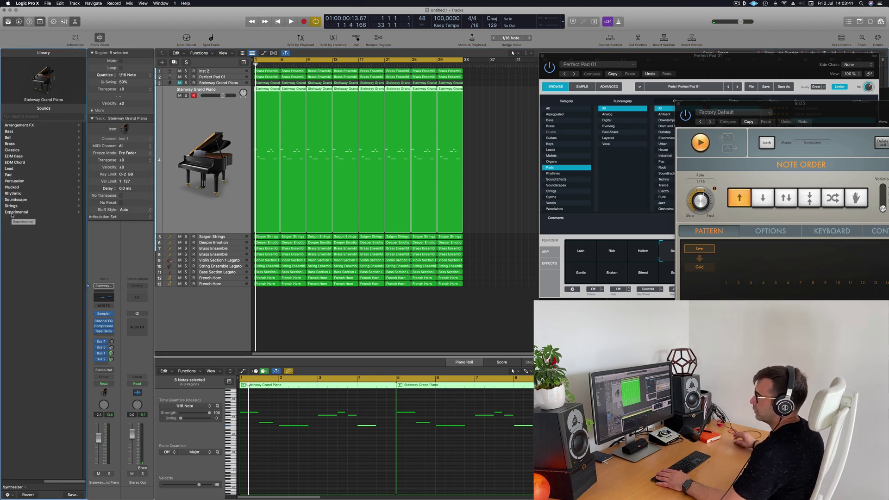
left_click(14, 187)
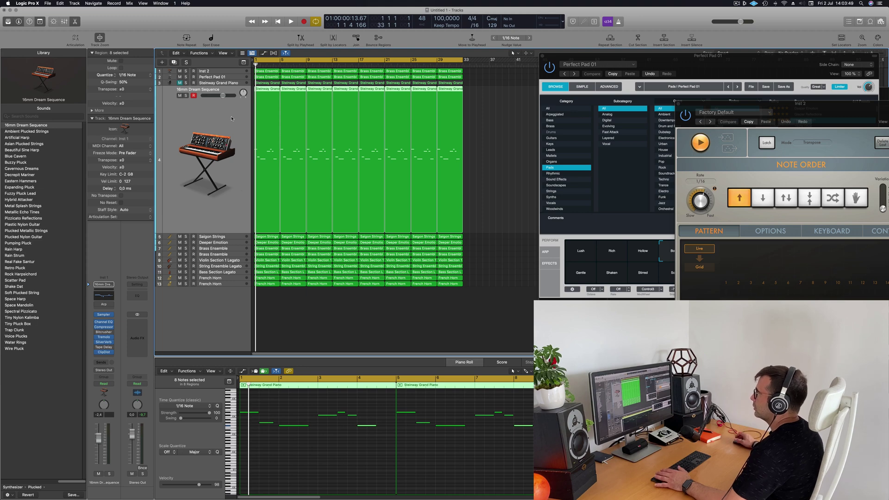
key("space")
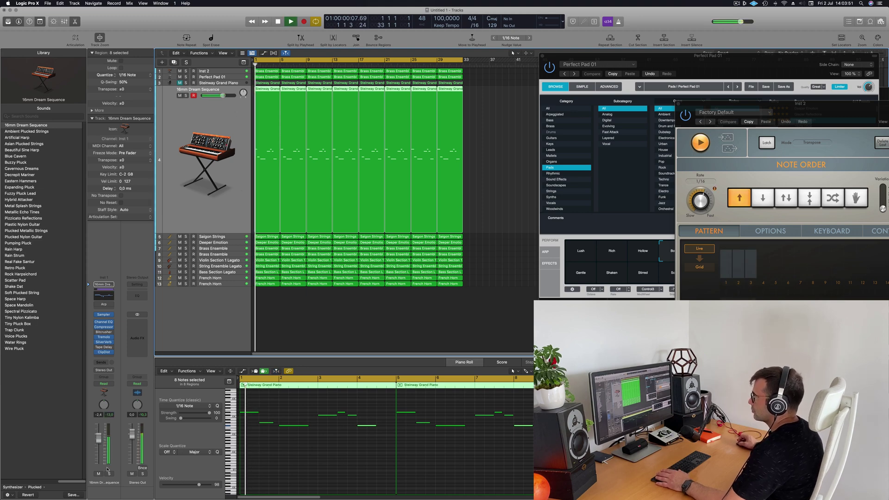
key("space")
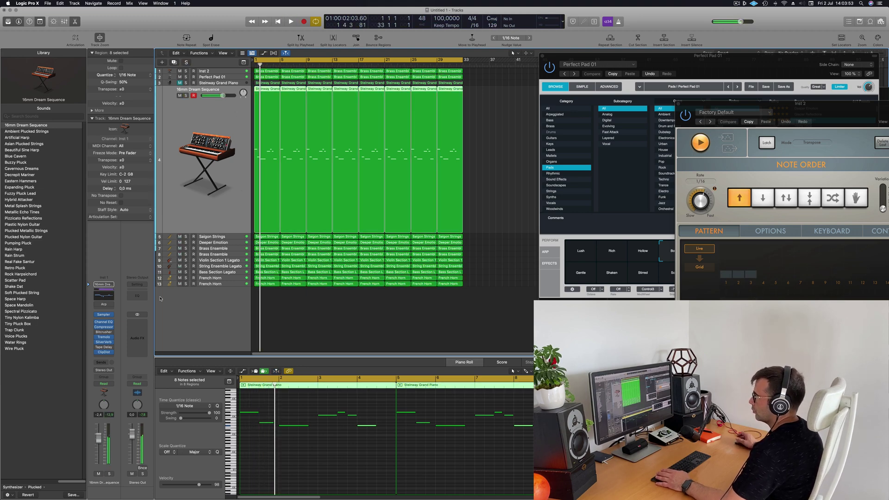
key("space")
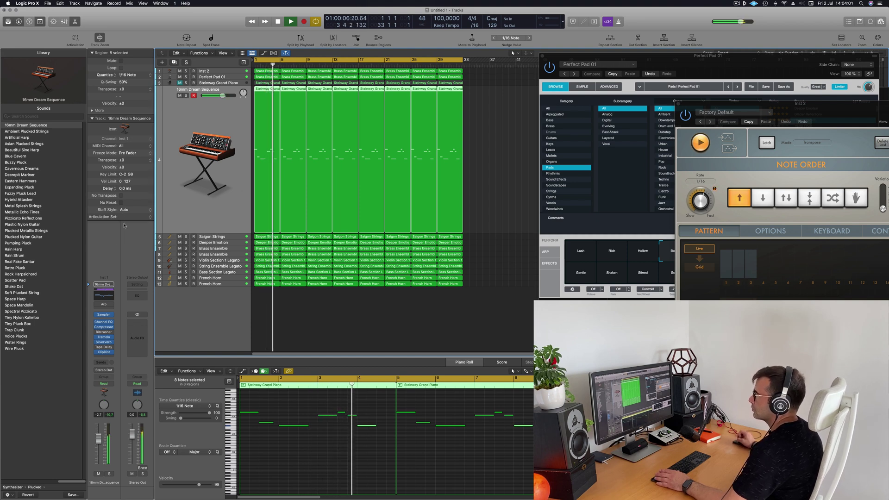
key("space")
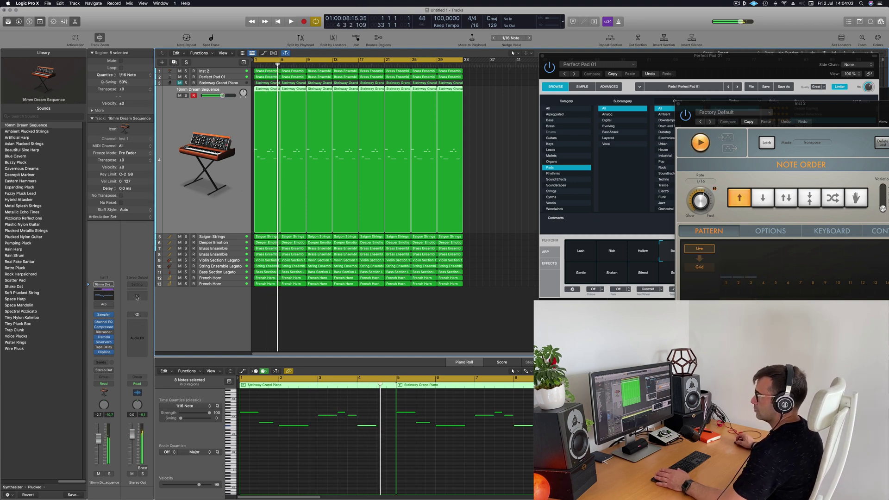
Step: Add sends to Bus 1 and Bus 2 on the 16mm Dream Sequence track and set their levels during playback
left_click(100, 363)
mouse_move(103, 371)
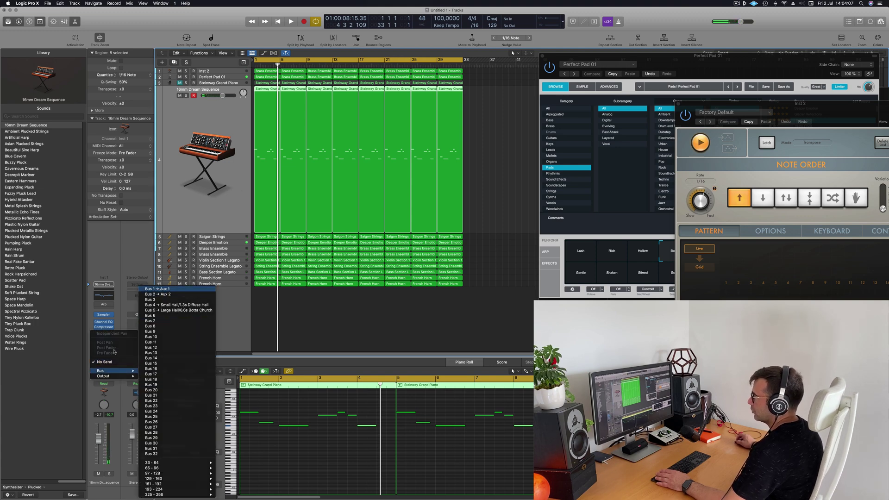
key("Return")
key("Return")
key("space")
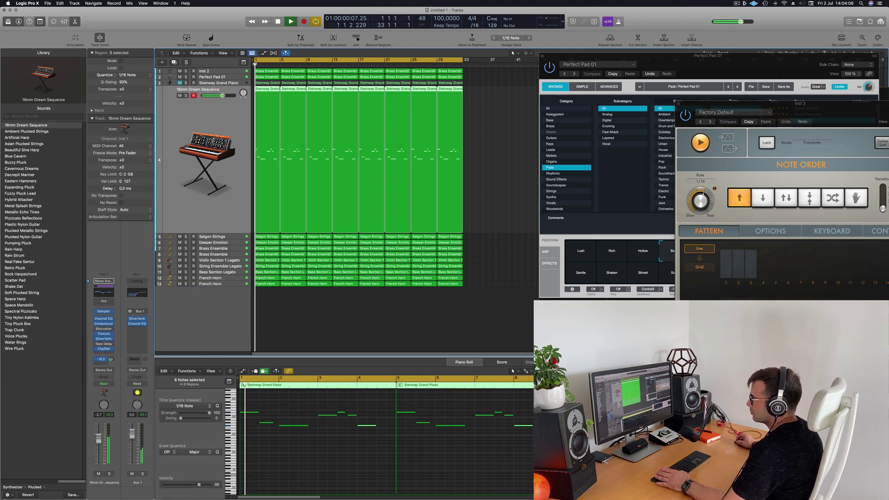
left_click(113, 360)
mouse_move(114, 372)
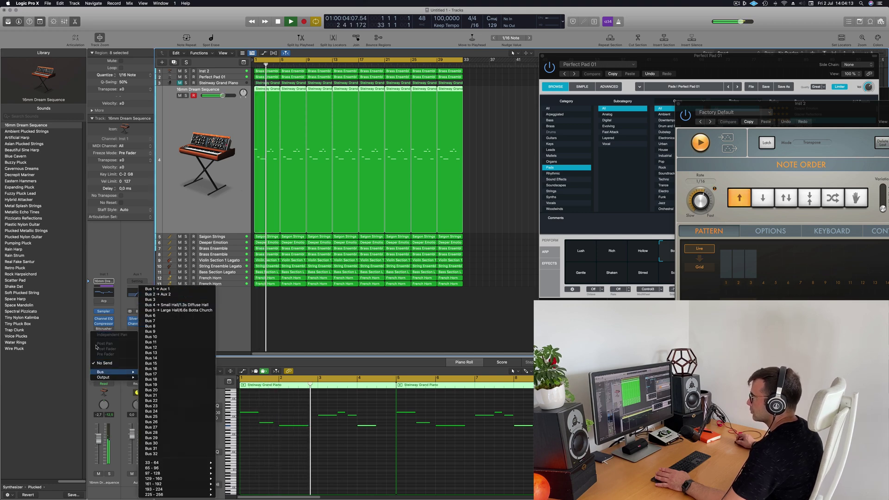
left_click(155, 294)
mouse_move(111, 360)
left_mouse_down()
mouse_move(106, 318)
mouse_move(111, 362)
left_mouse_up()
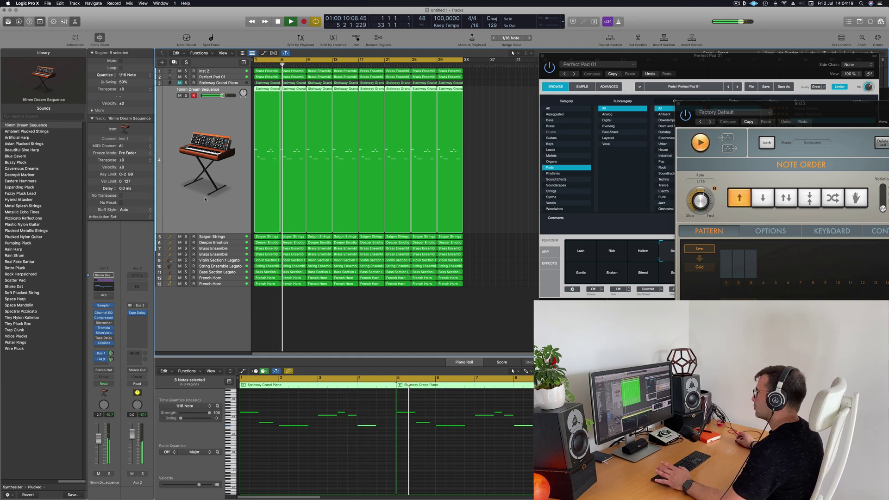
Step: Replay from the start, lower the 16mm Dream Sequence fader slightly and solo the track briefly to check it
key("space")
key("Return")
key("space")
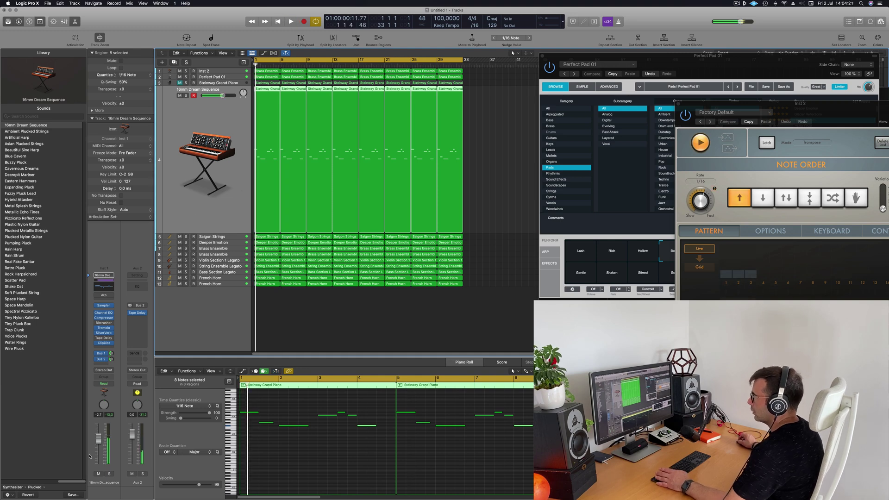
left_click(109, 474)
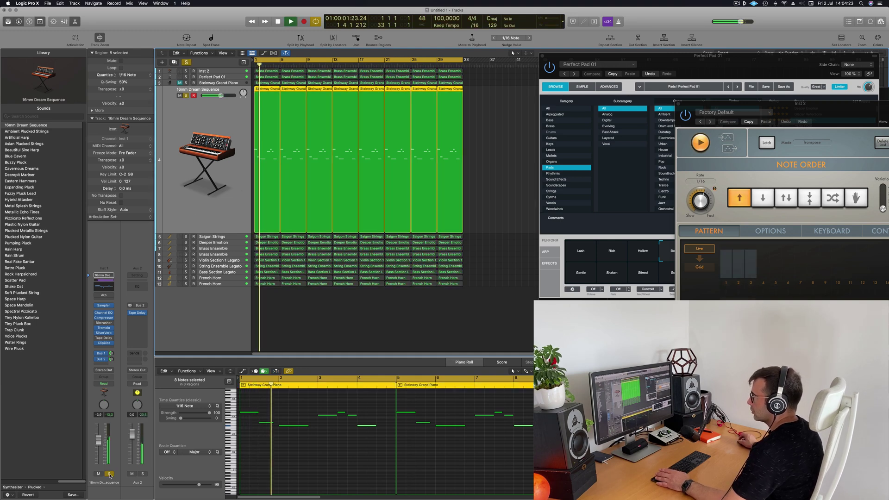
left_click(110, 474)
key("Return")
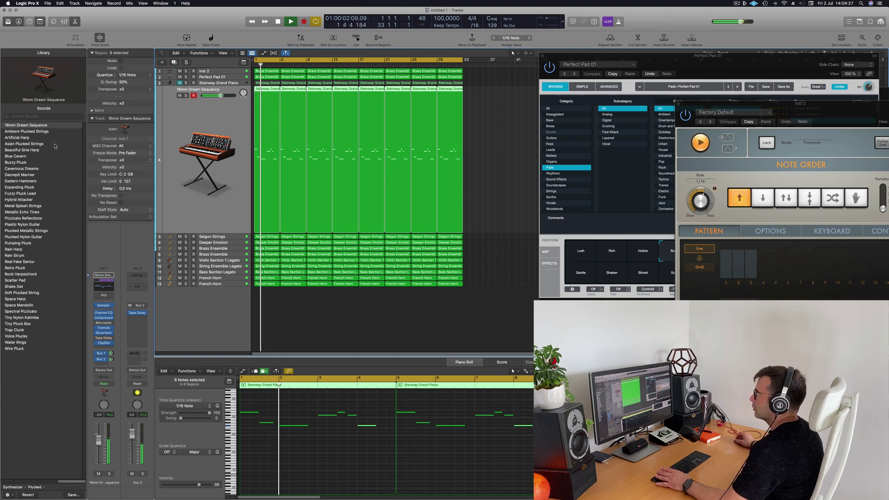
Step: Audition Ambient Plucked Strings, Artificial Harp and Blue Cavern on the duplicated piano track and reload the 16mm Dream Sequence patch
left_click(28, 132)
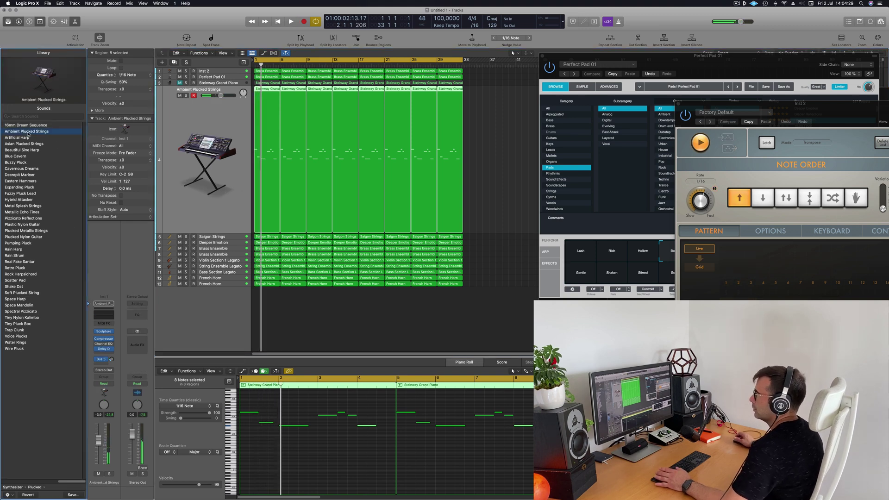
key("space")
left_click(14, 138)
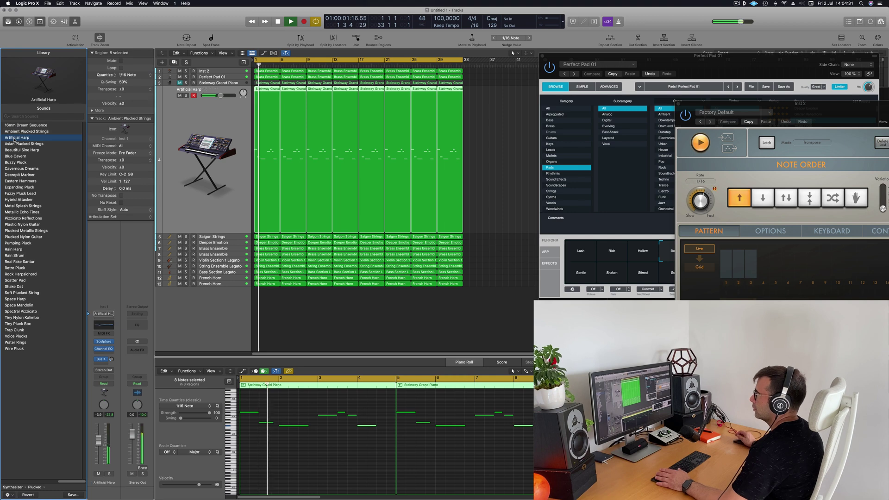
left_click(21, 144)
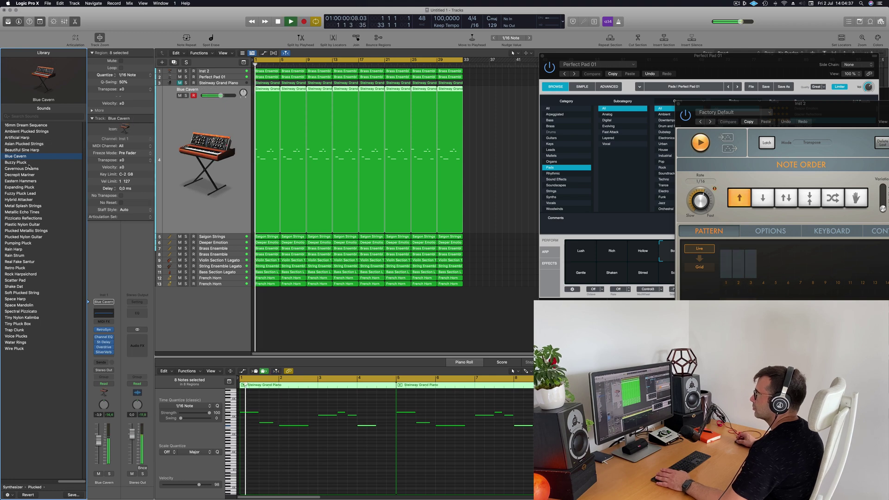
left_click(26, 126)
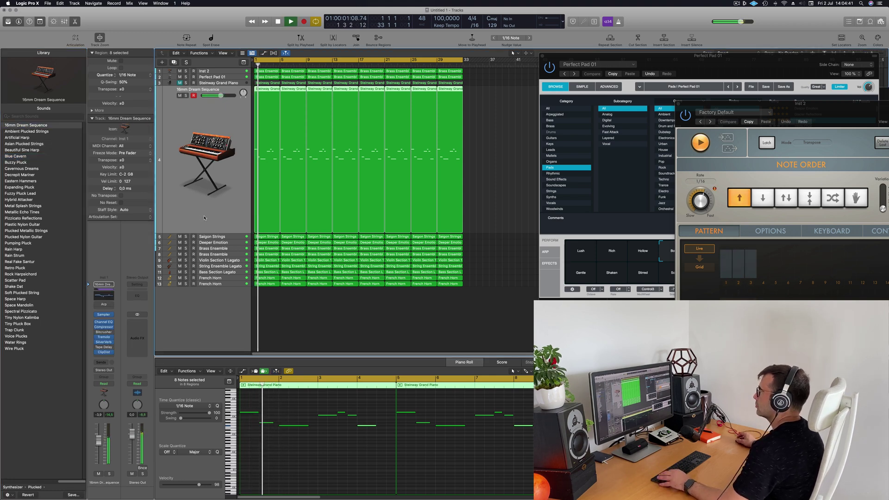
Step: Unmute the Steinway Grand Piano track and lower the 16mm Dream Sequence track's volume to balance the two during playback
scroll(359, 324, "up", 3)
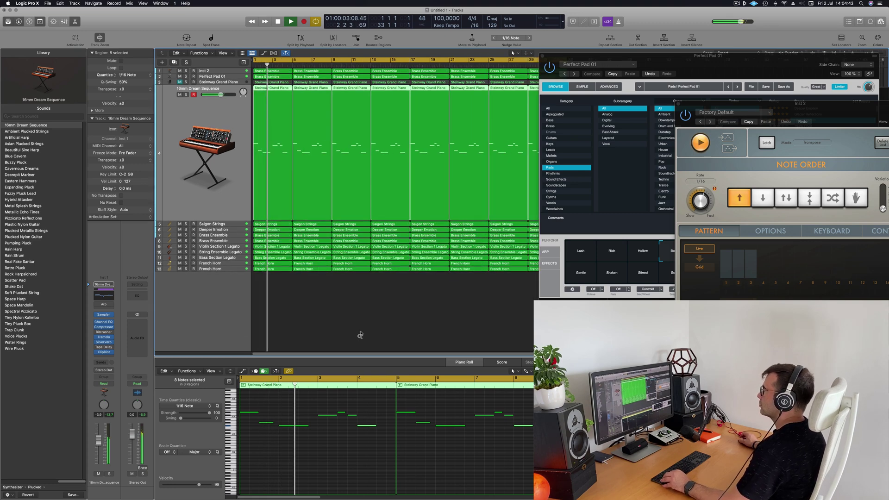
scroll(359, 324, "down", 2)
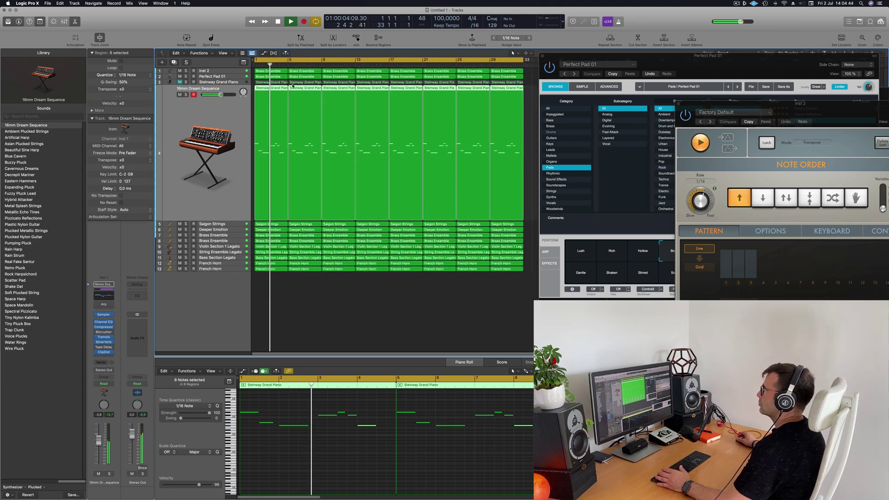
left_click(218, 82)
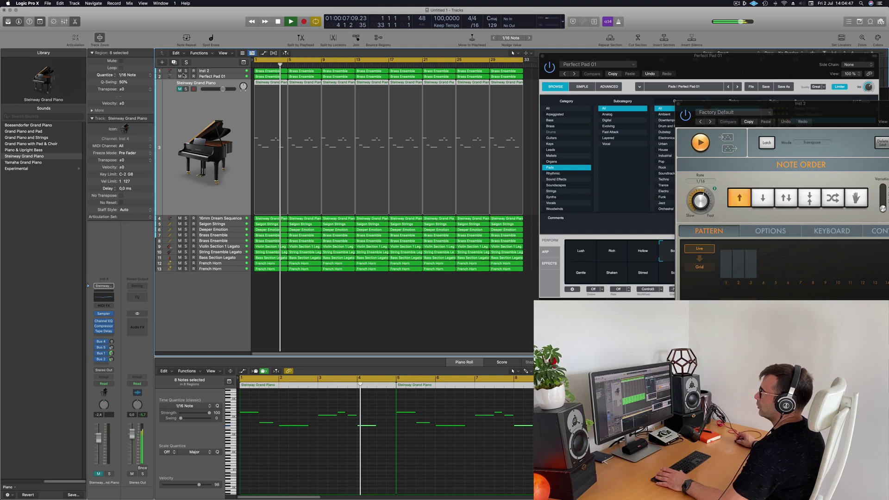
left_click(179, 121)
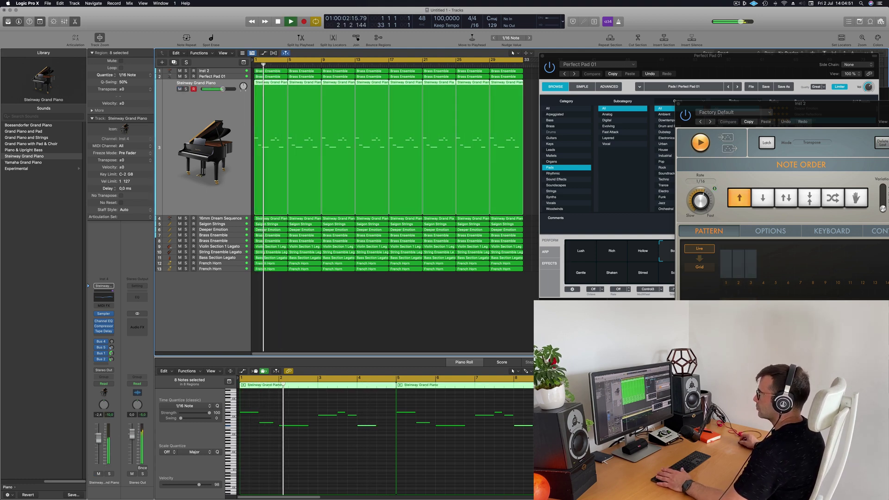
left_click(230, 218)
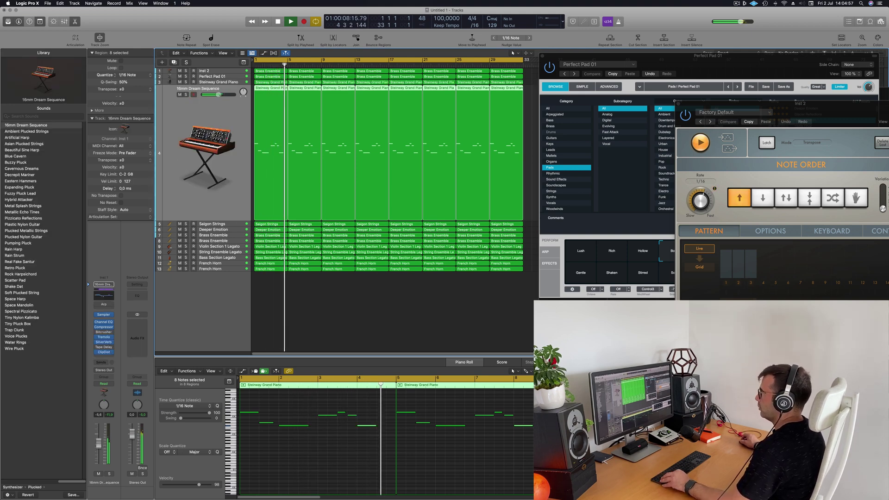
key("super+Left")
key("super+Left")
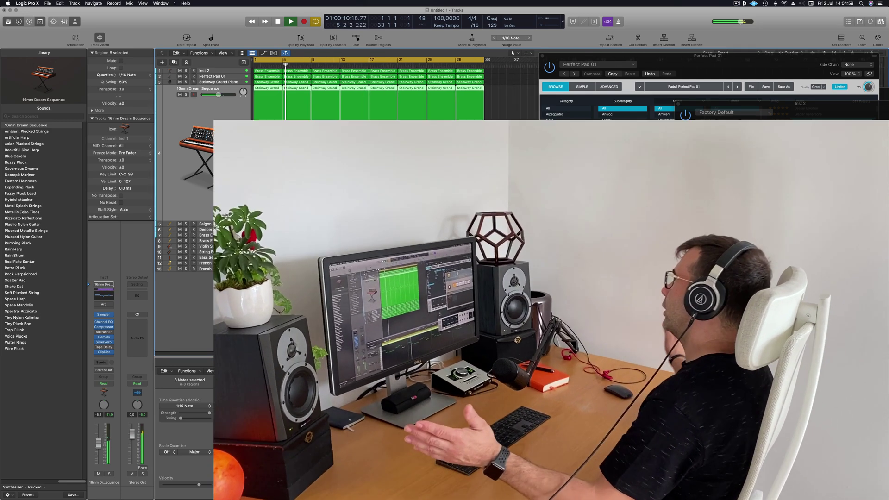